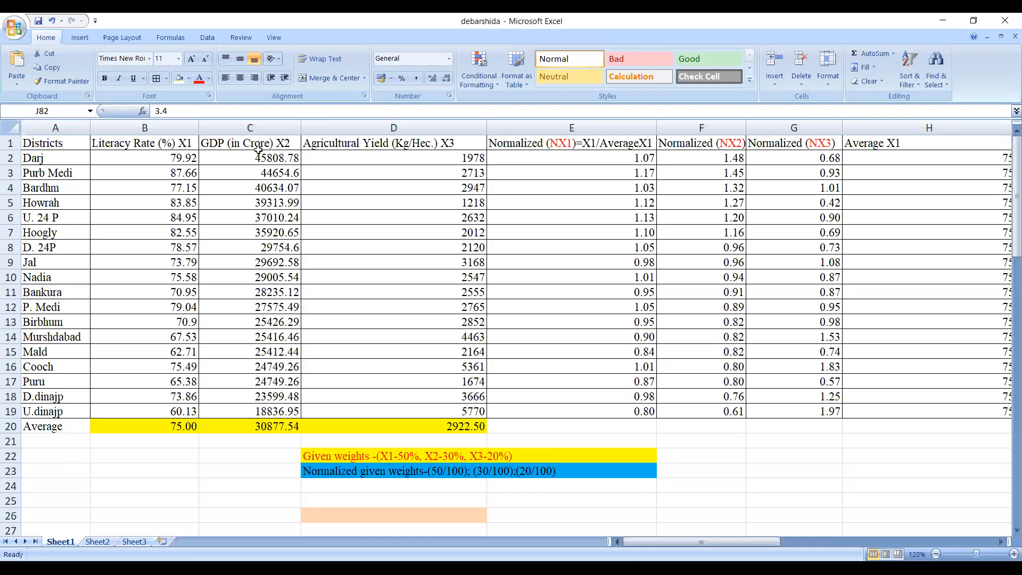
- Examine the Literacy Rate, GDP and Agricultural Yield columns and the average formula beneath each in row 20
click(346, 143)
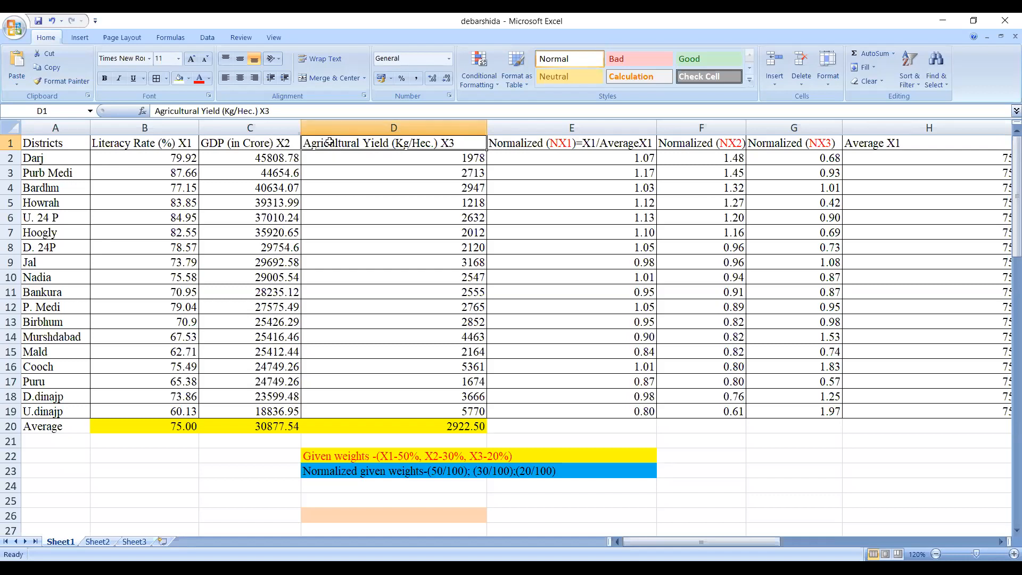
click(155, 142)
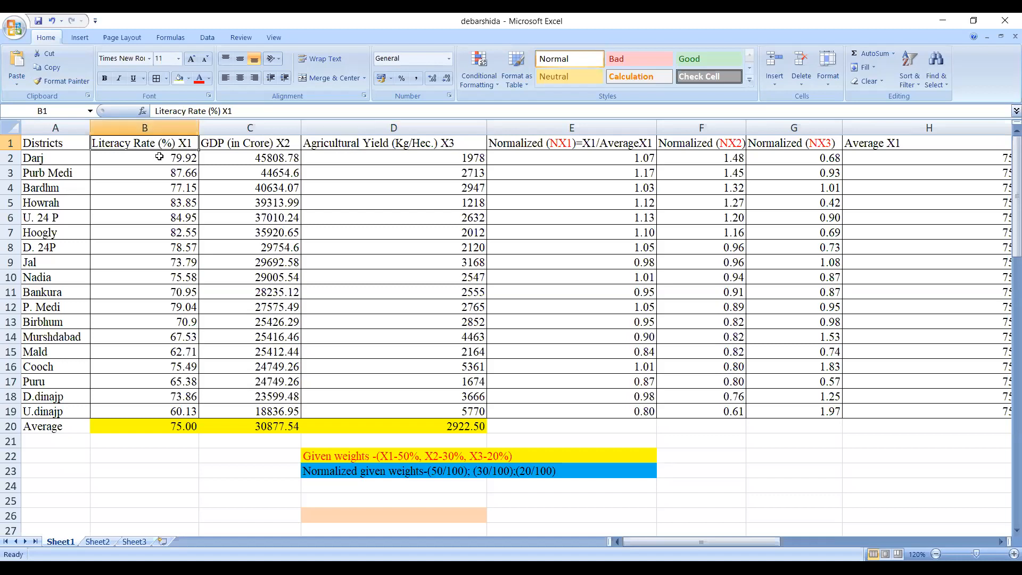
click(254, 142)
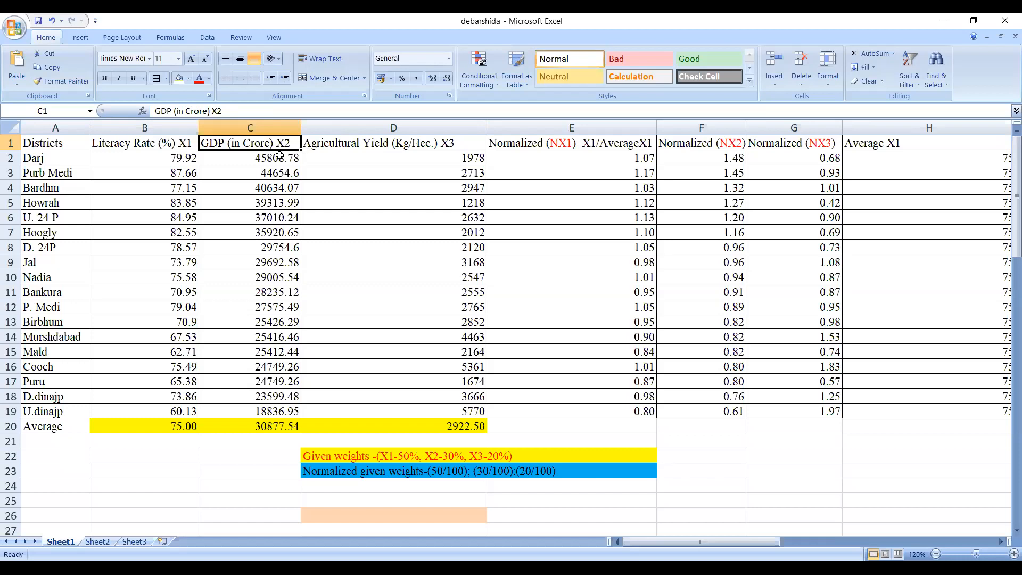
click(368, 147)
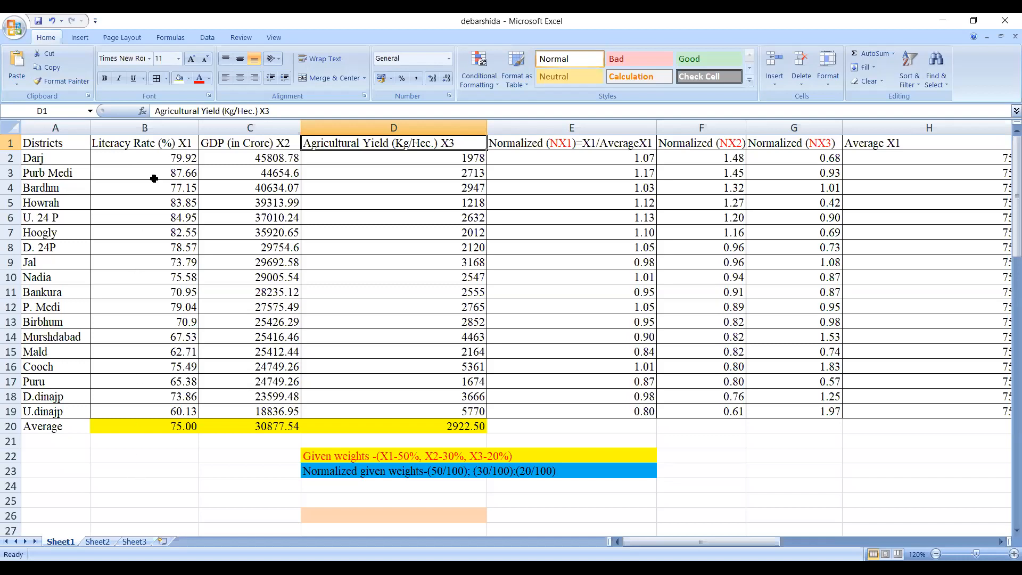
click(124, 144)
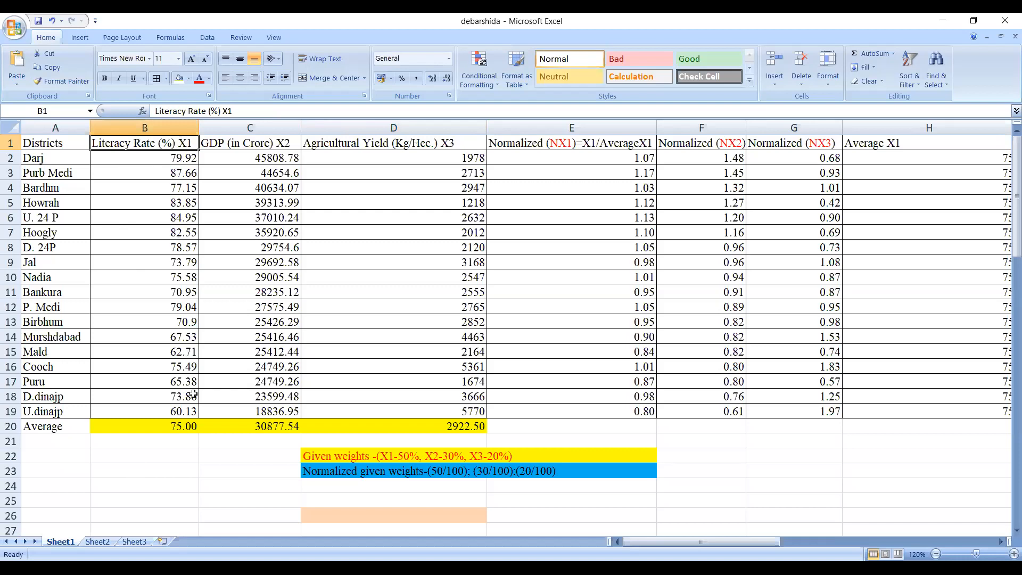
click(187, 429)
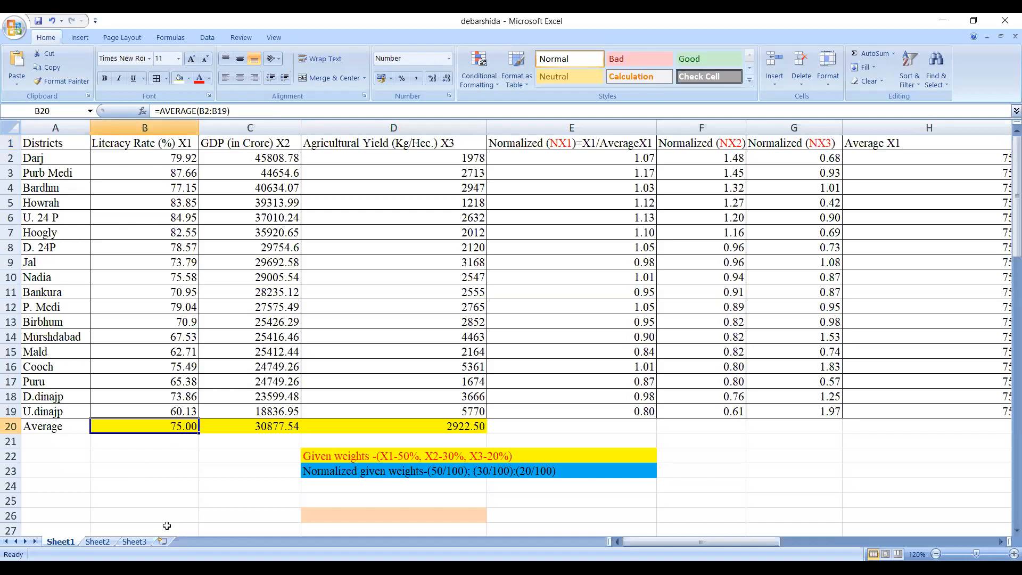
click(233, 144)
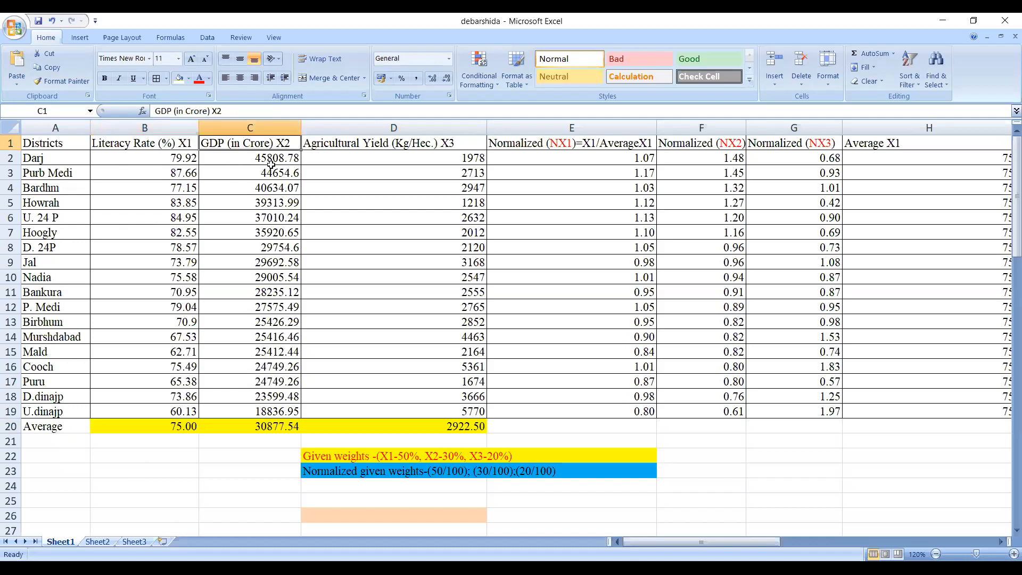
click(261, 429)
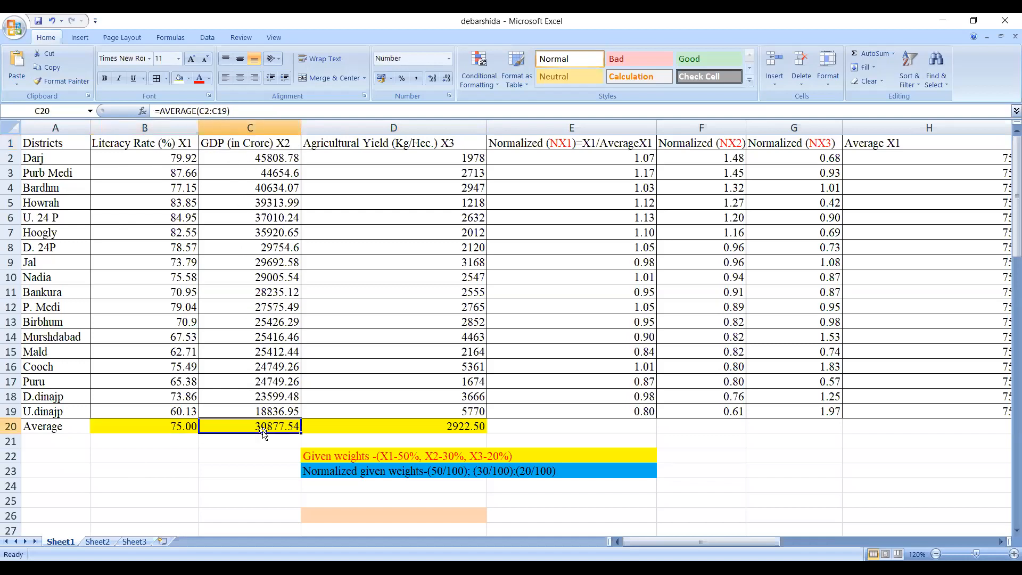
click(392, 141)
drag(383, 143, 397, 411)
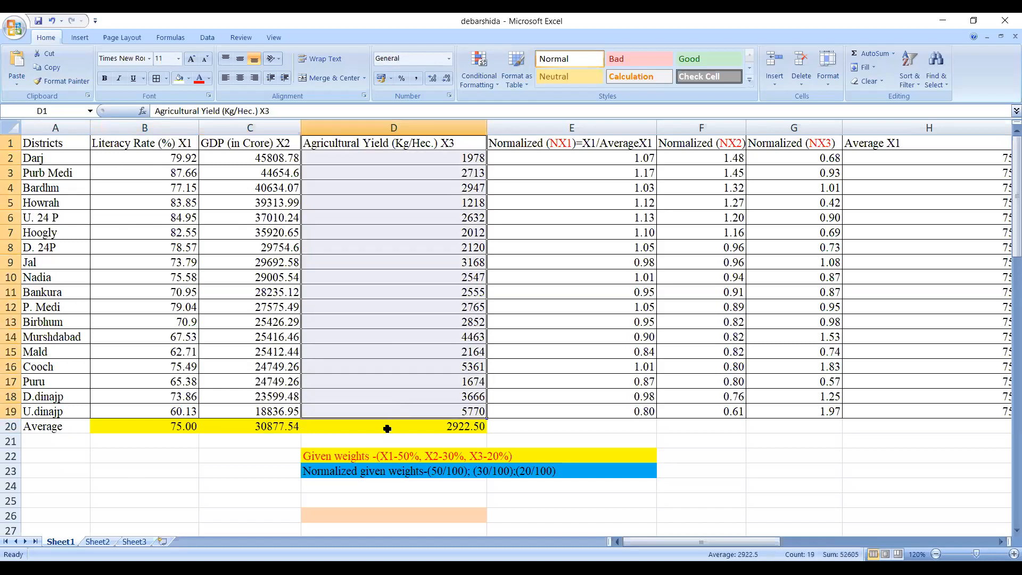
click(387, 429)
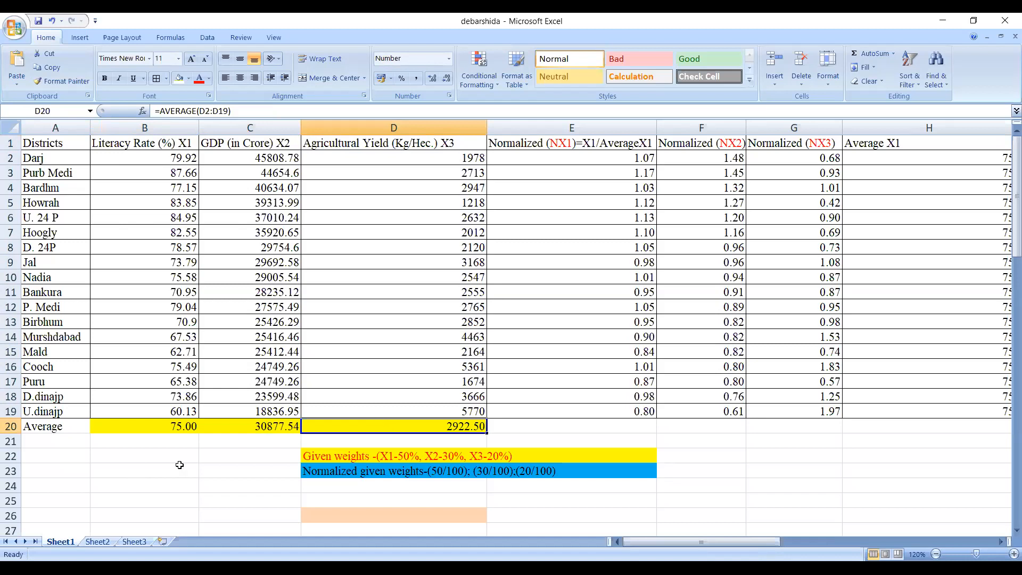
- Calculate the average literacy rate in cell B22 with the formula =AVERAGE(B2:B19)
double_click(144, 456)
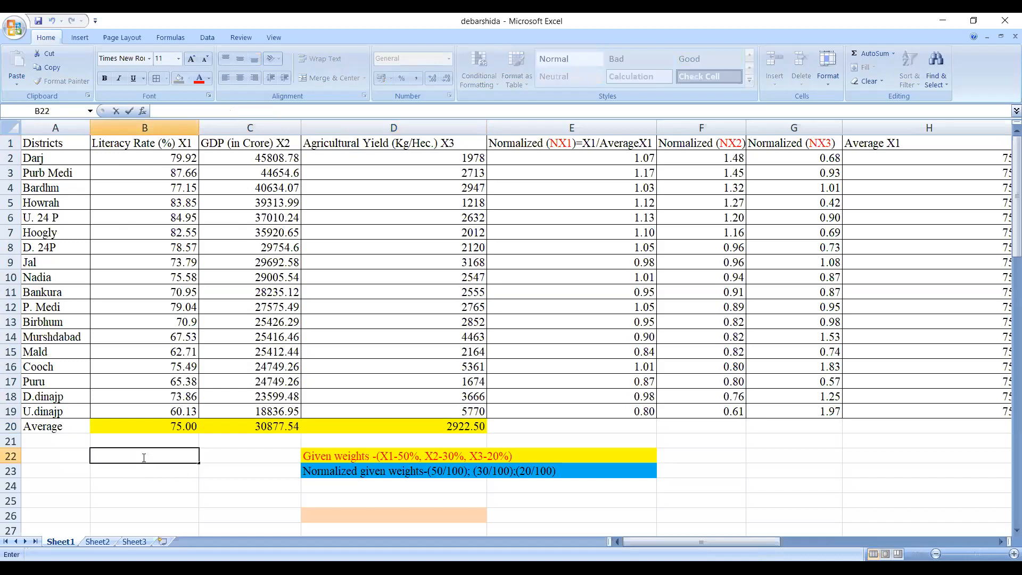
text(=)
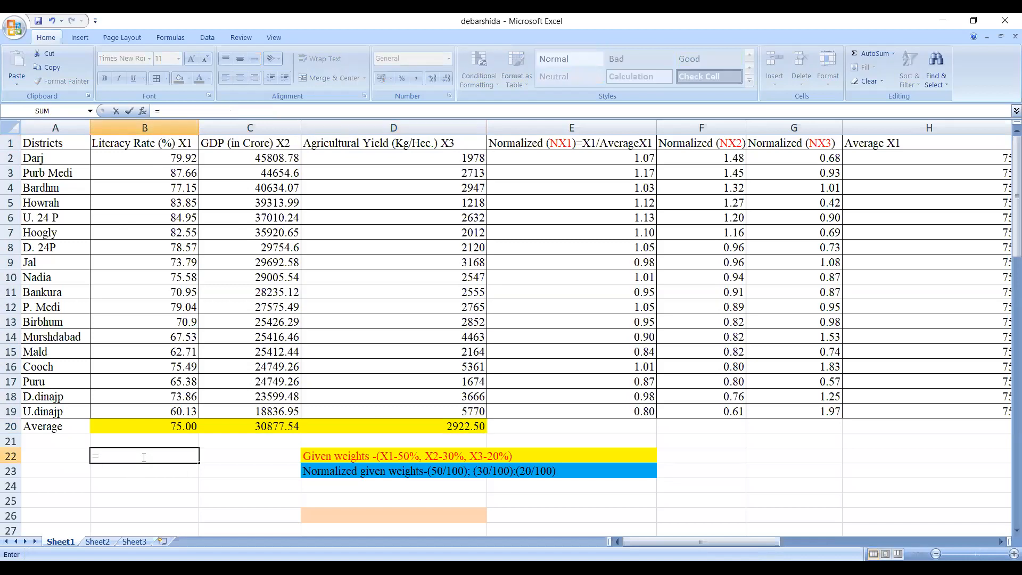
text(AVER)
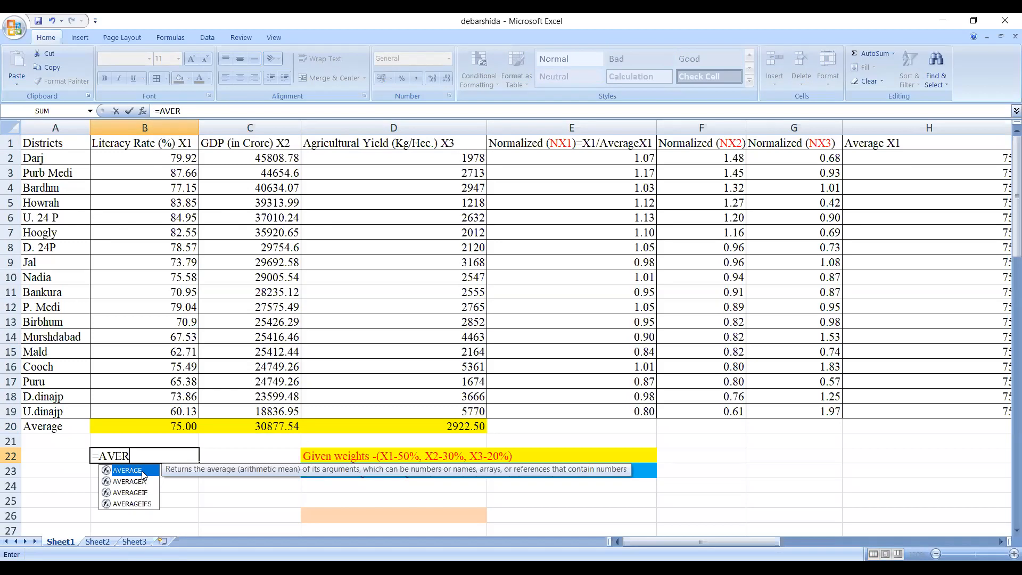
double_click(143, 471)
click(163, 160)
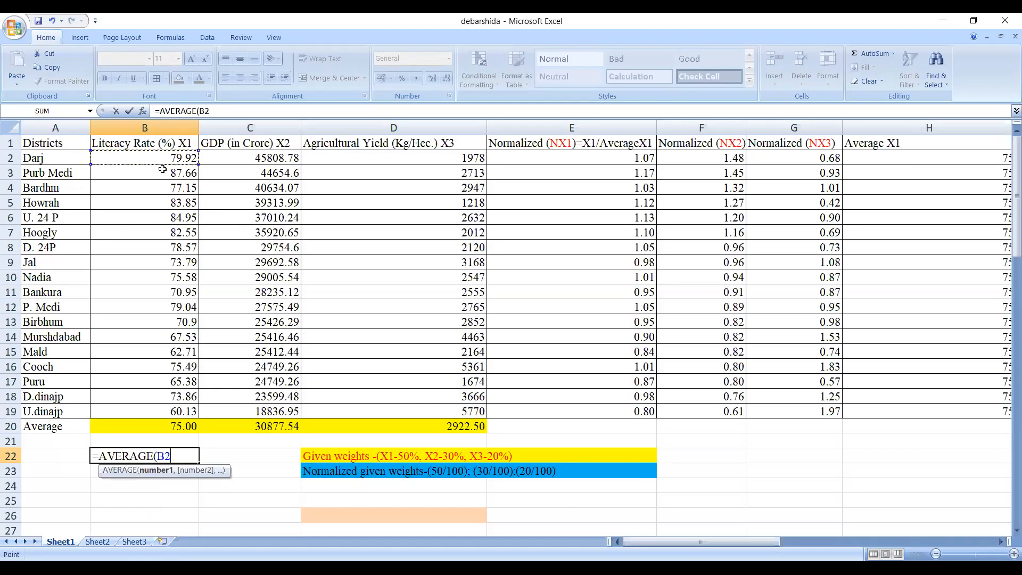
drag(162, 159, 173, 411)
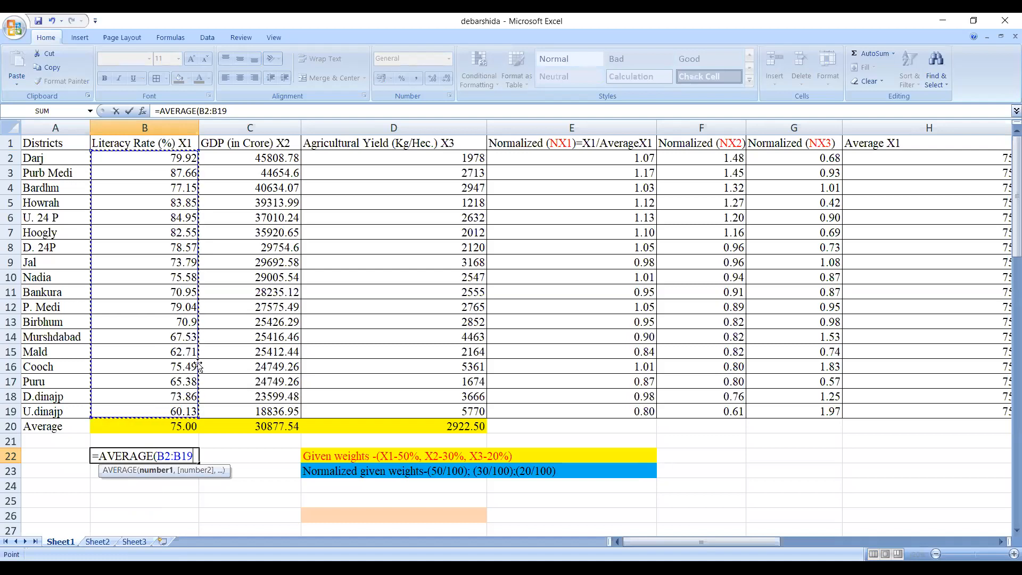
text(0)
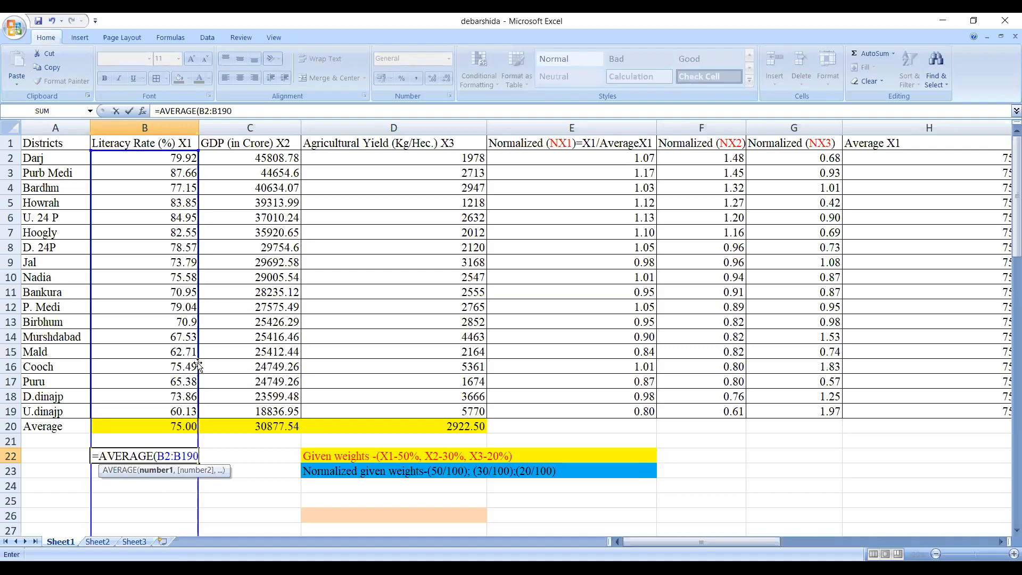
key(BackSpace)
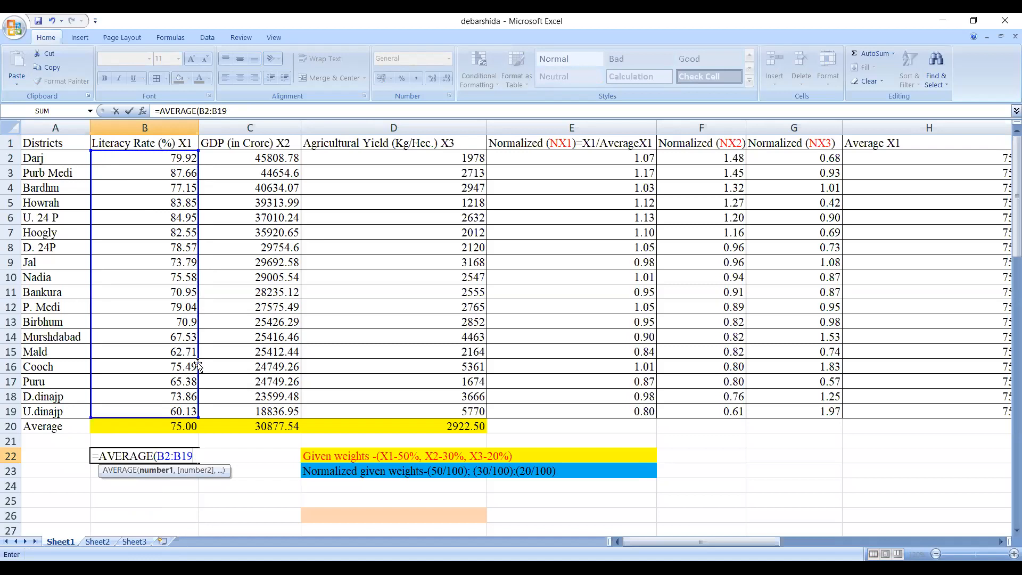
text())
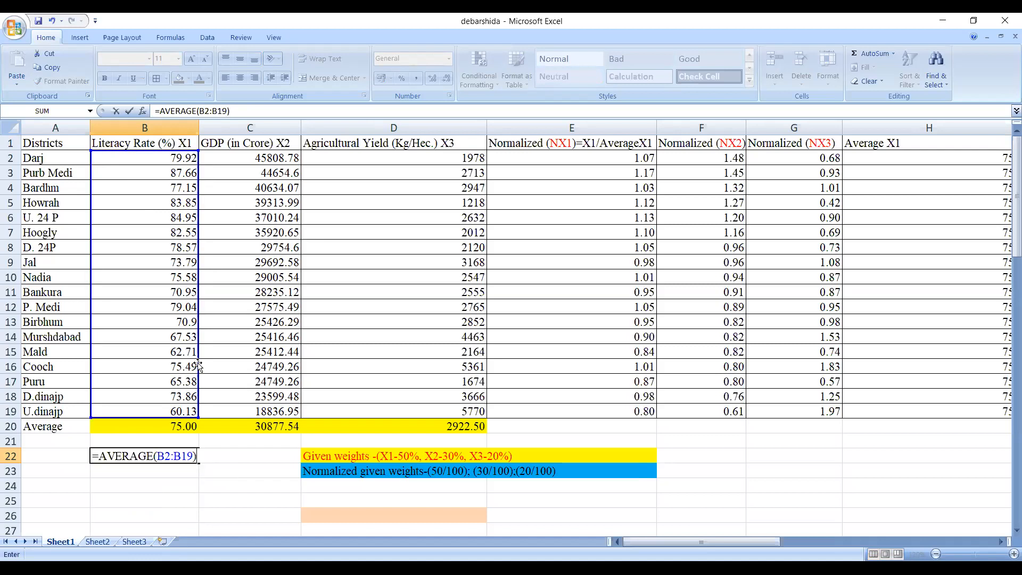
key(Return)
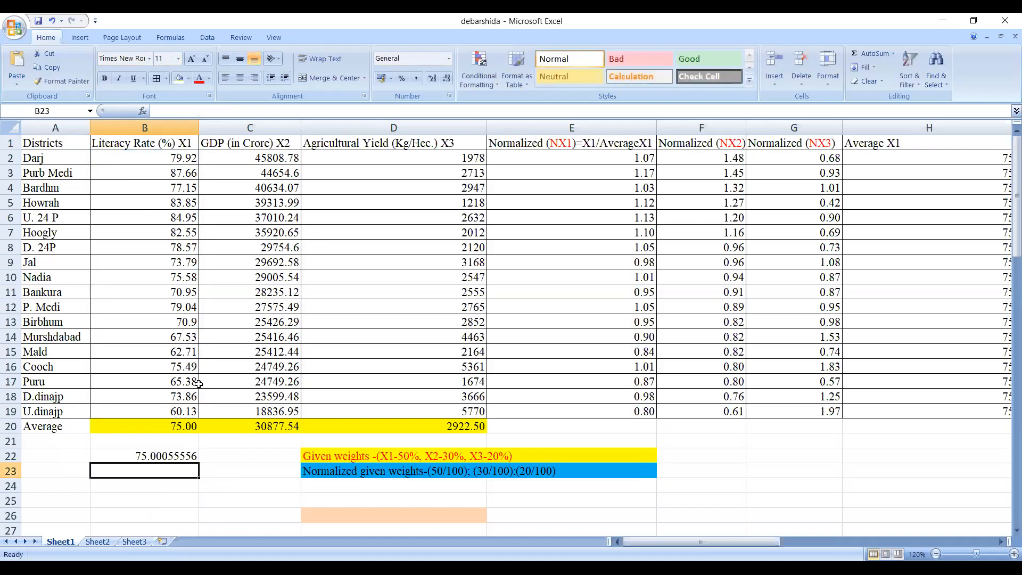
- Review the average formula in B22 and the Literacy Rate, GDP and Agricultural Yield data ranges it applies to
click(158, 455)
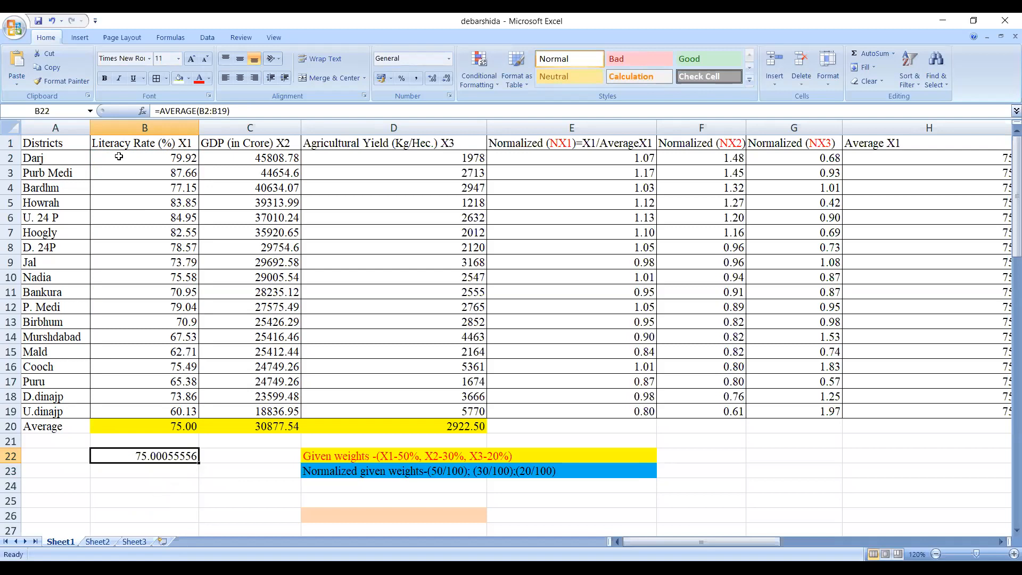
drag(118, 156, 136, 411)
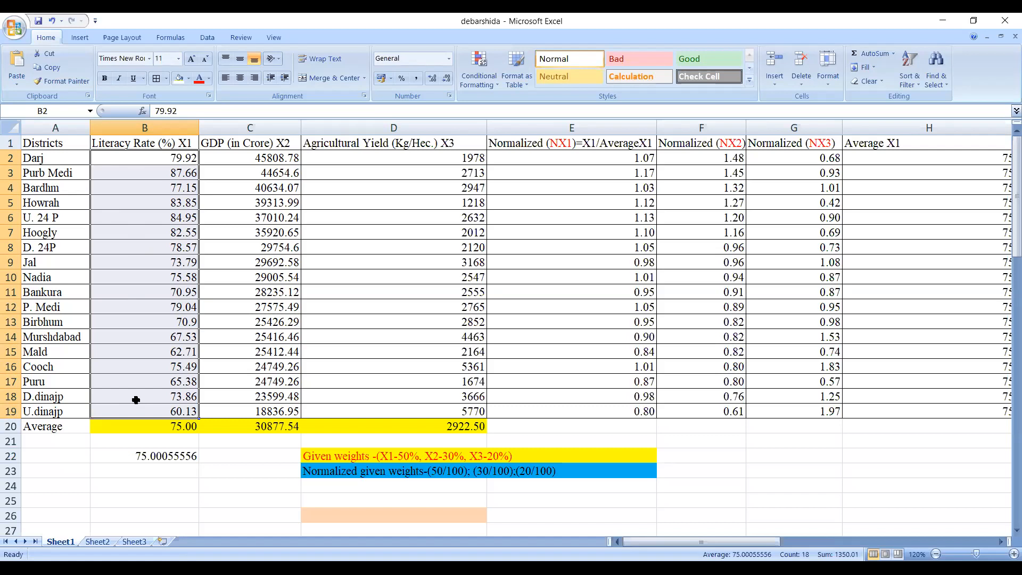
click(163, 461)
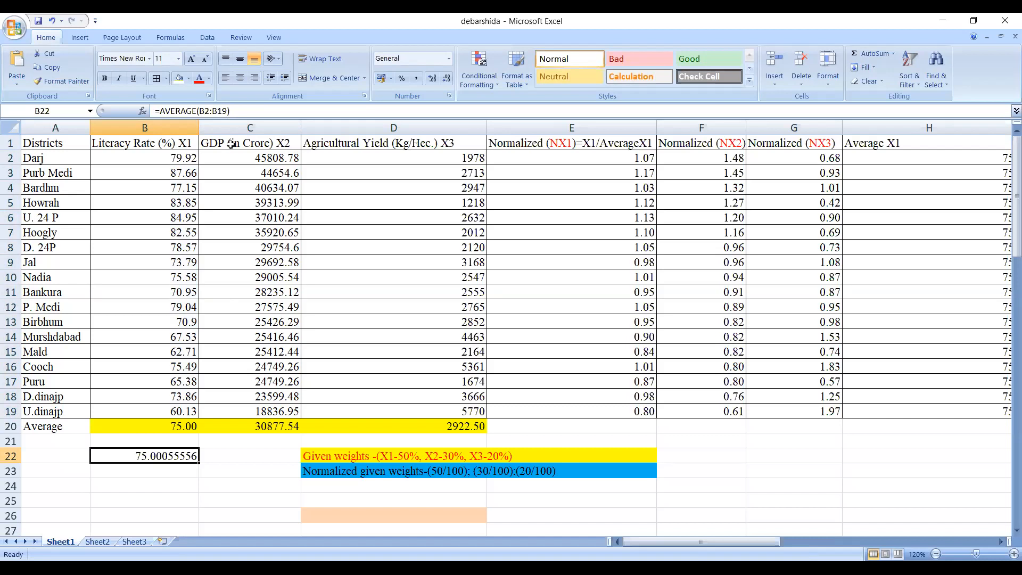
drag(231, 144, 257, 405)
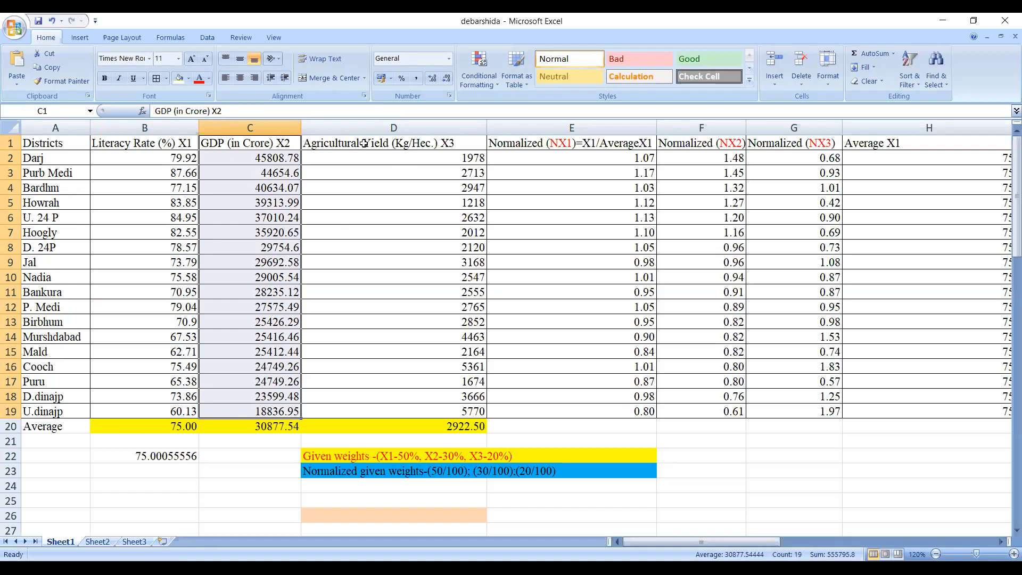
drag(364, 143, 382, 413)
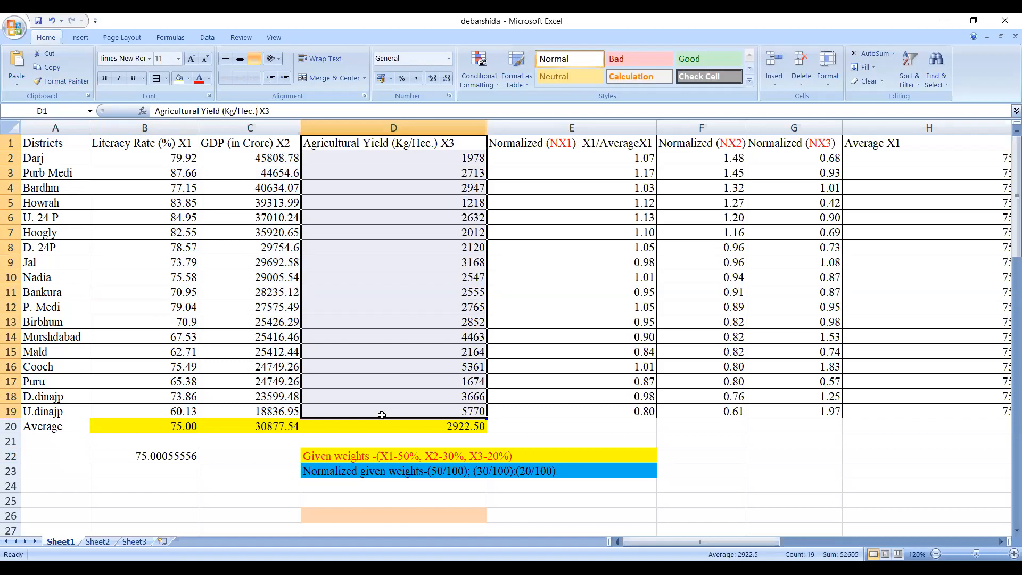
click(180, 437)
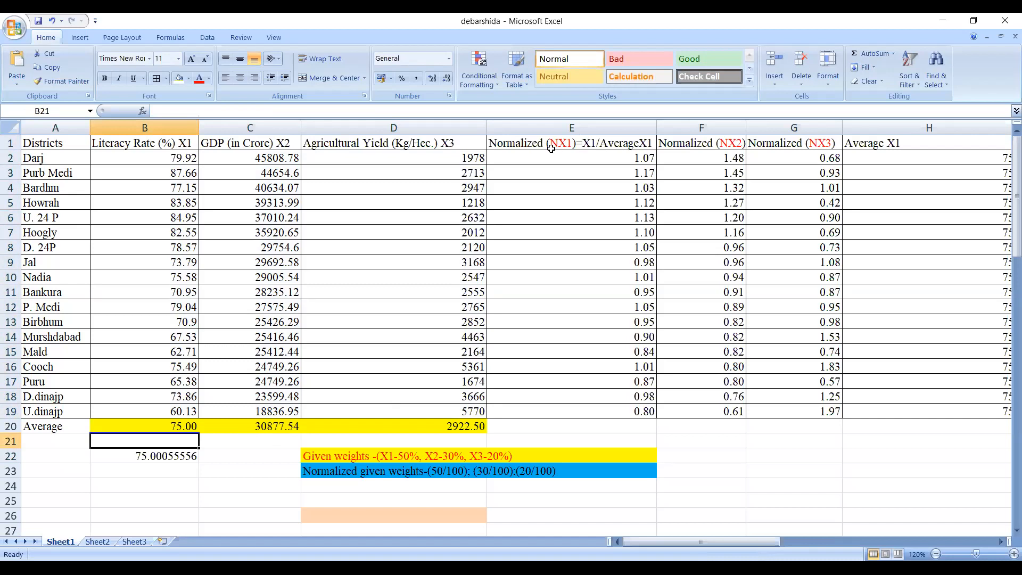
- Highlight the "Normalized (NX1)=X1/AverageX1" header in cell E1 with a yellow fill
click(603, 143)
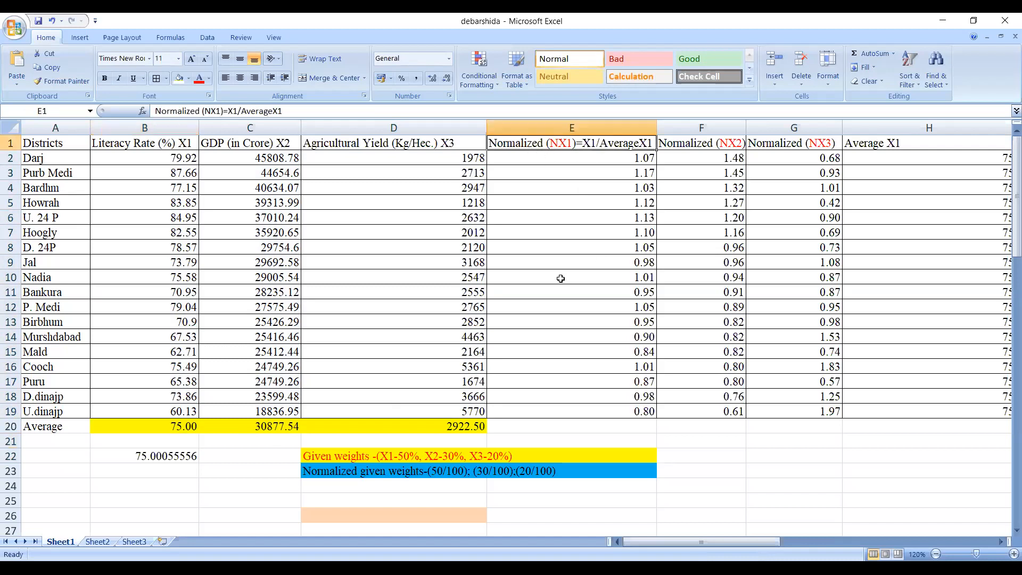
click(188, 80)
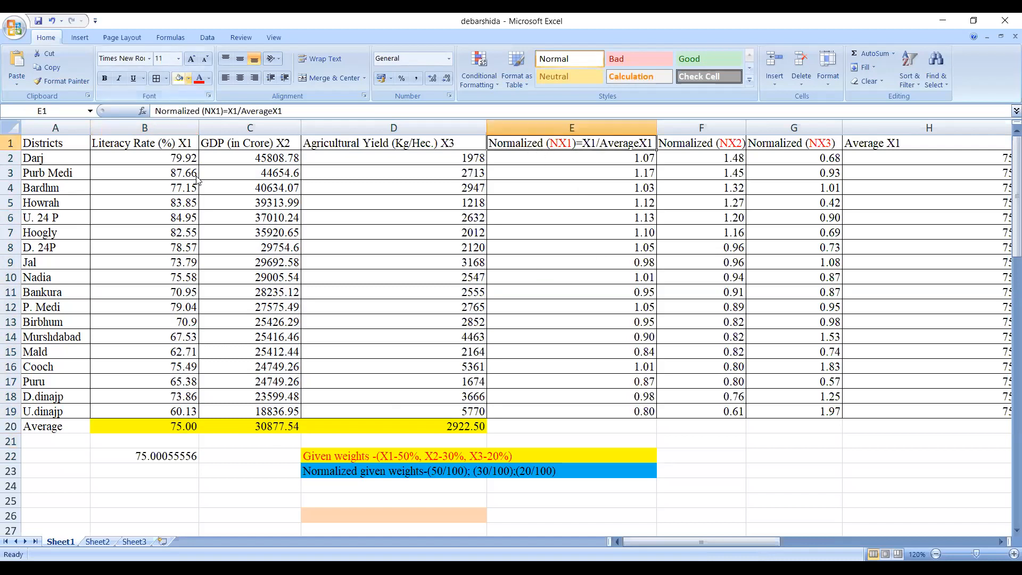
click(210, 173)
click(701, 485)
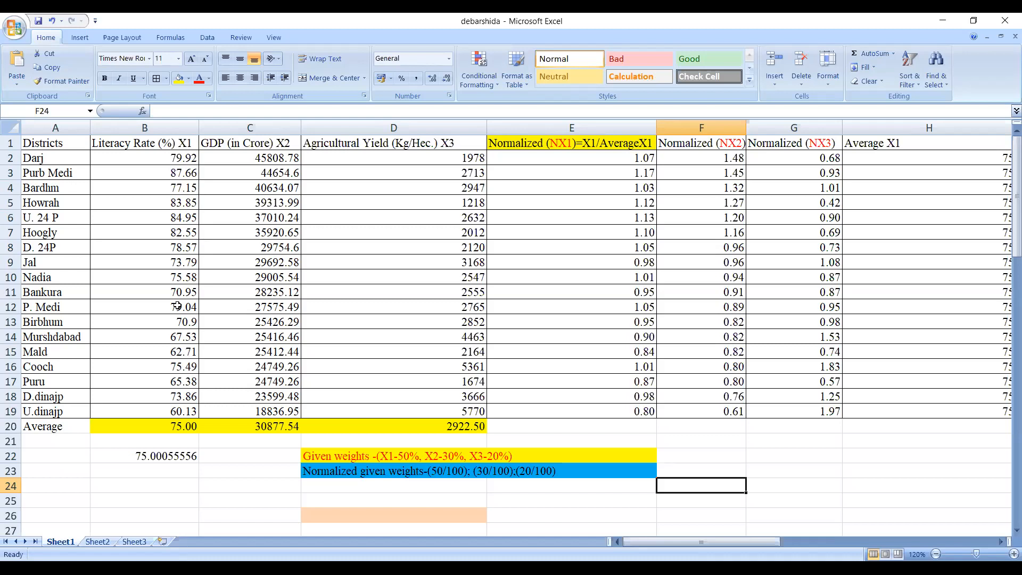
- Calculate the normalized literacy rate for Darj in cell B24 with the formula =B2/B20
click(181, 426)
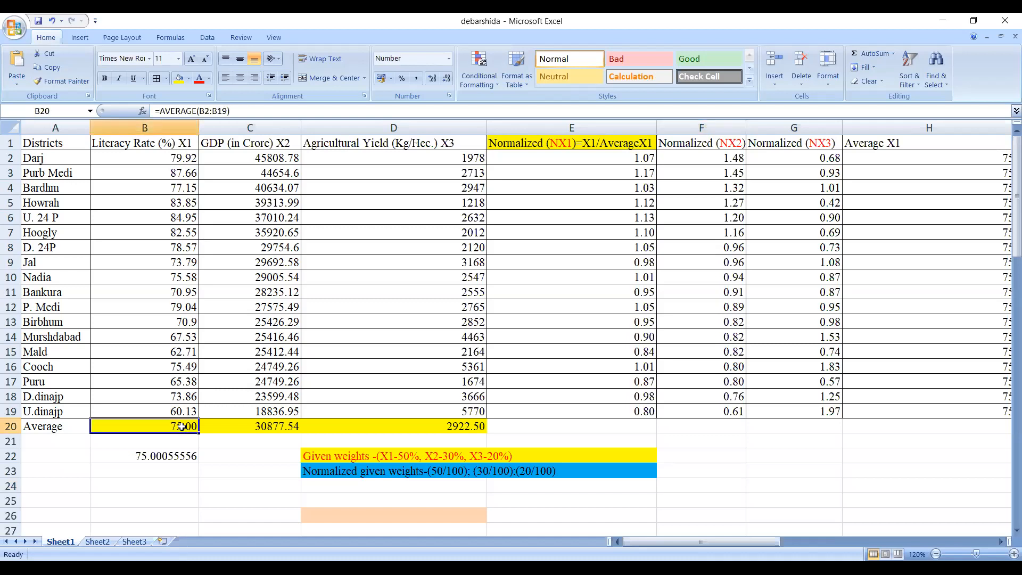
click(163, 158)
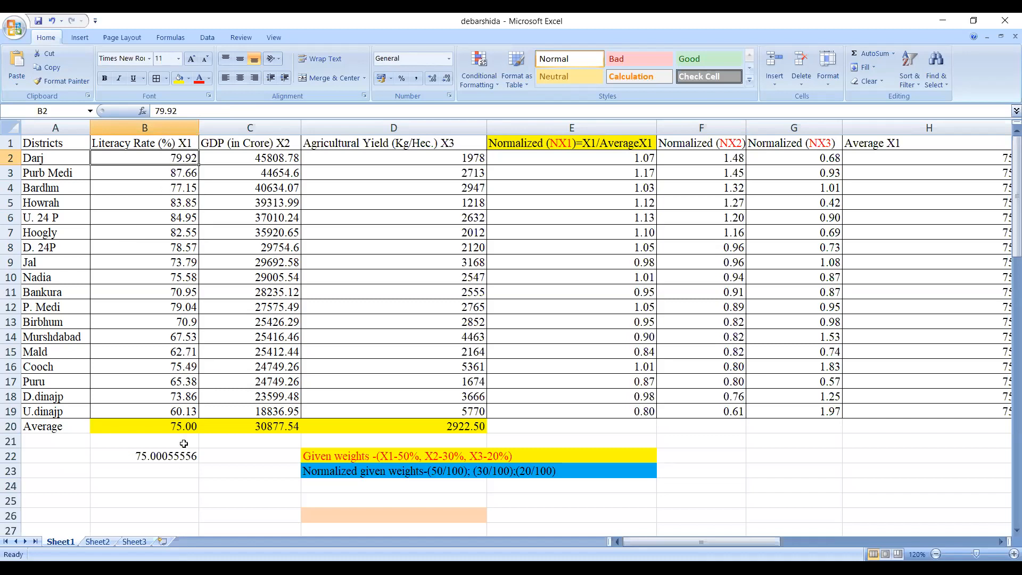
click(137, 483)
text(=)
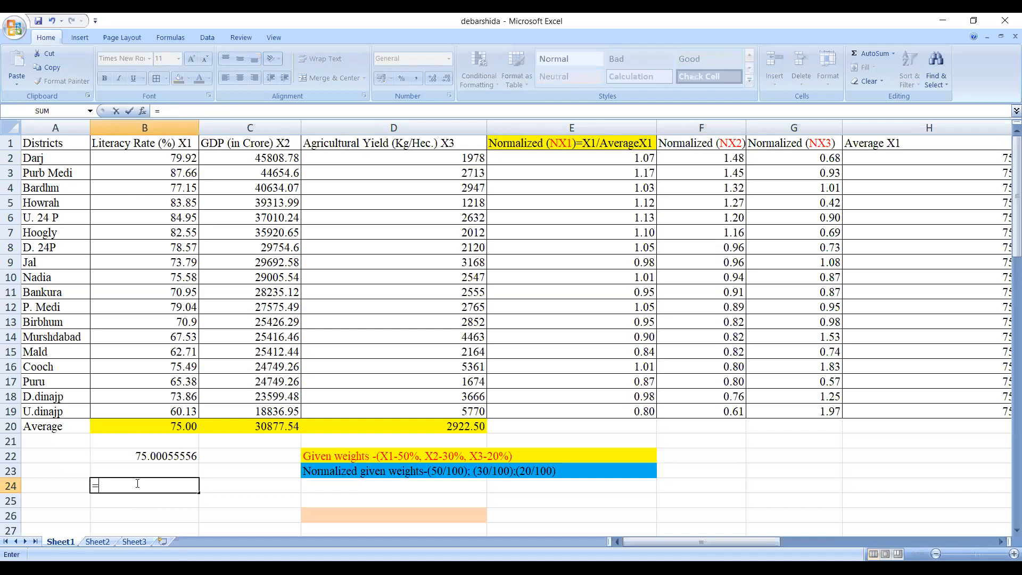
click(165, 157)
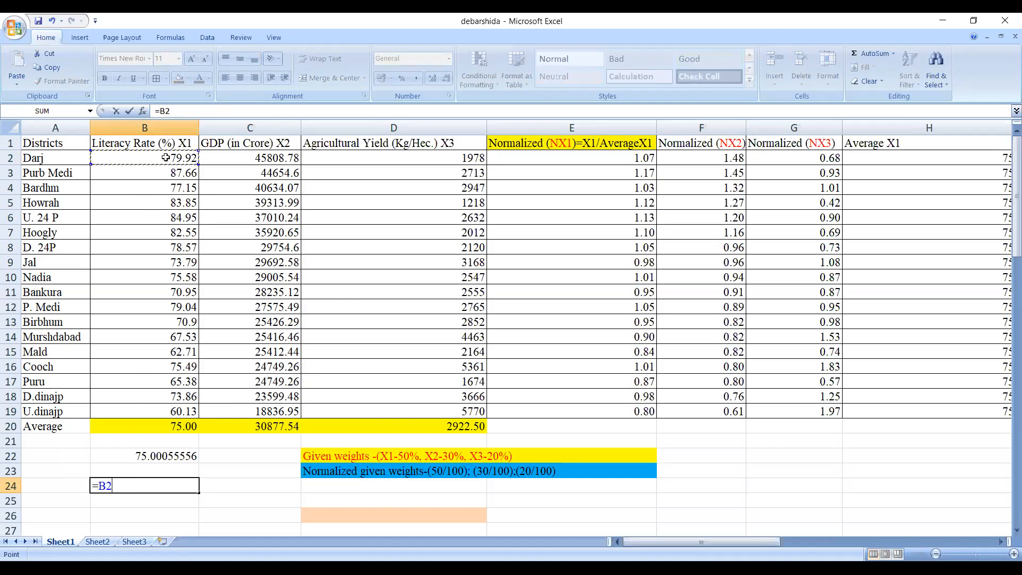
text(/)
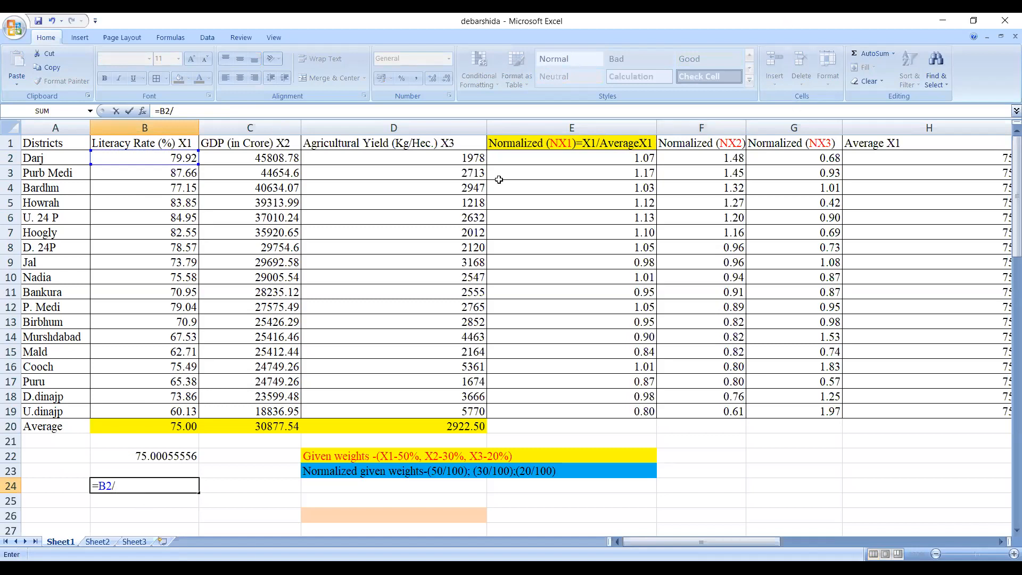
click(180, 426)
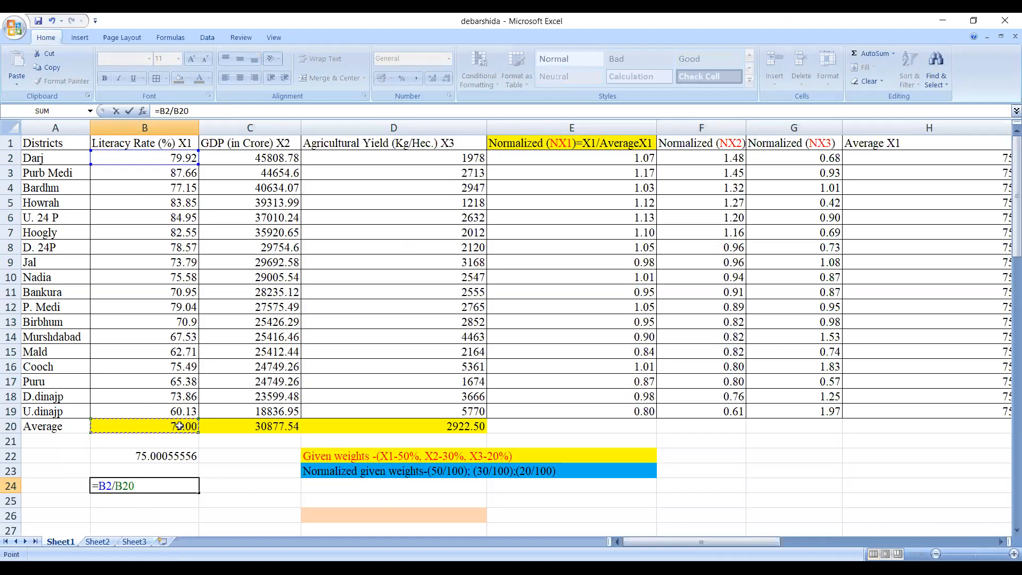
key(Return)
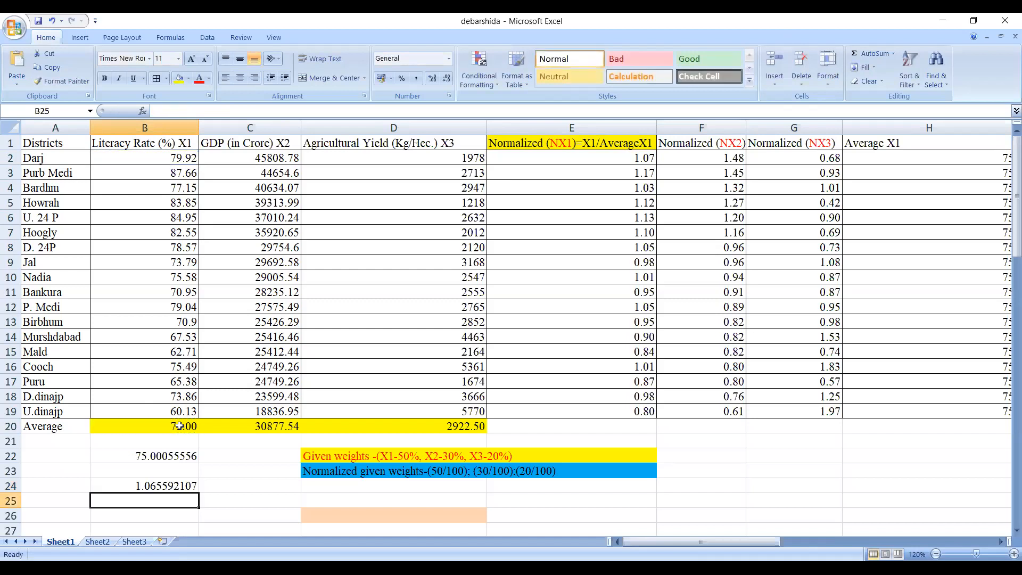
- Highlight the normalized literacy result in cell B24 with a yellow fill
click(181, 487)
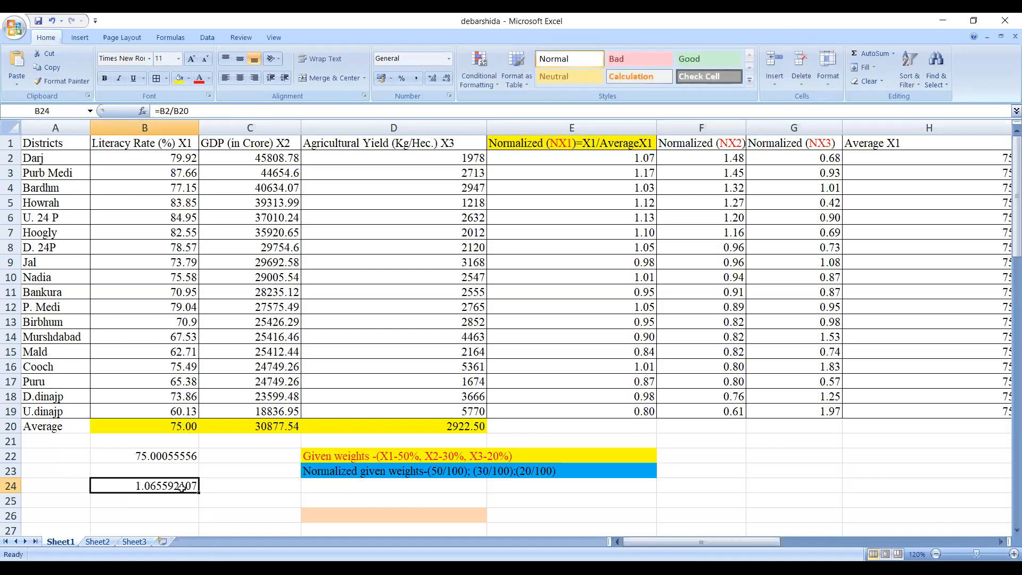
click(179, 78)
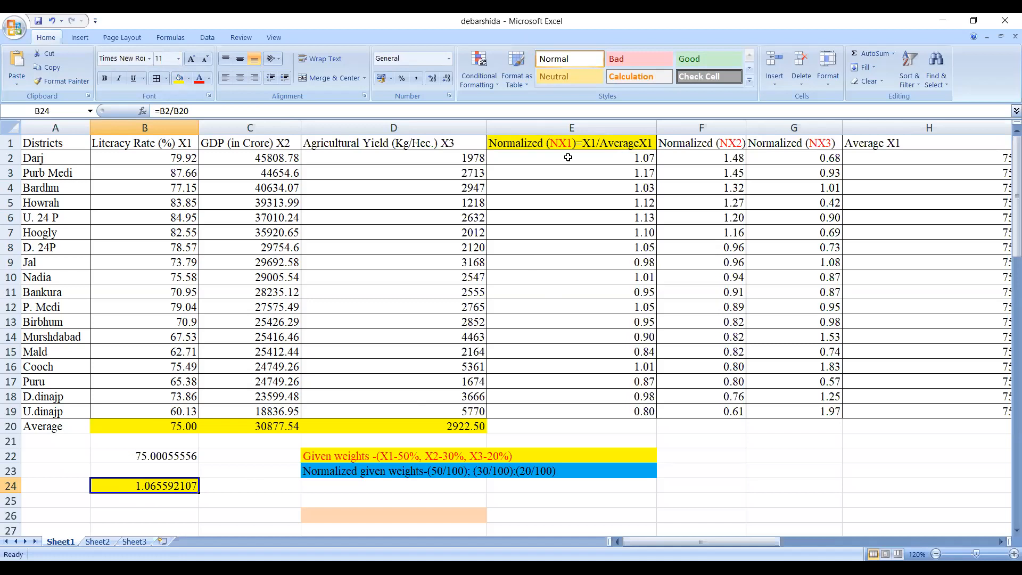
- Review the Normalized NX2 and NX3 headers, Darj's GDP value in C2, and the Average X1 to X3 columns
click(692, 144)
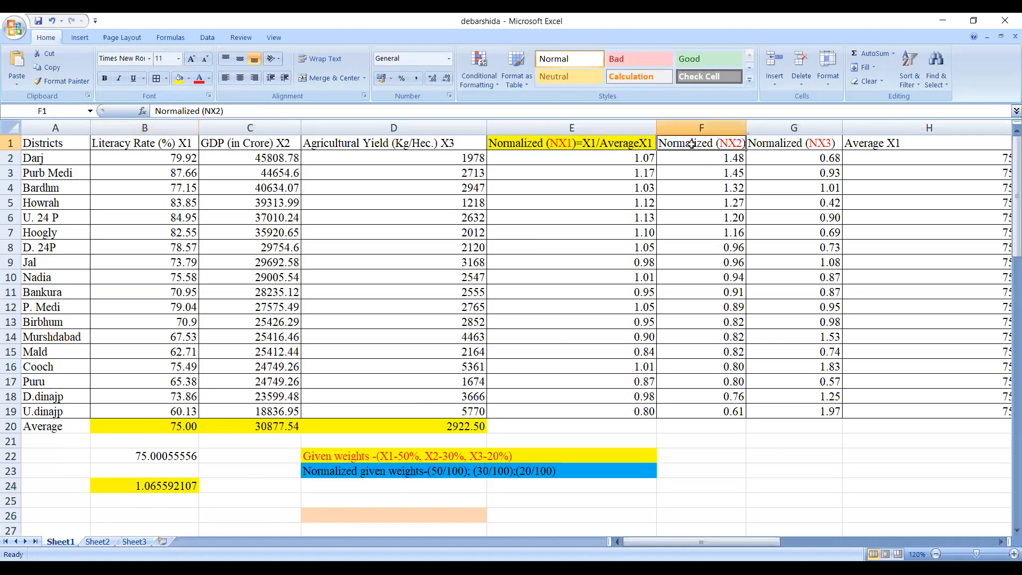
click(801, 144)
click(1003, 542)
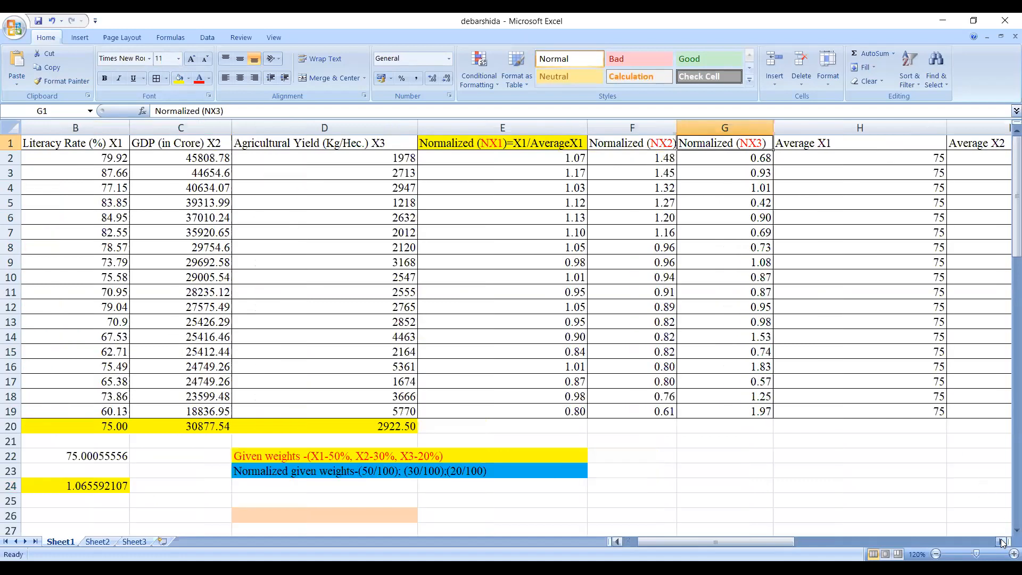
click(1002, 542)
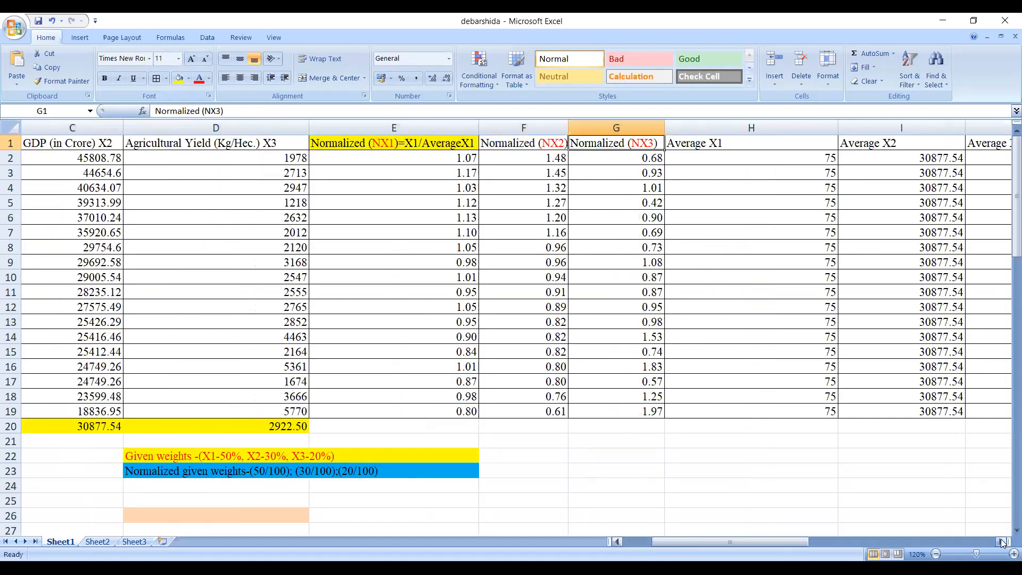
click(92, 159)
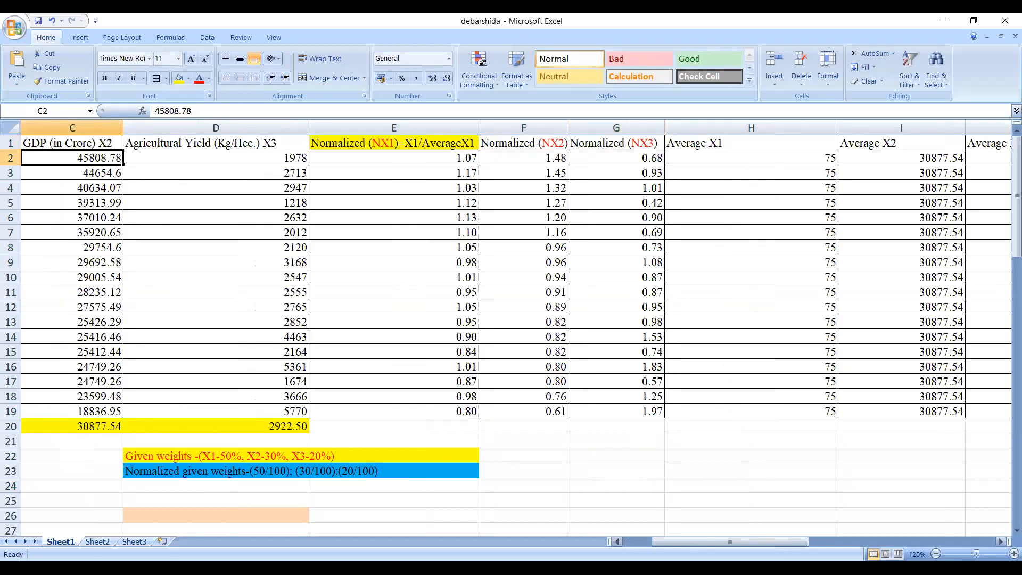
click(1002, 542)
click(1003, 542)
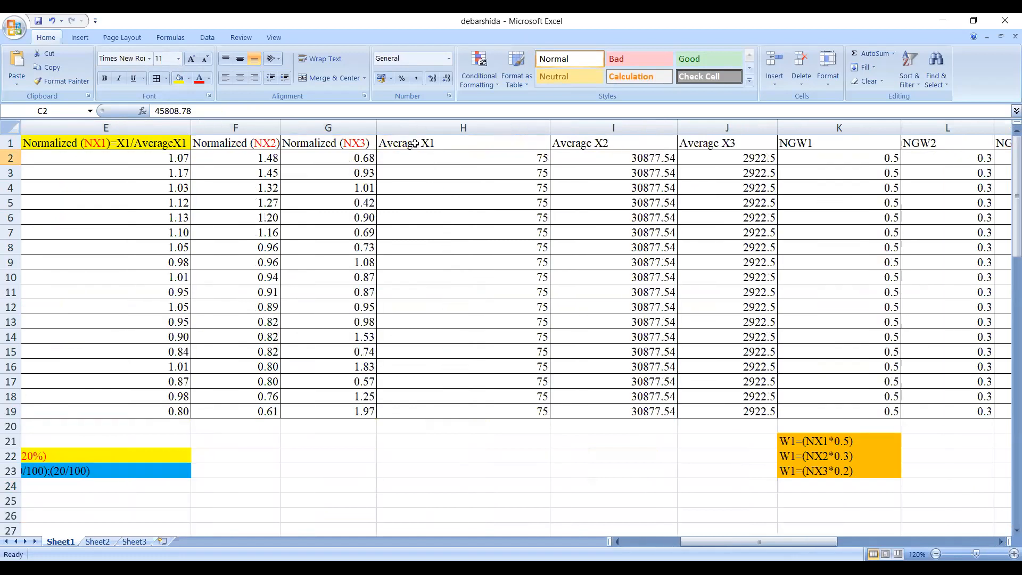
click(415, 143)
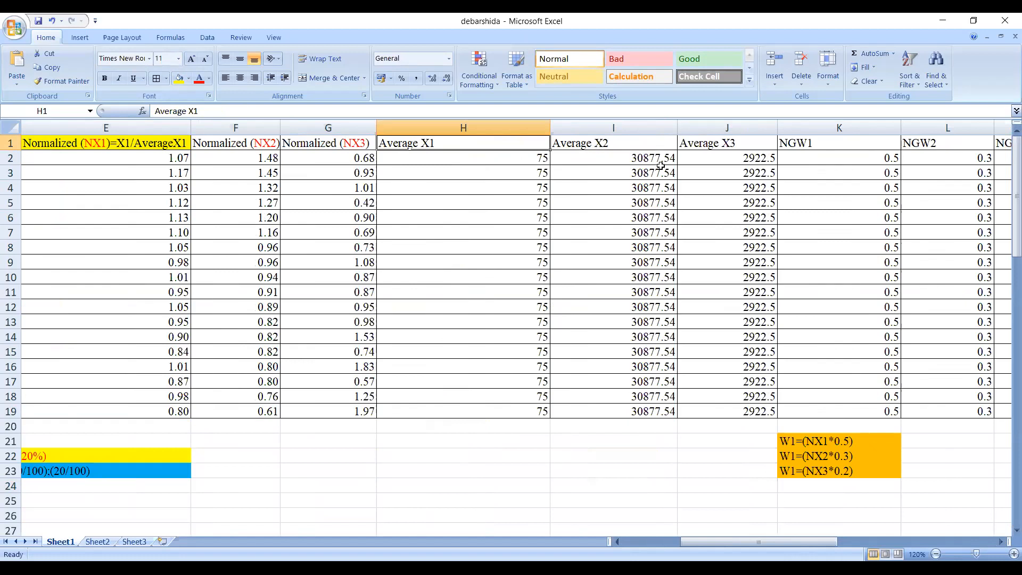
click(713, 145)
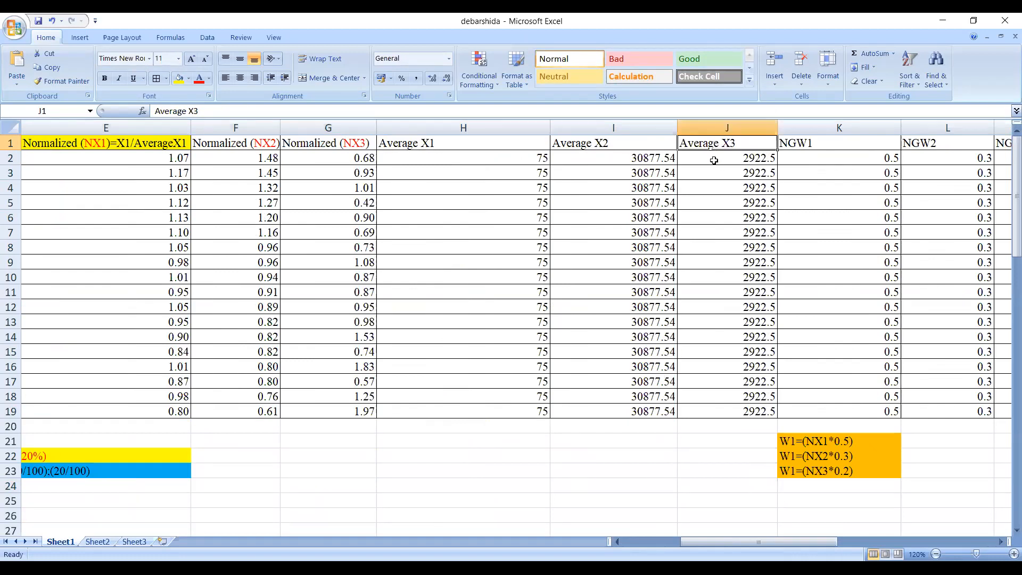
- Look over the NGW and Weights columns and the given weights notes below the district table
click(1002, 542)
click(1003, 542)
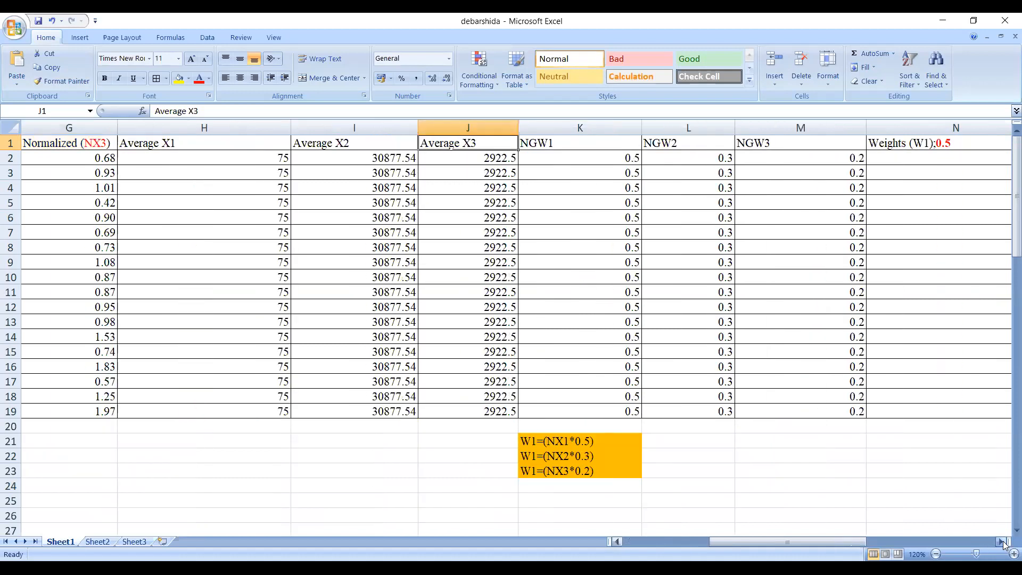
click(1002, 541)
click(1003, 541)
drag(843, 541, 814, 542)
drag(736, 542, 686, 548)
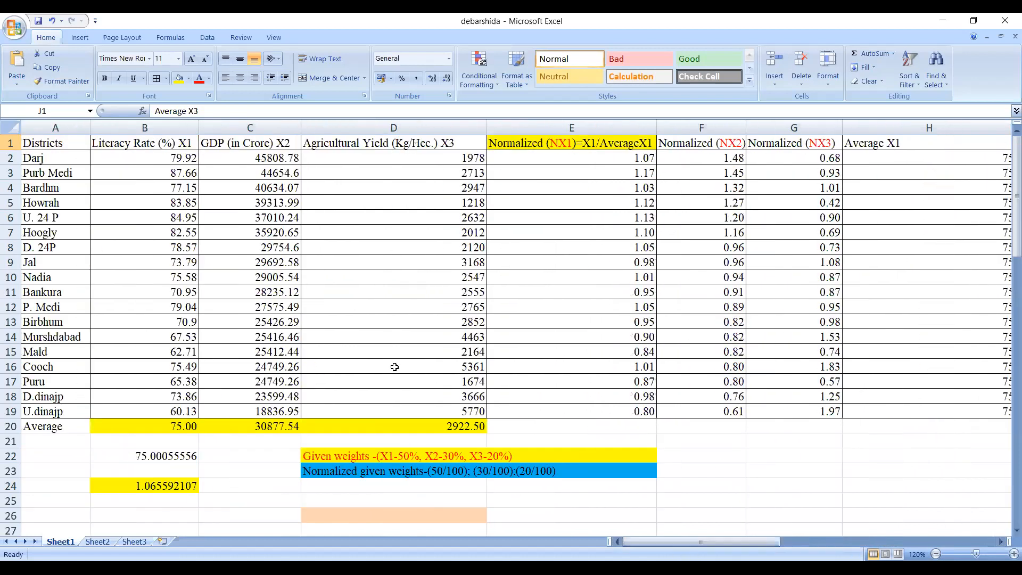
scroll(394, 370, down, 1)
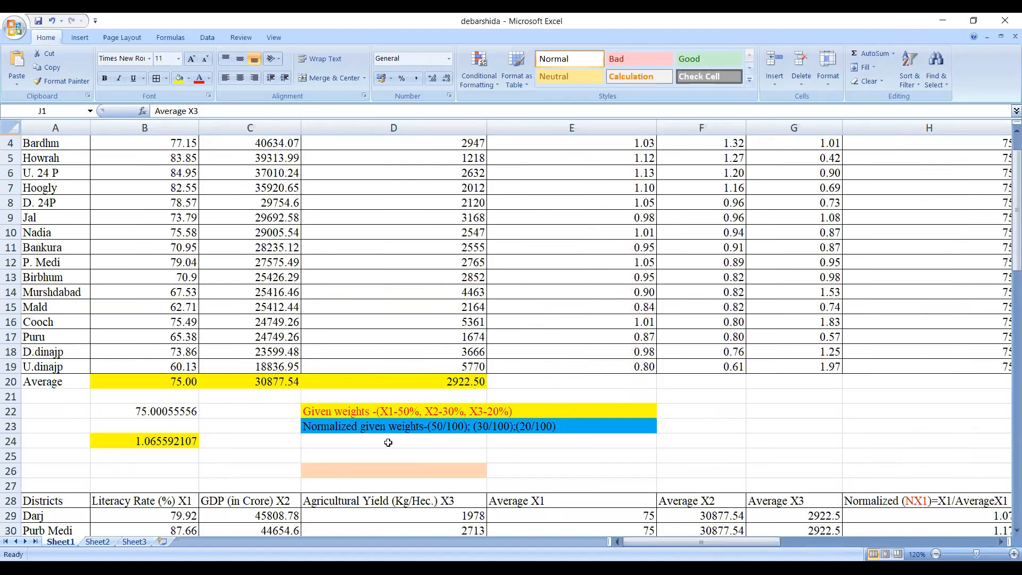
scroll(173, 336, up, 1)
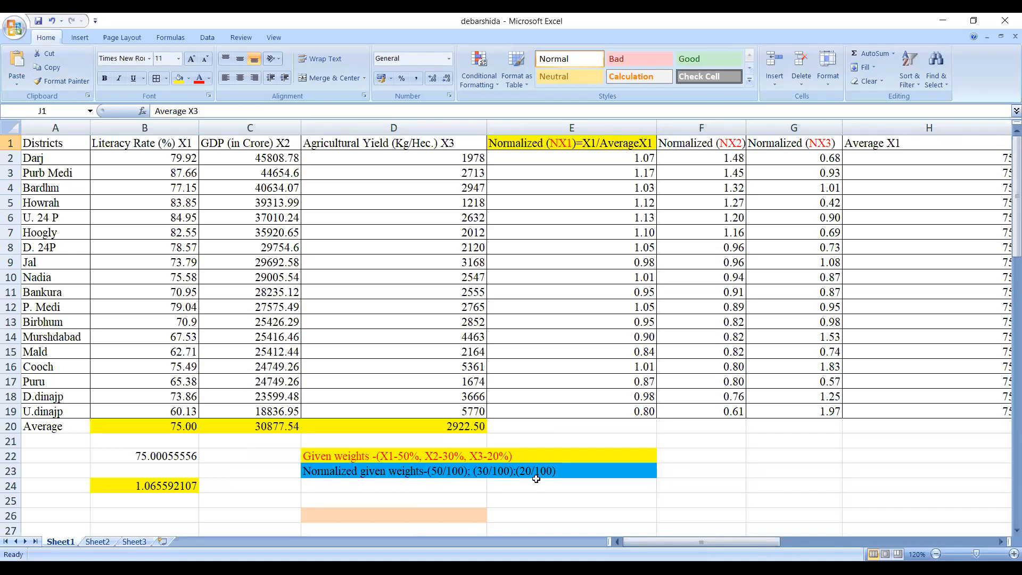
- Examine the normalized given weights in the NGW1, NGW2 and NGW3 columns, K2:M19
drag(715, 542, 825, 542)
drag(294, 162, 332, 417)
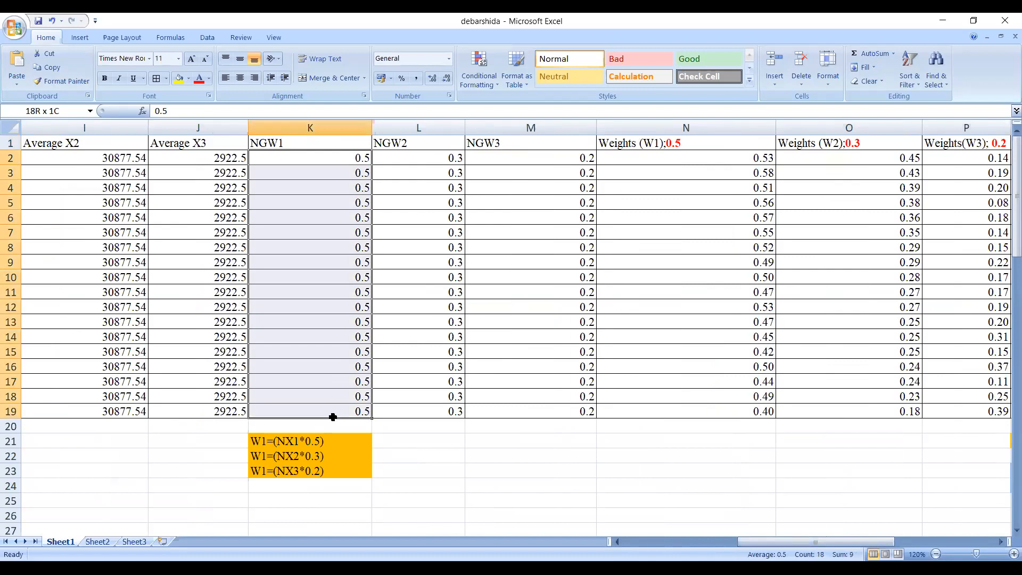
drag(399, 158, 419, 412)
drag(525, 157, 531, 418)
- Examine the W1 formula in cell N2 and the 0.5 weight shown in the header of column N
drag(875, 539, 916, 531)
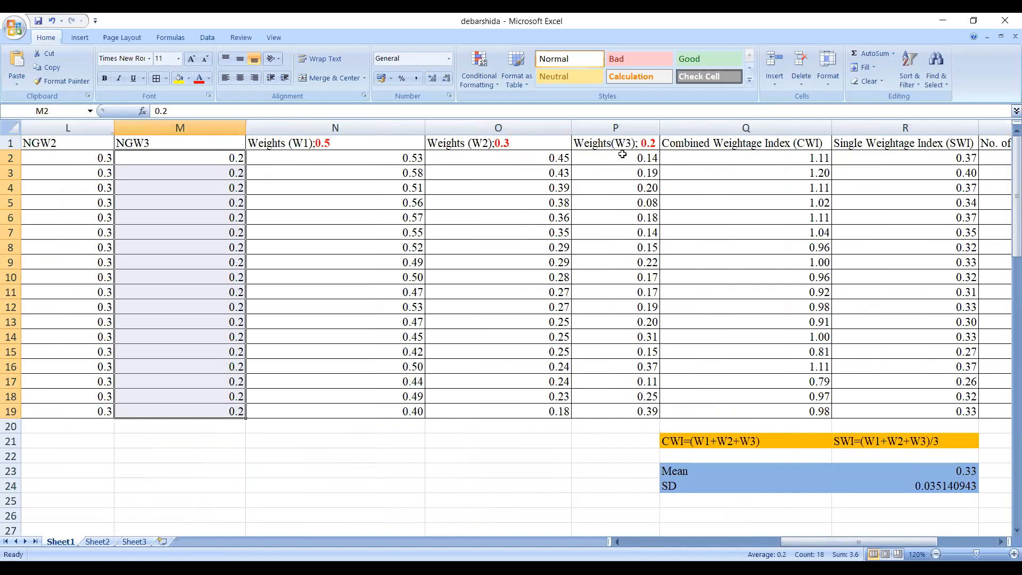
click(371, 162)
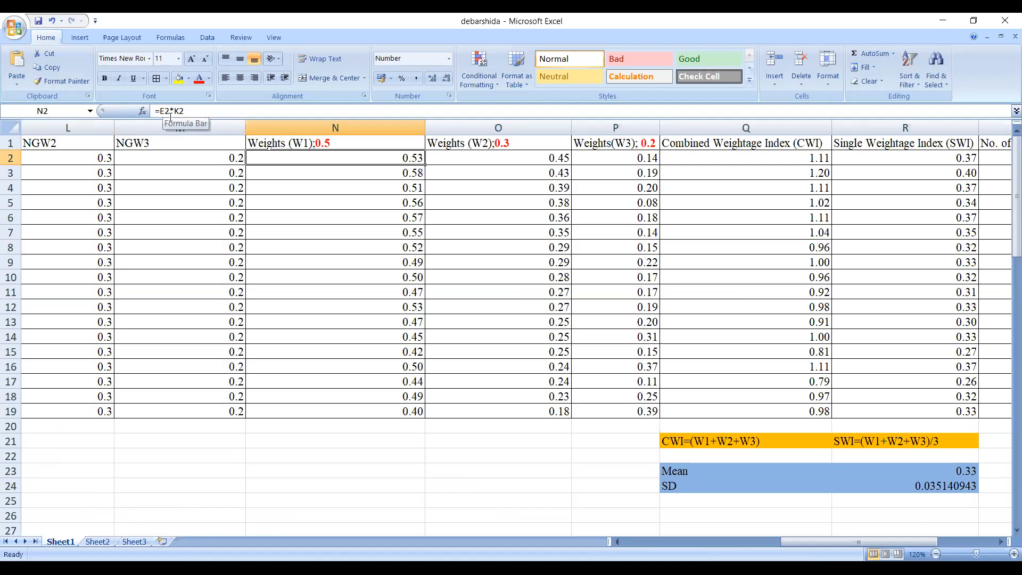
drag(843, 540, 833, 541)
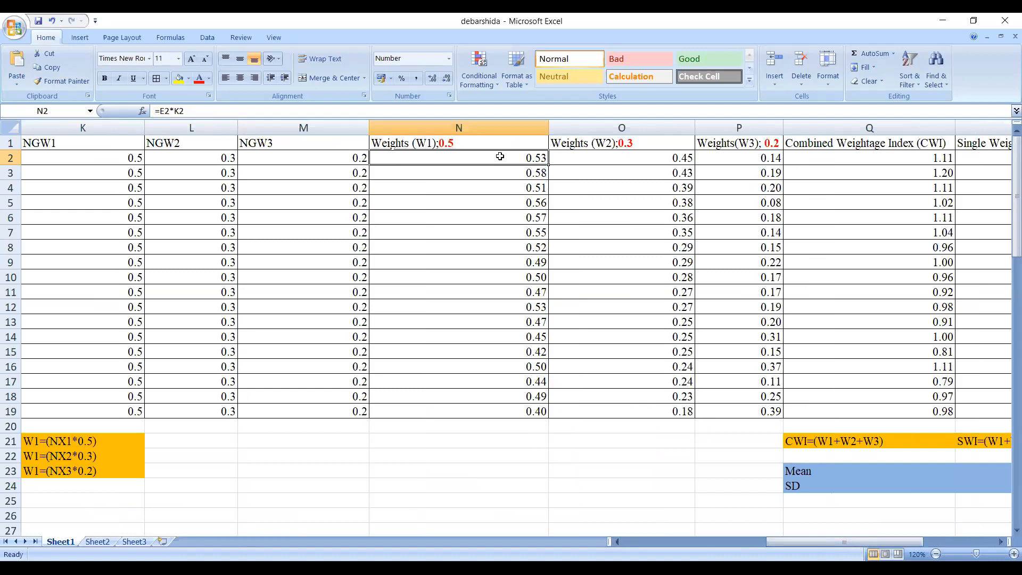
click(446, 145)
double_click(460, 143)
drag(460, 143, 439, 145)
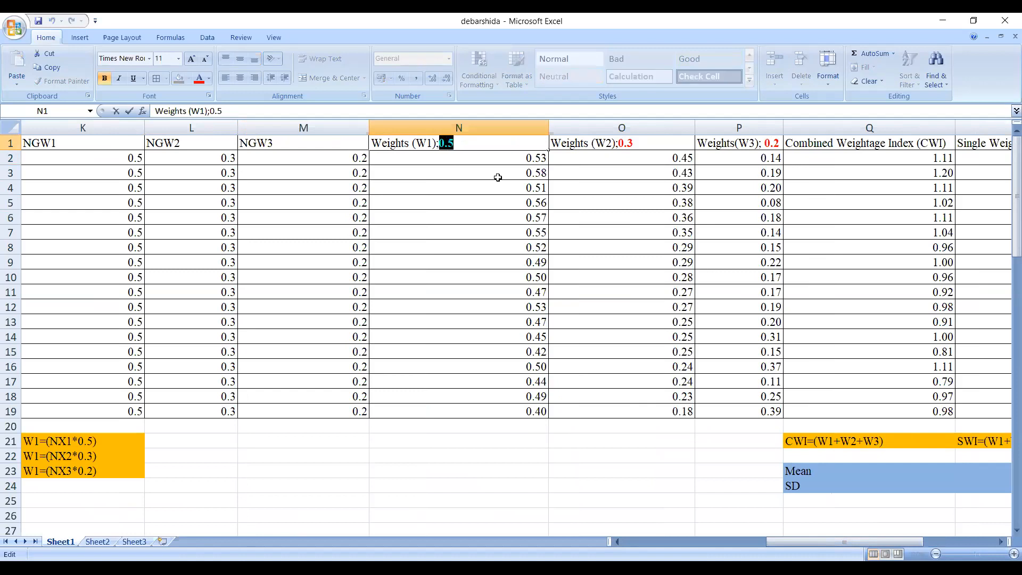
- Examine row 2 and the normalized literacy values in E4:E7 that feed the W1 weights
drag(797, 543, 730, 541)
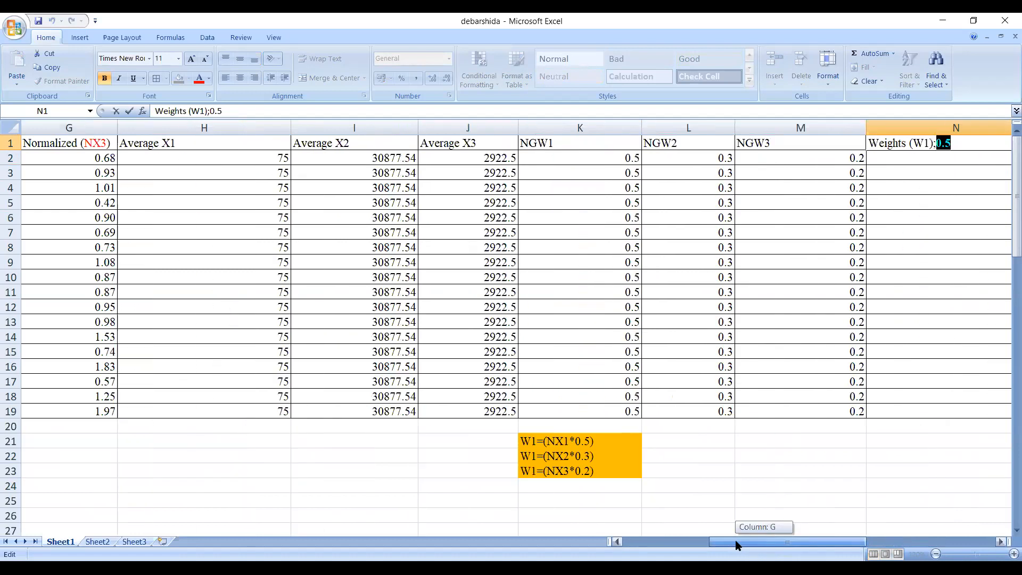
click(618, 542)
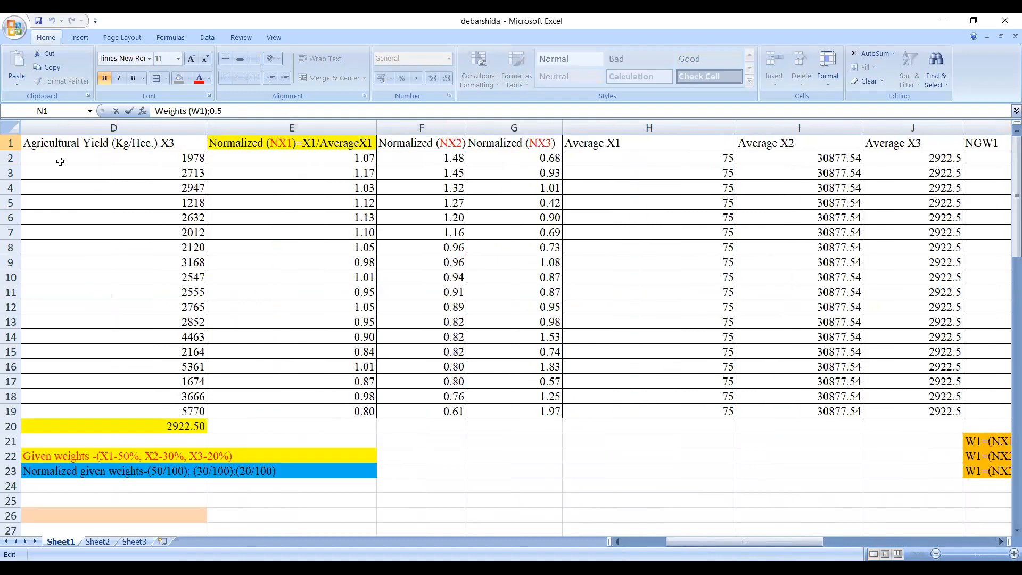
click(9, 157)
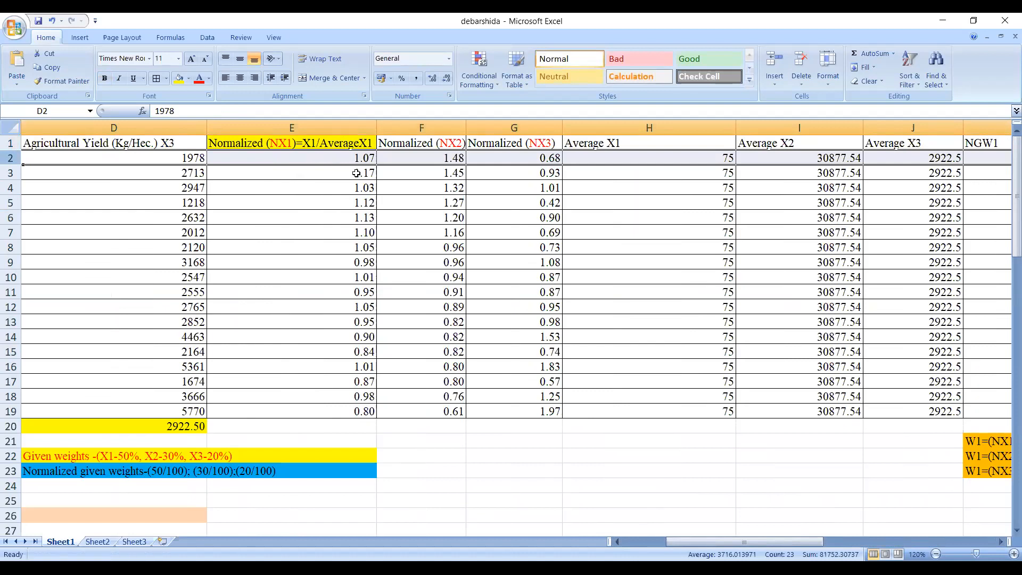
click(364, 189)
click(364, 206)
click(365, 218)
click(365, 234)
- Check the 0.5 weight in the W1 header again and go through the weighted values in N2:N7
drag(746, 539, 881, 541)
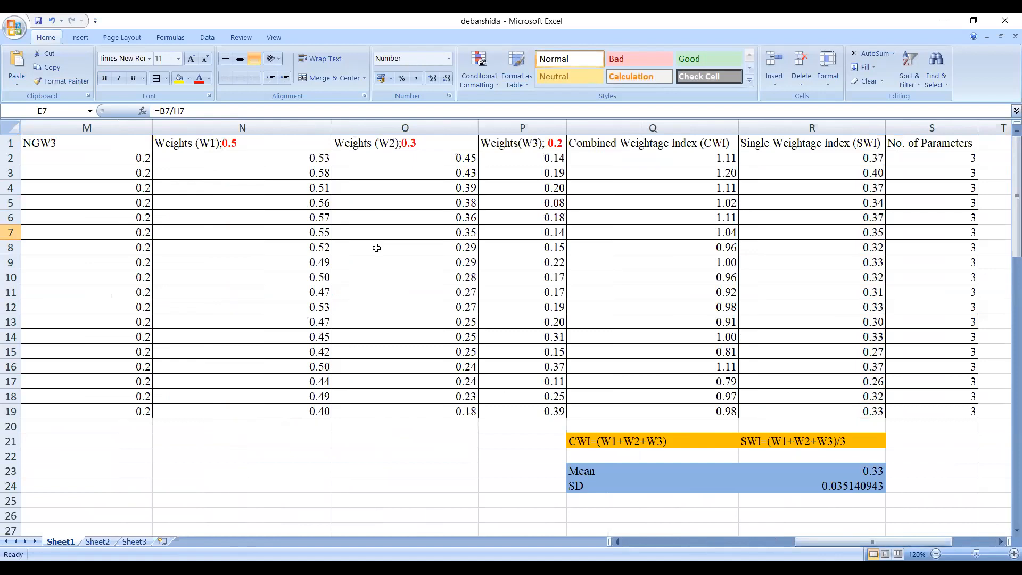
double_click(233, 145)
drag(237, 143, 221, 143)
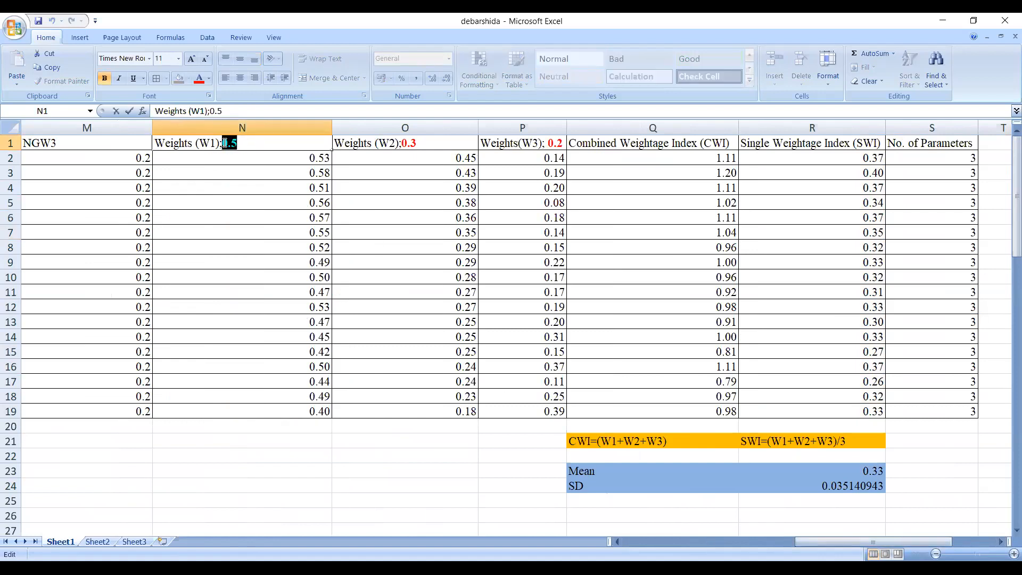
click(294, 158)
click(297, 172)
click(296, 186)
click(299, 202)
click(298, 217)
click(296, 232)
- Review the W2 and W3 weighted values in columns O and P and the Combined Weightage Index formula in Q2
click(452, 155)
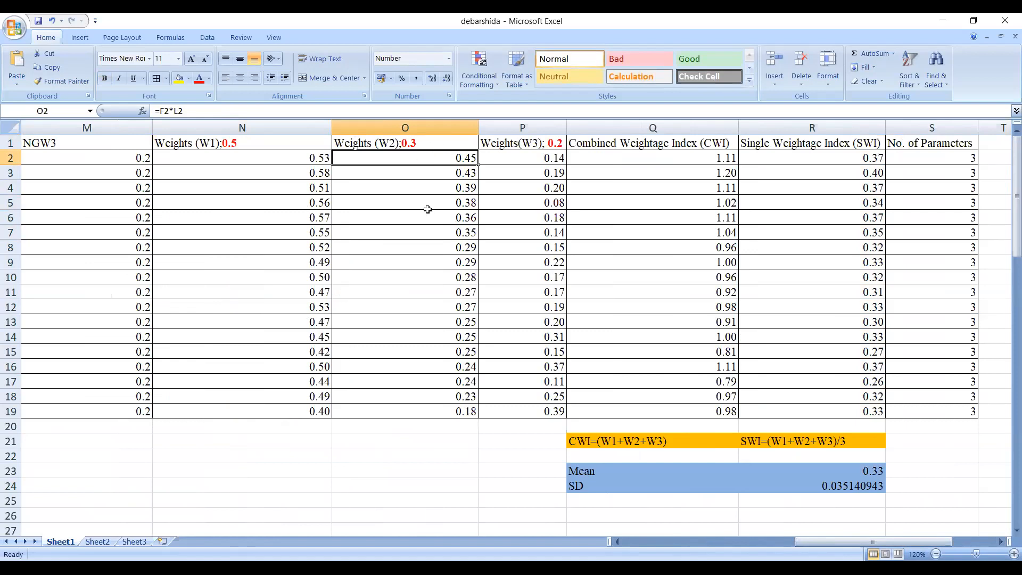
drag(413, 160, 418, 409)
drag(524, 158, 555, 413)
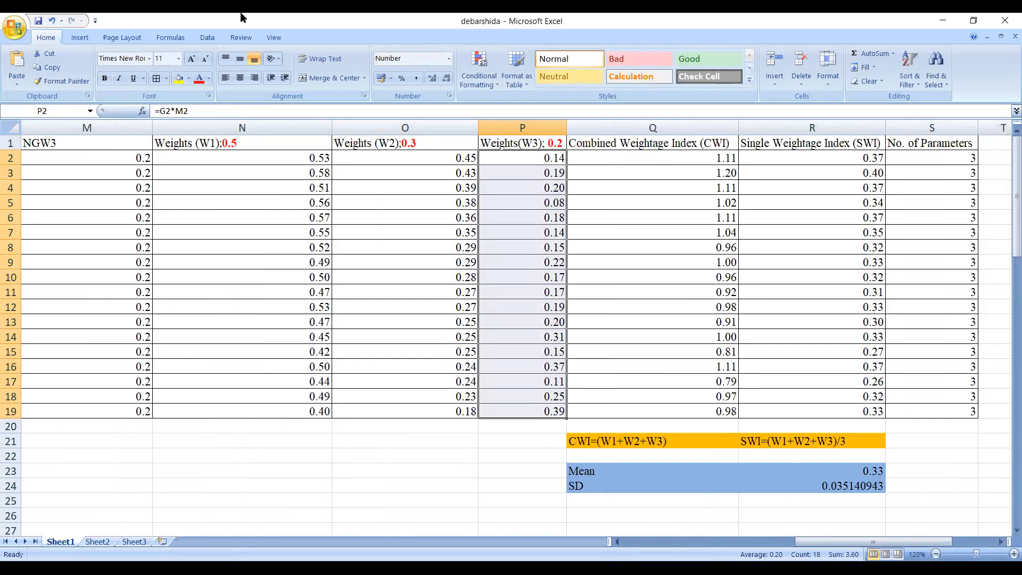
click(634, 142)
click(637, 158)
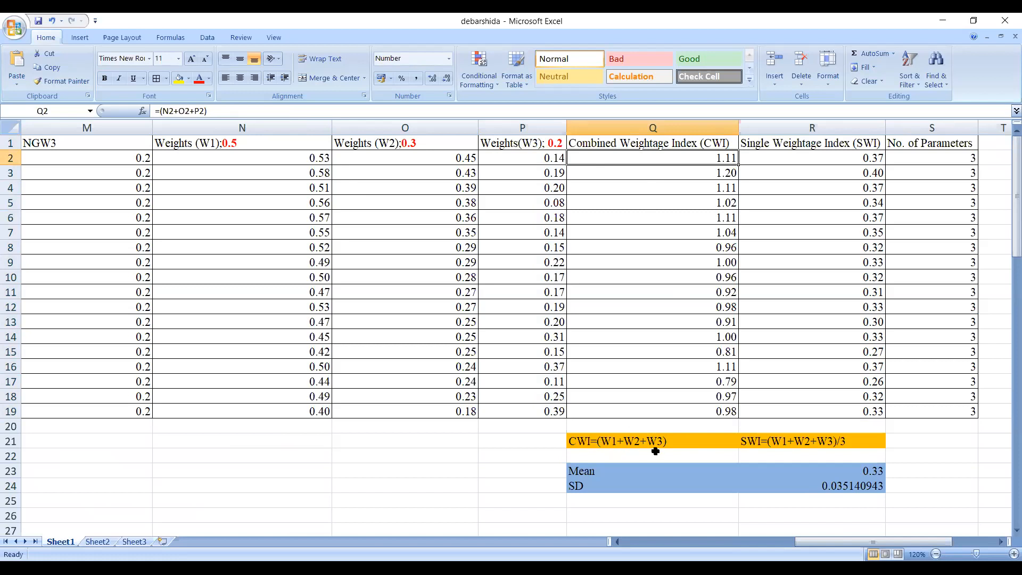
- Calculate Darj's Combined Weightage Index in cell N21 with the formula =N2+O2+P2 and compare it with Q2
click(228, 444)
text(=)
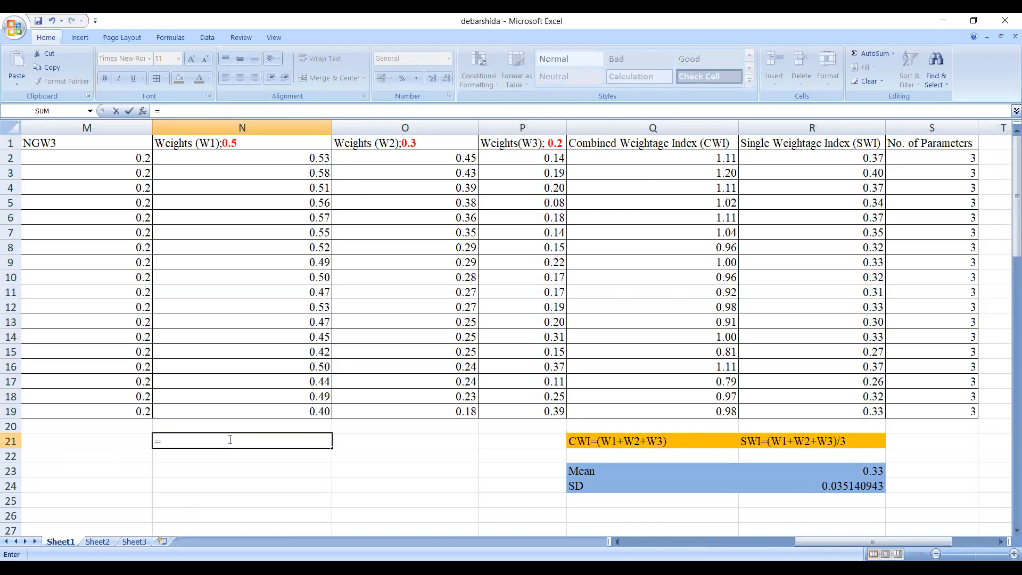
click(204, 162)
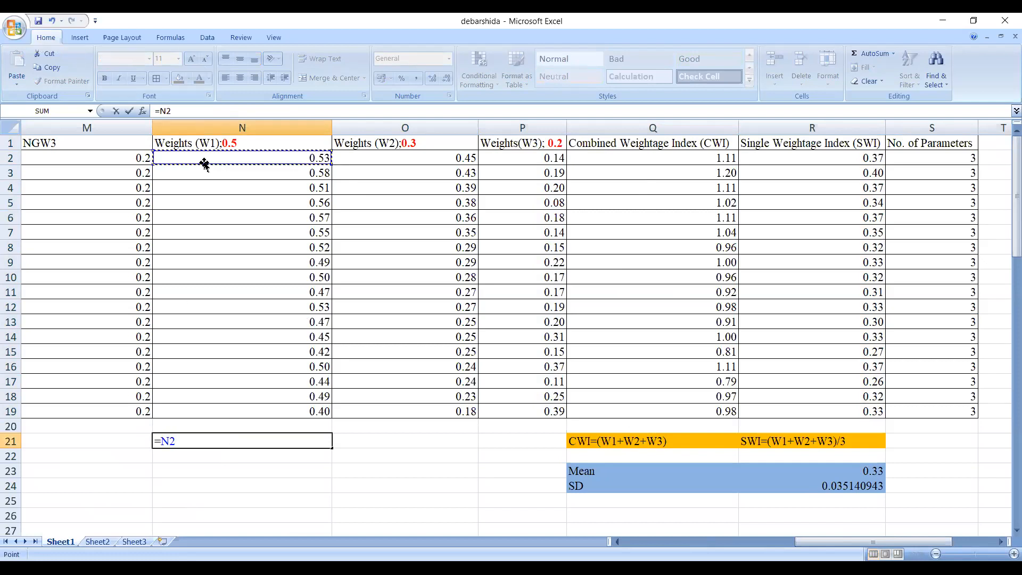
text(+)
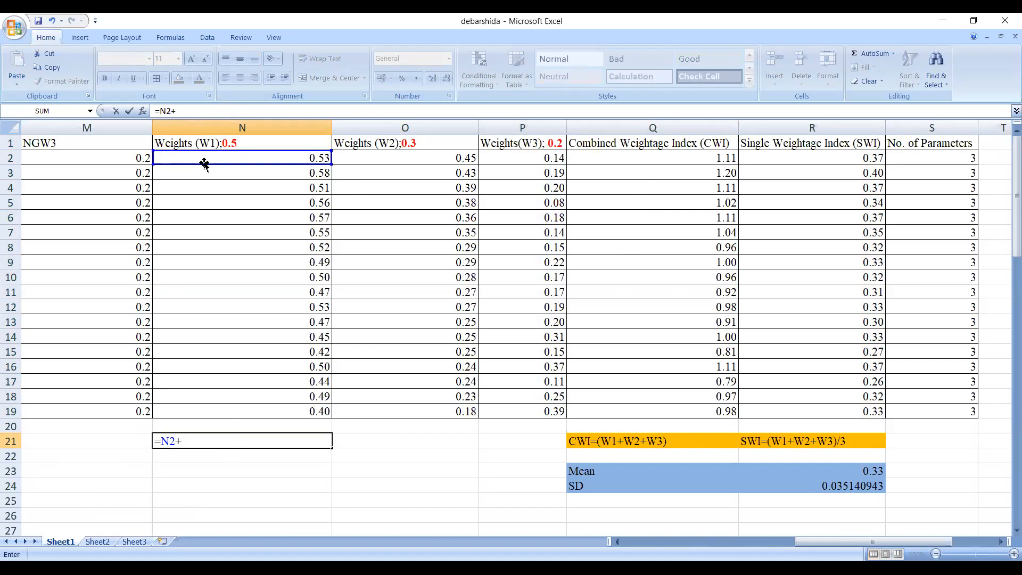
click(405, 159)
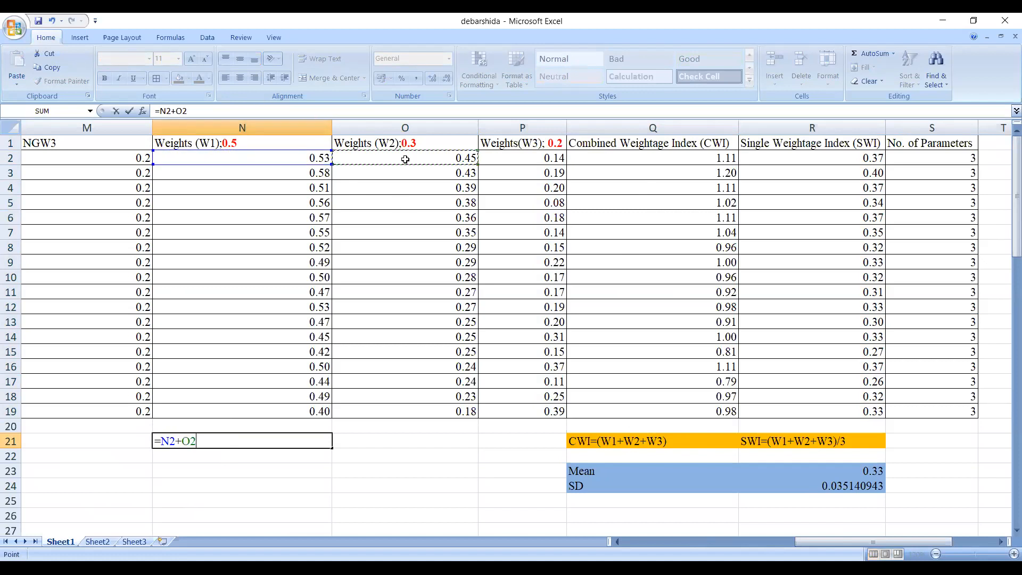
text(+)
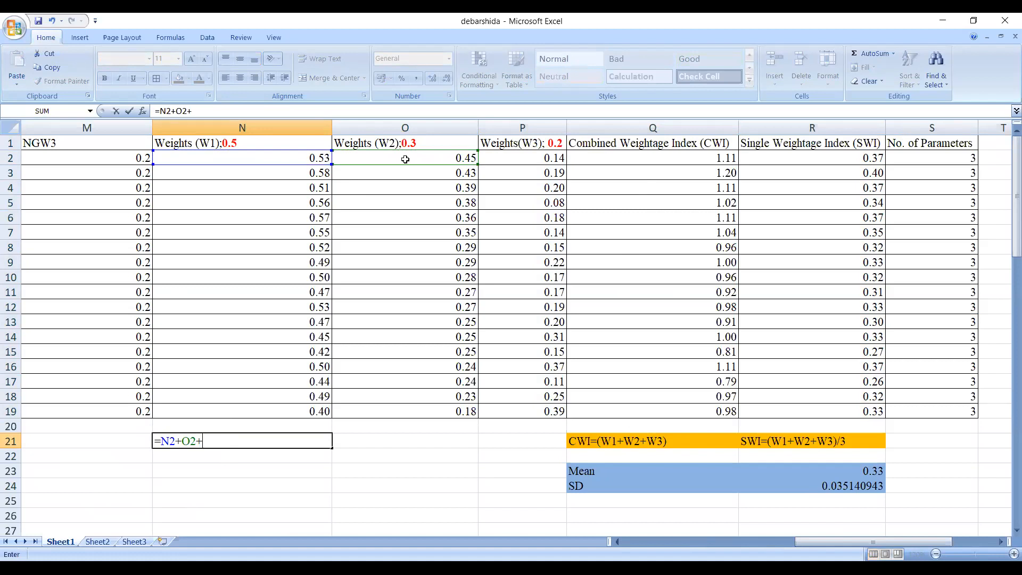
click(511, 160)
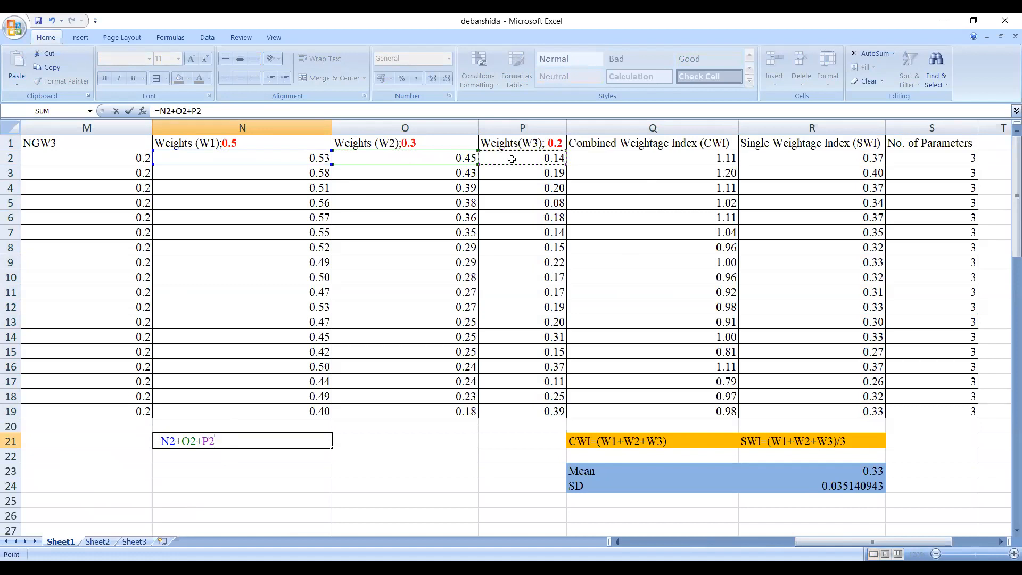
key(Return)
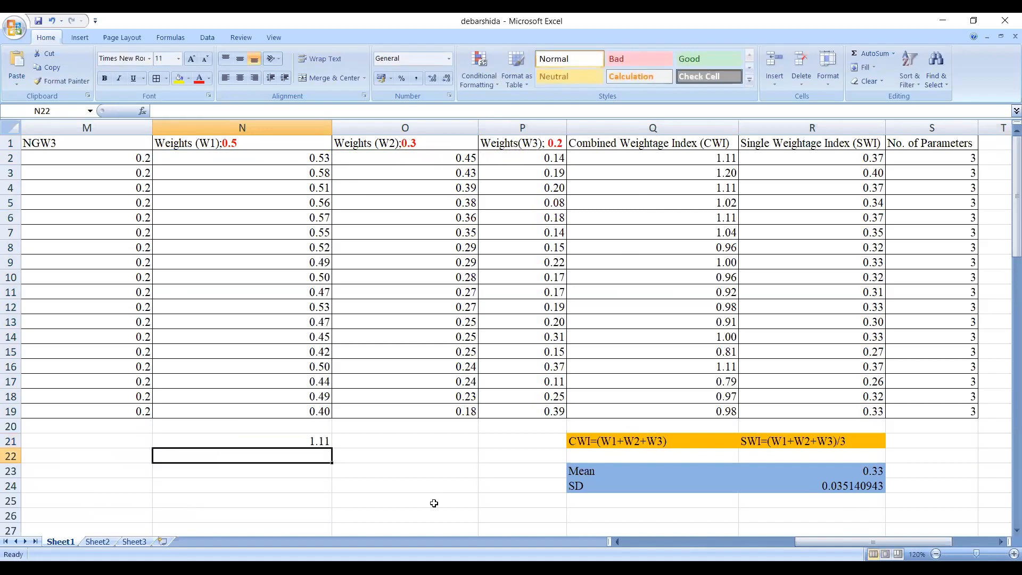
click(285, 444)
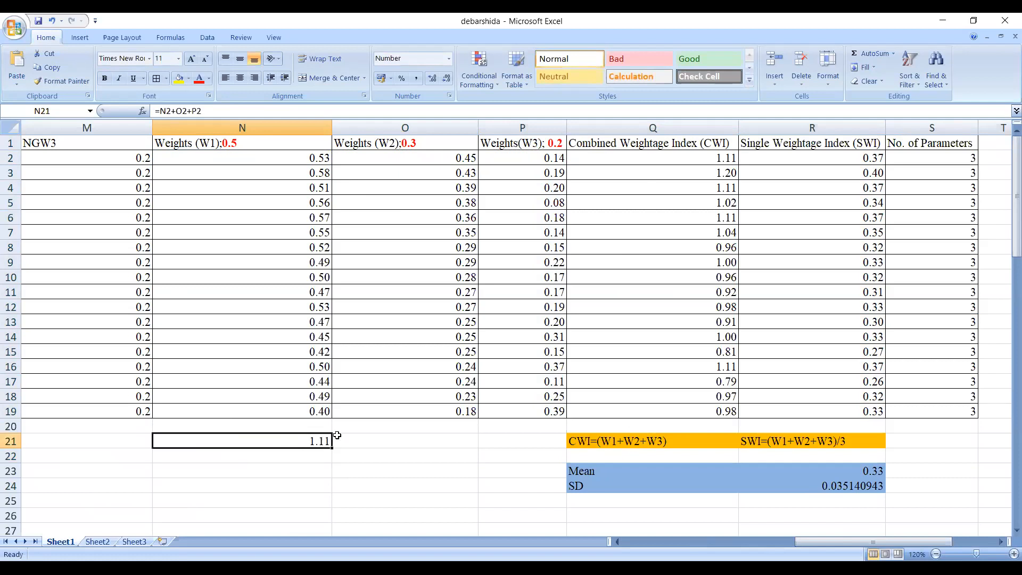
click(695, 160)
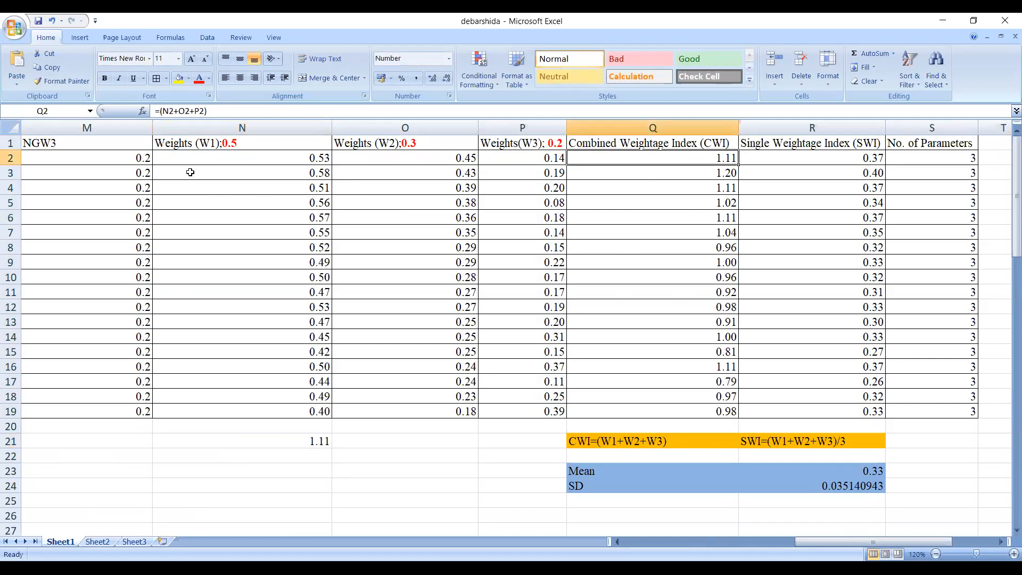
- Review the weighted values in row 3 and the Combined Weightage Index values in Q2:Q19
click(313, 175)
click(387, 178)
click(511, 173)
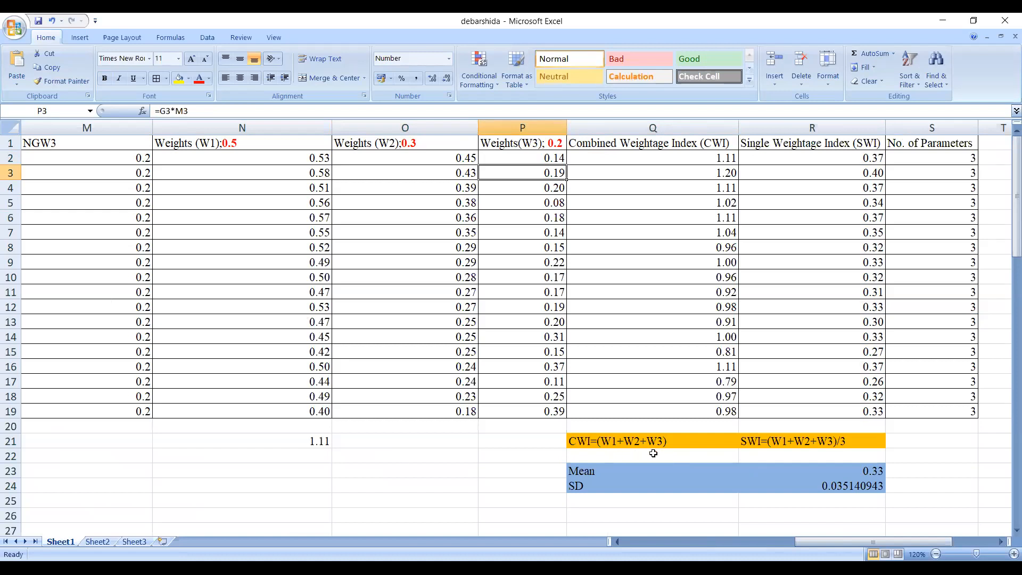
drag(663, 159, 665, 419)
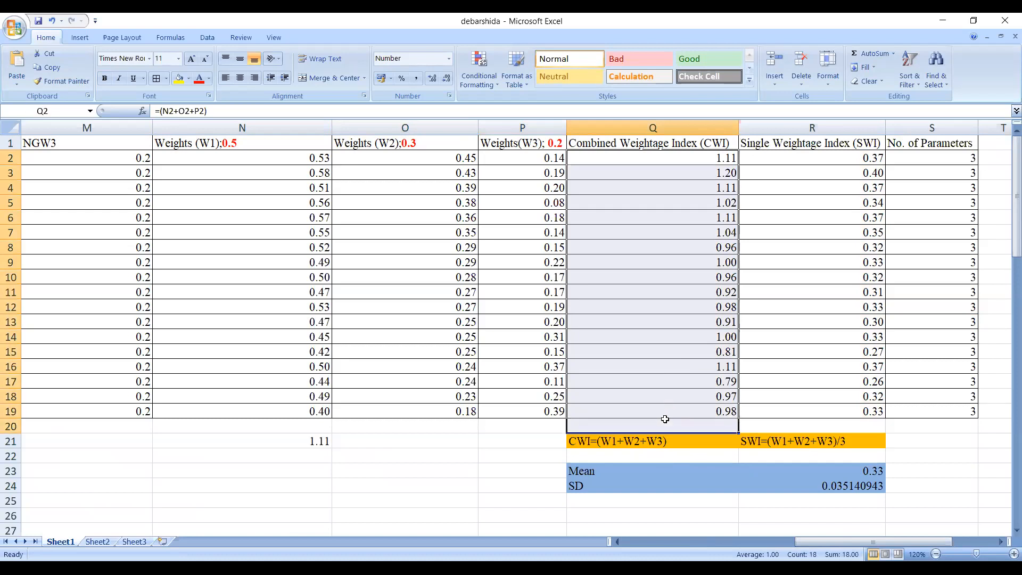
click(483, 481)
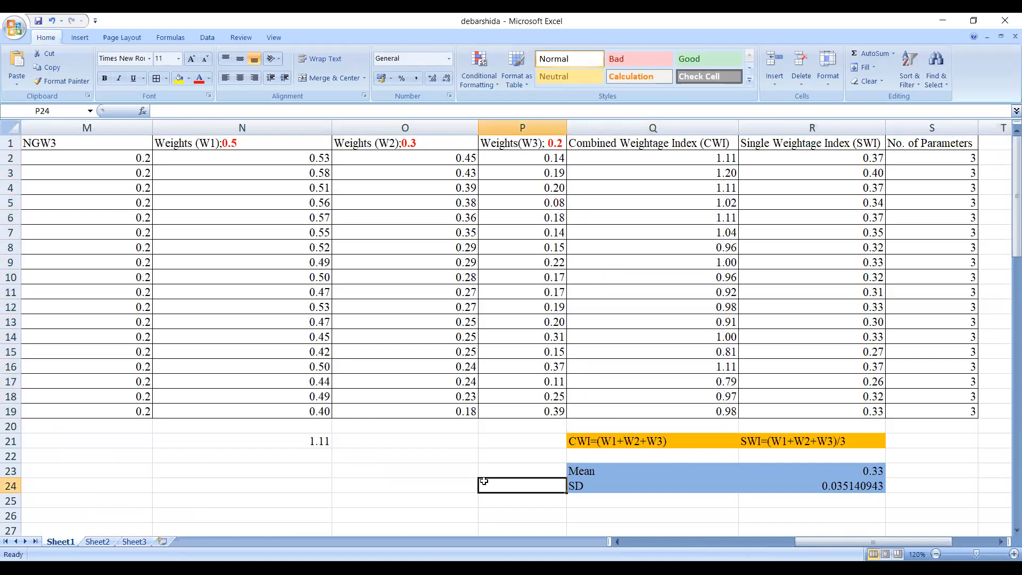
click(729, 156)
click(717, 172)
click(716, 190)
- Examine the Single Weightage Index formula in R2, its note in R21, and the No. of Parameters values in S2:S19
click(821, 158)
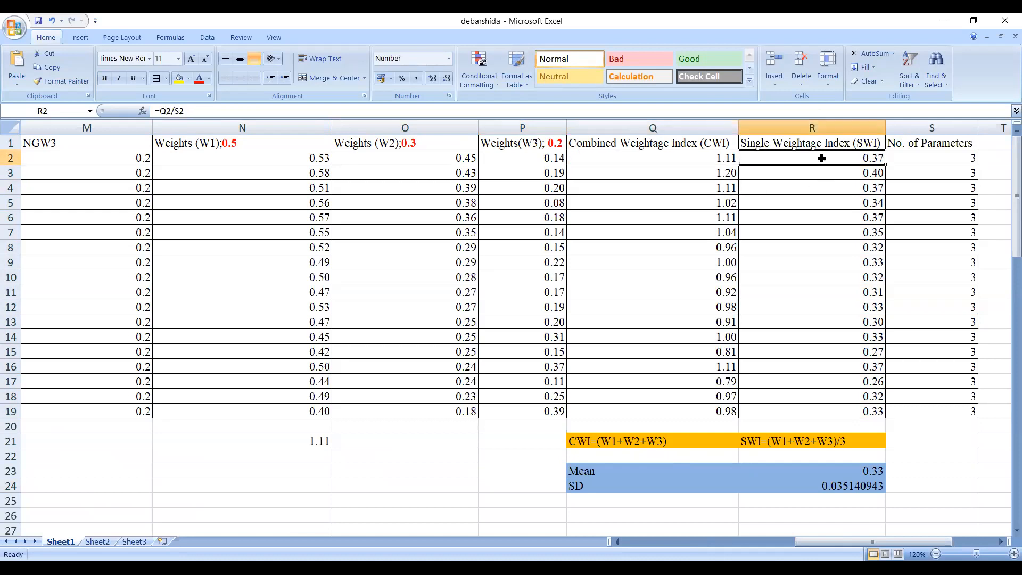
click(820, 440)
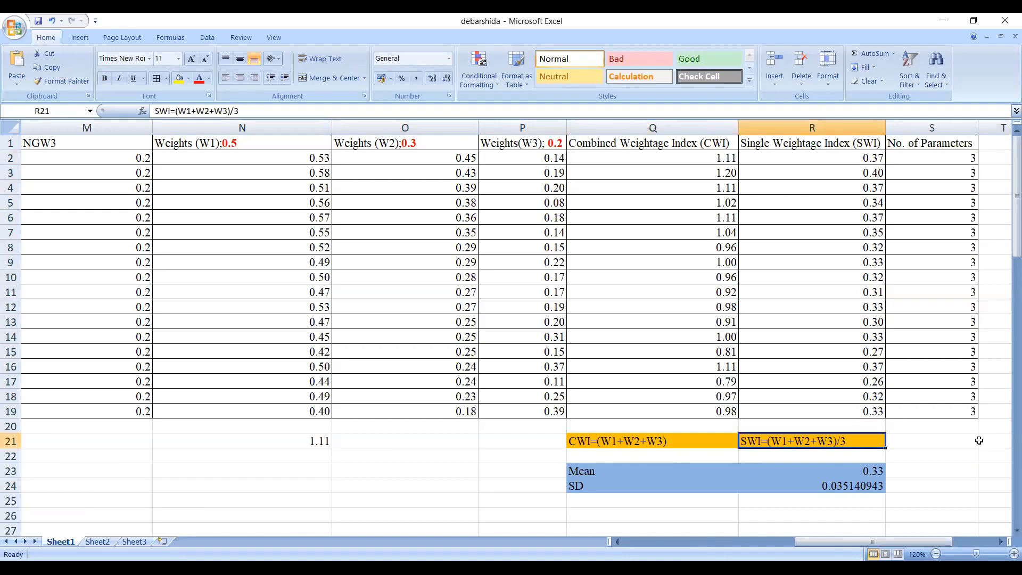
drag(774, 158, 821, 419)
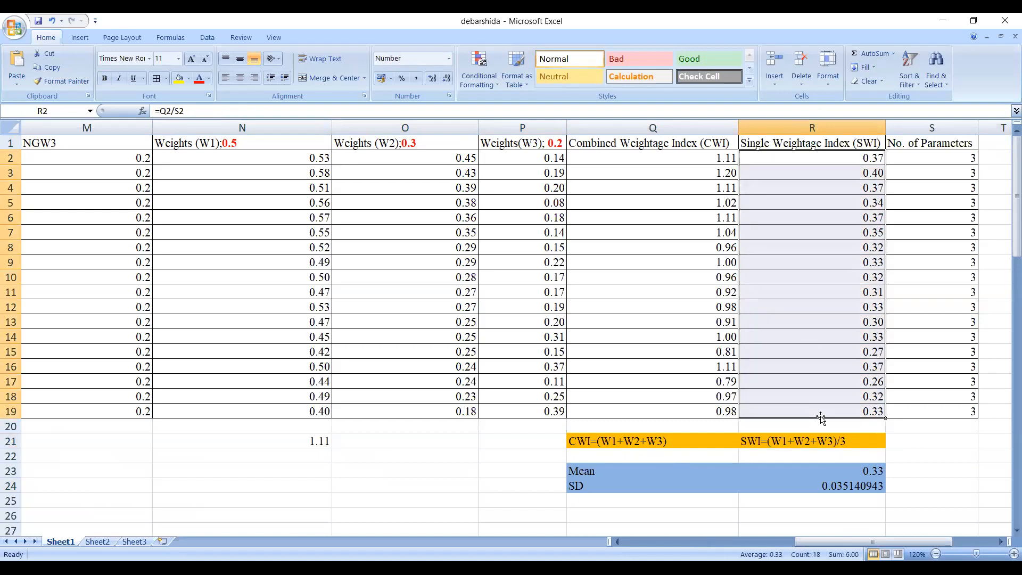
drag(927, 157, 946, 419)
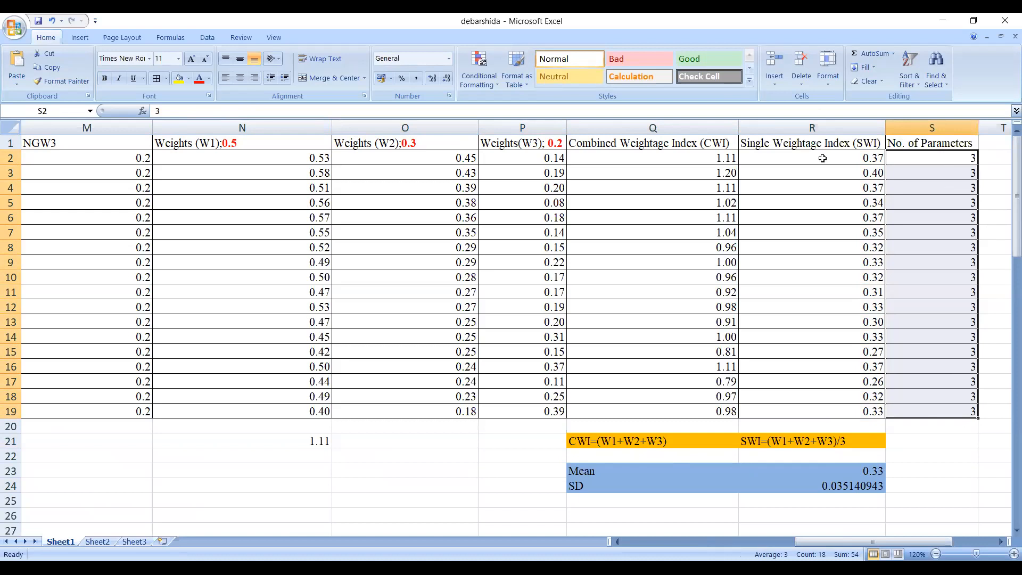
drag(773, 162, 798, 410)
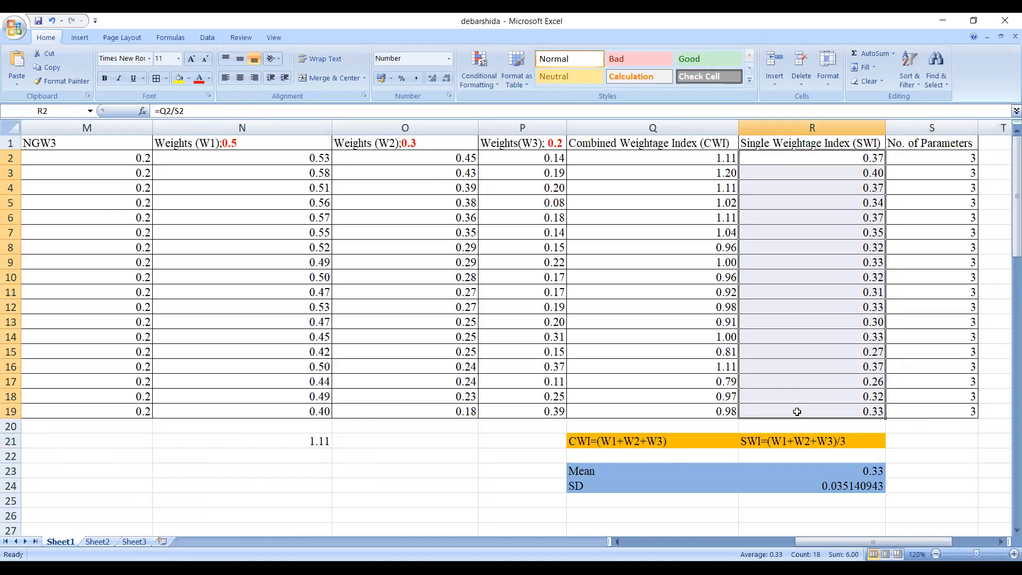
- Inspect the Mean and SD formulas in R23 and R24 that summarize the Single Weightage Index column
scroll(799, 409, down, 1)
scroll(839, 319, up, 1)
drag(581, 471, 814, 466)
drag(788, 139, 794, 416)
click(839, 474)
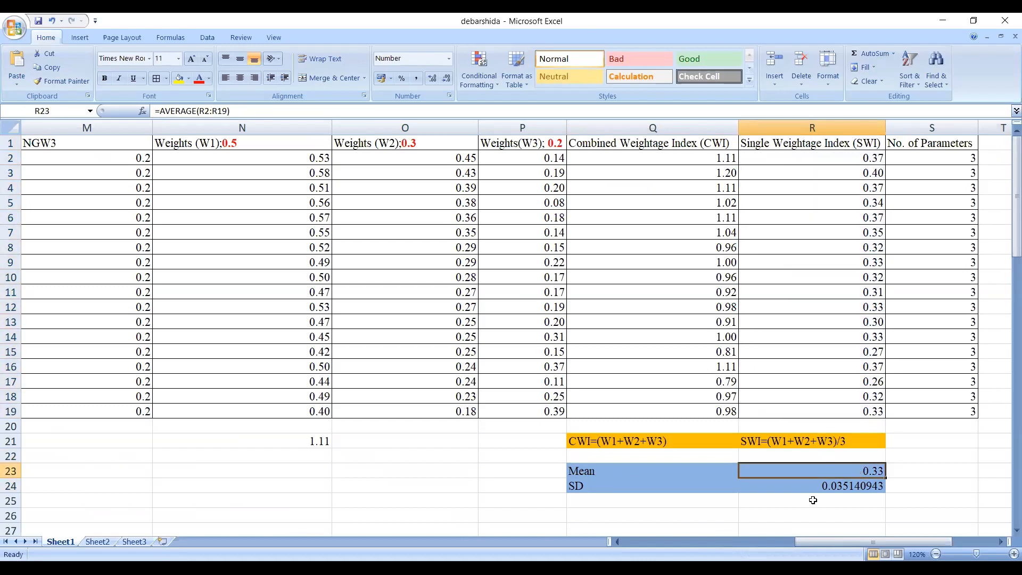
click(825, 485)
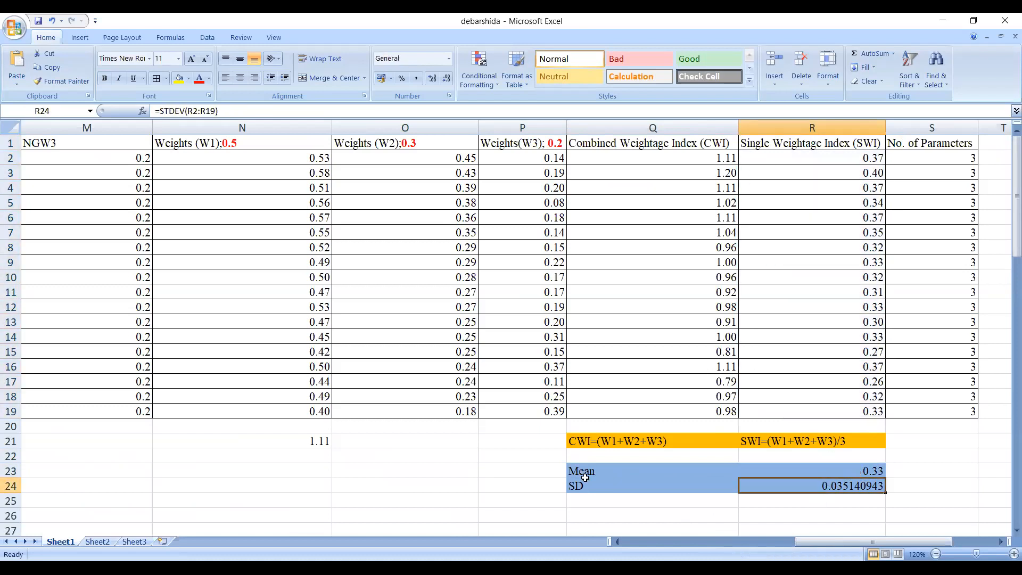
- Calculate the mean of the Single Weightage Index in O23 with =AVERAGE(R2:R19) and compare it with R23
double_click(369, 471)
text(=)
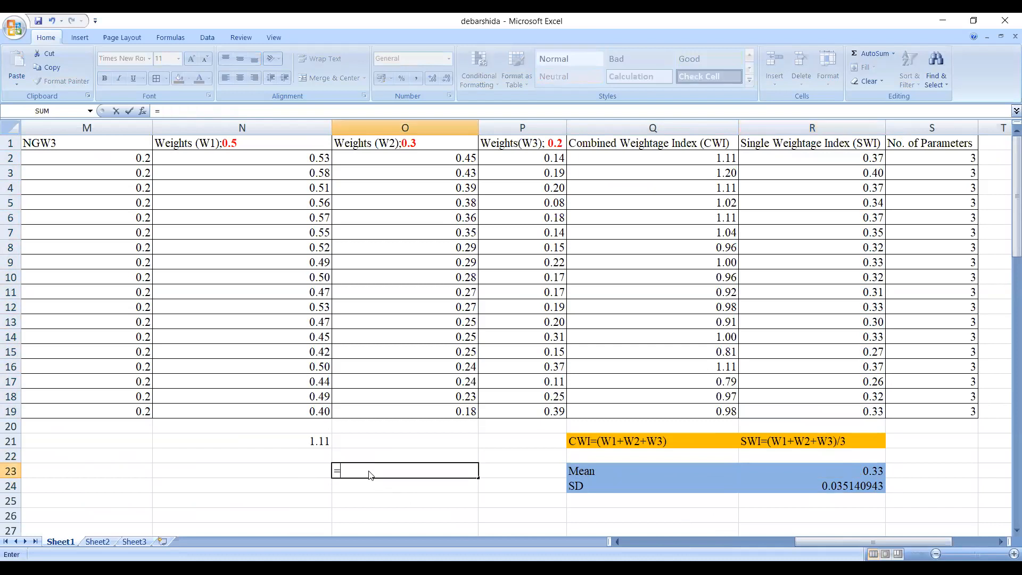
text(AVE)
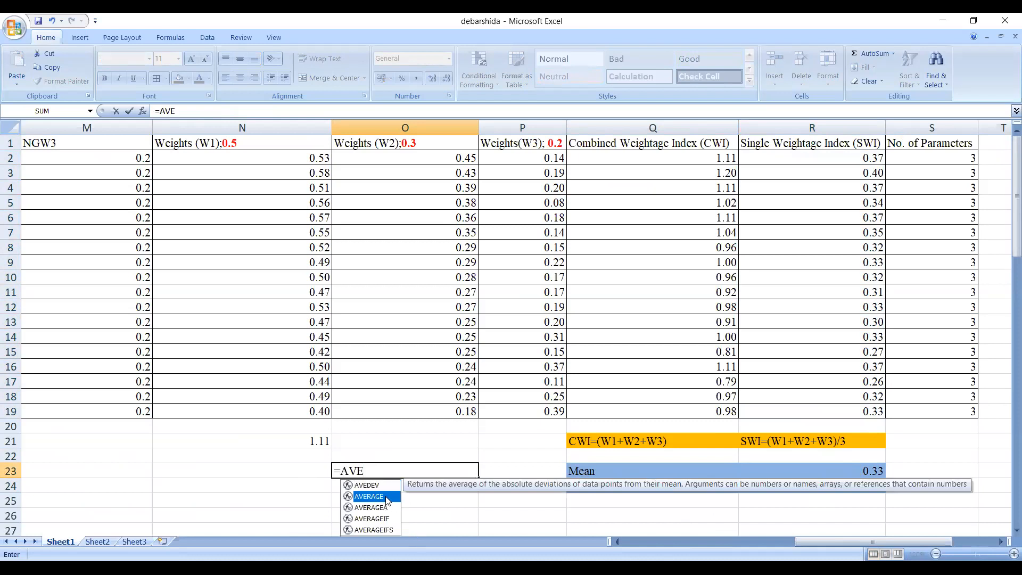
double_click(386, 498)
click(803, 158)
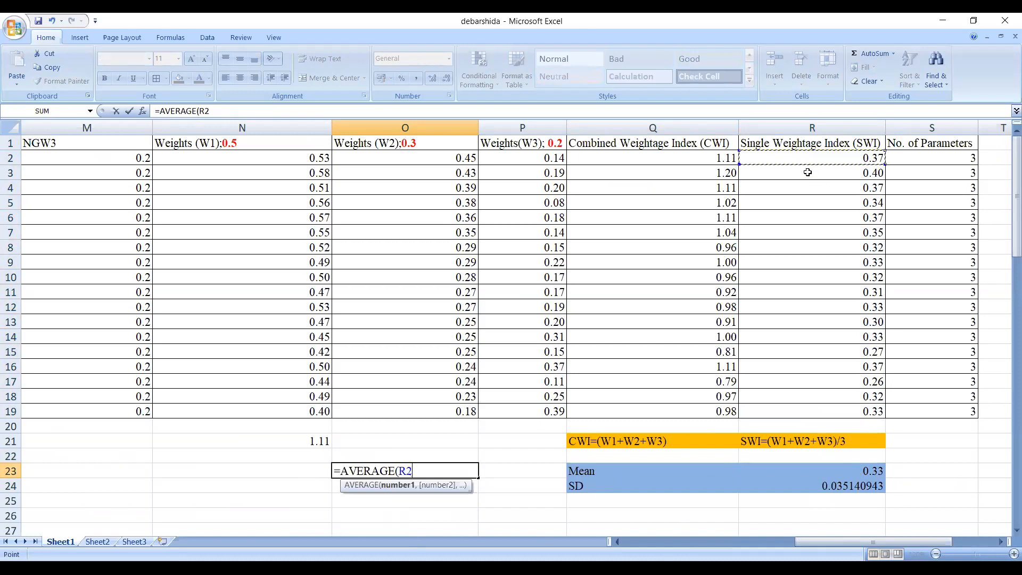
drag(807, 172, 825, 413)
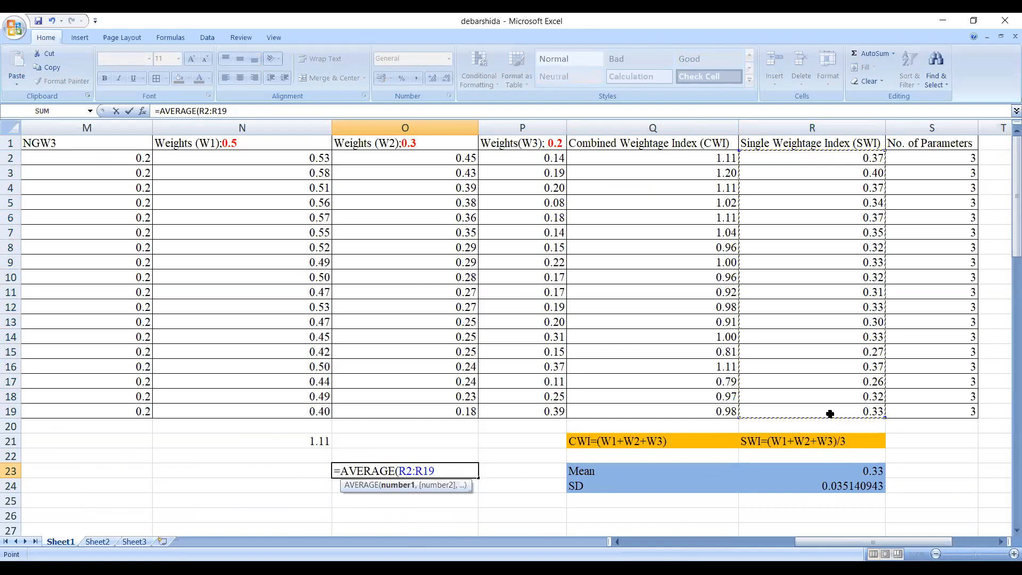
text())
key(Return)
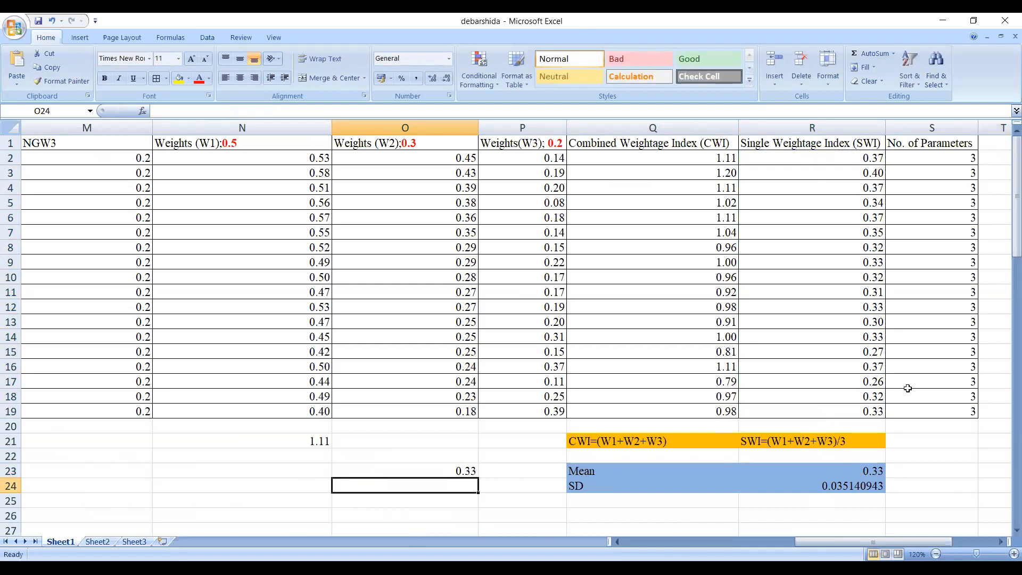
click(849, 466)
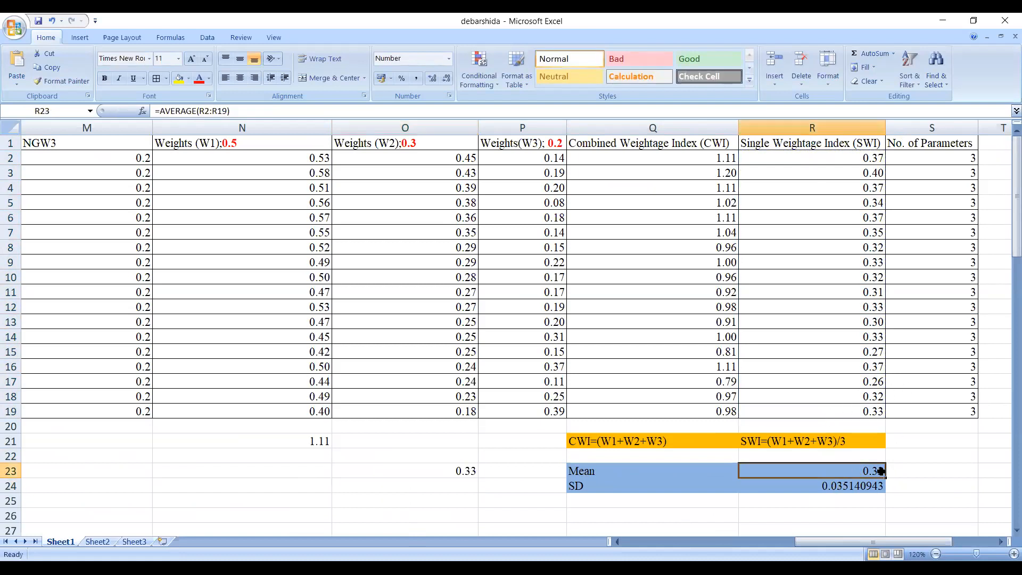
- Calculate the standard deviation of the Single Weightage Index in O24 with =STDEV(R2:R19) and compare it with R24
click(450, 488)
text(=)
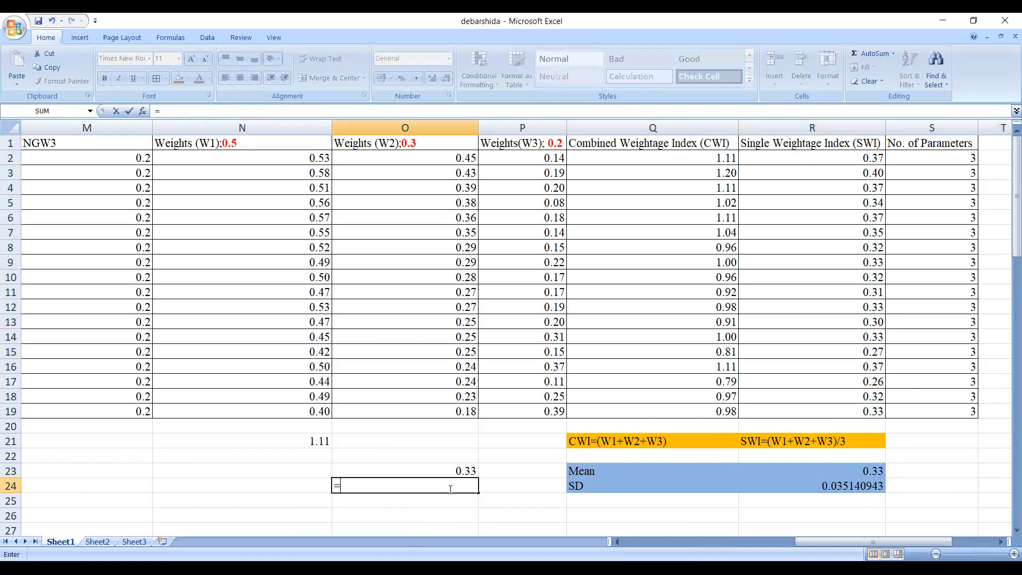
text(ST)
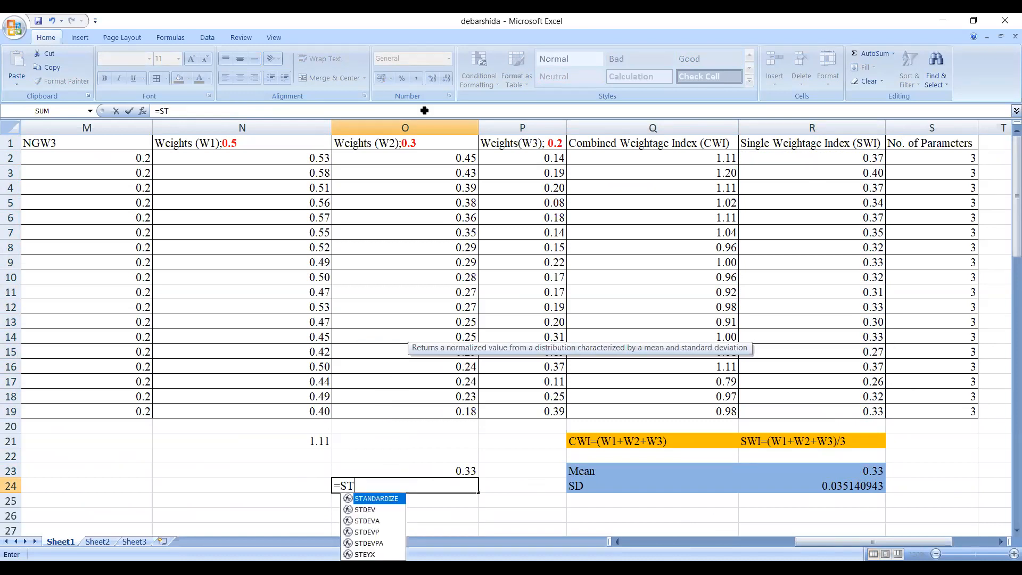
click(379, 511)
double_click(379, 511)
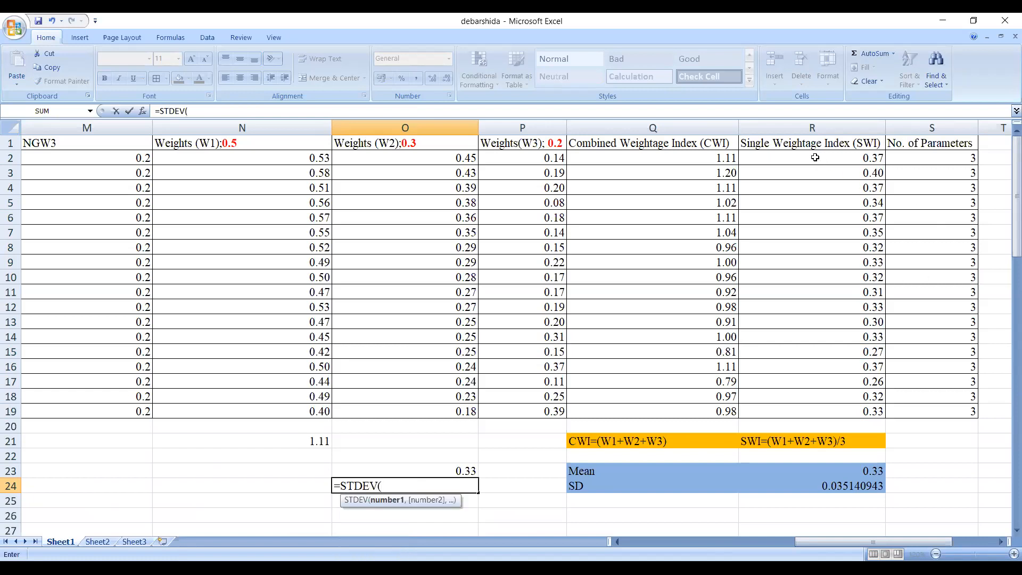
drag(815, 157, 804, 411)
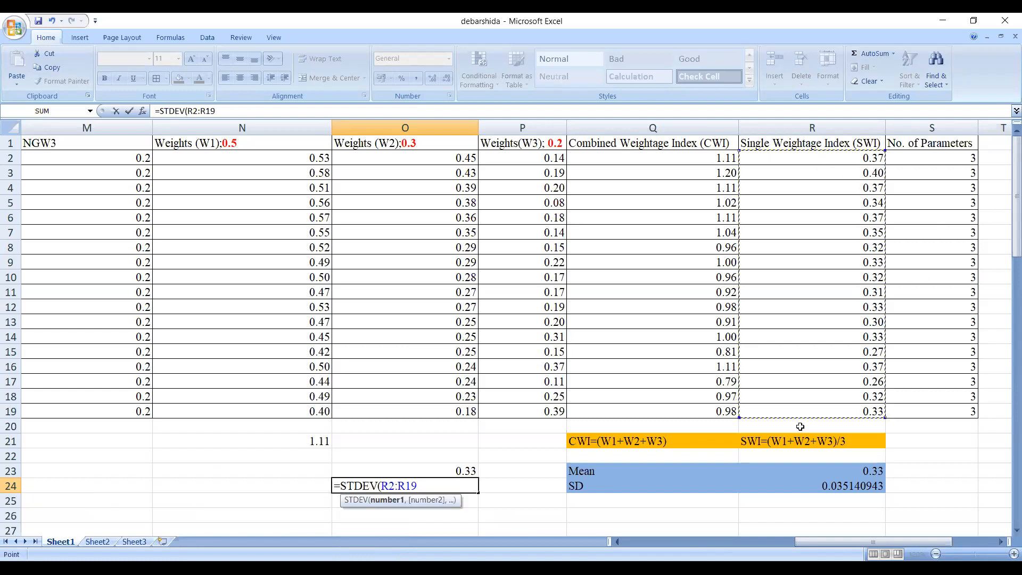
text())
key(Return)
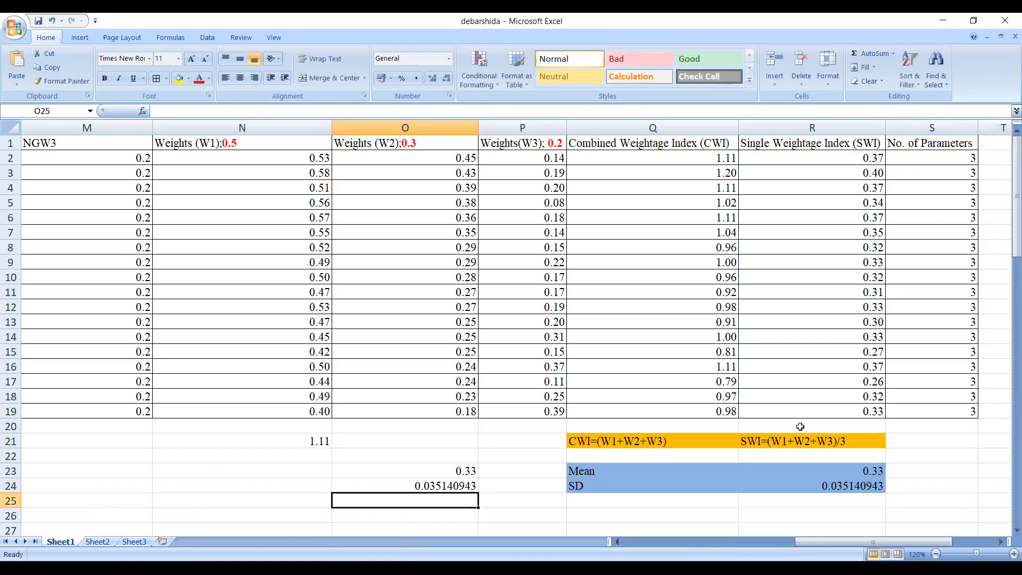
drag(423, 469, 423, 485)
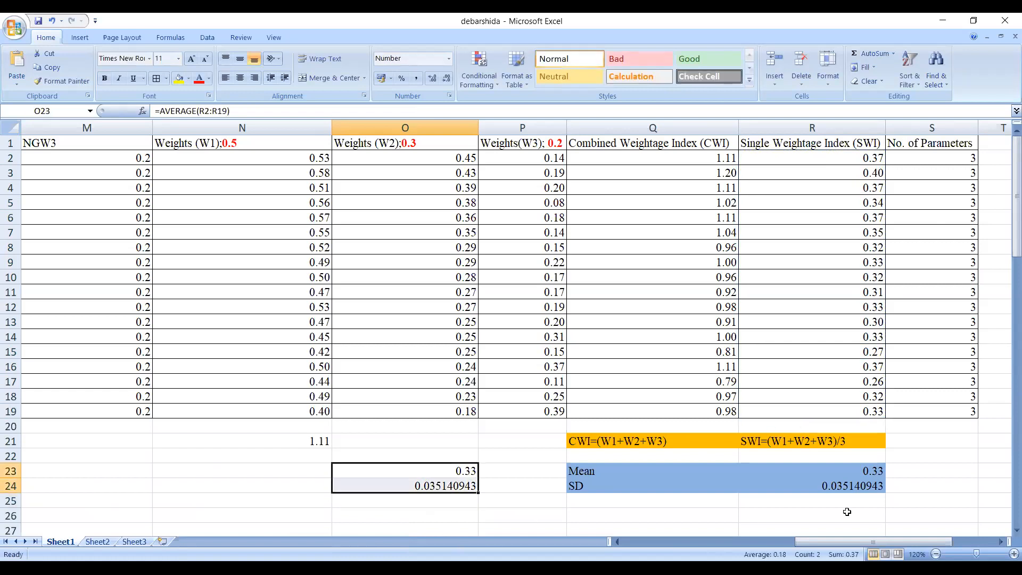
click(852, 485)
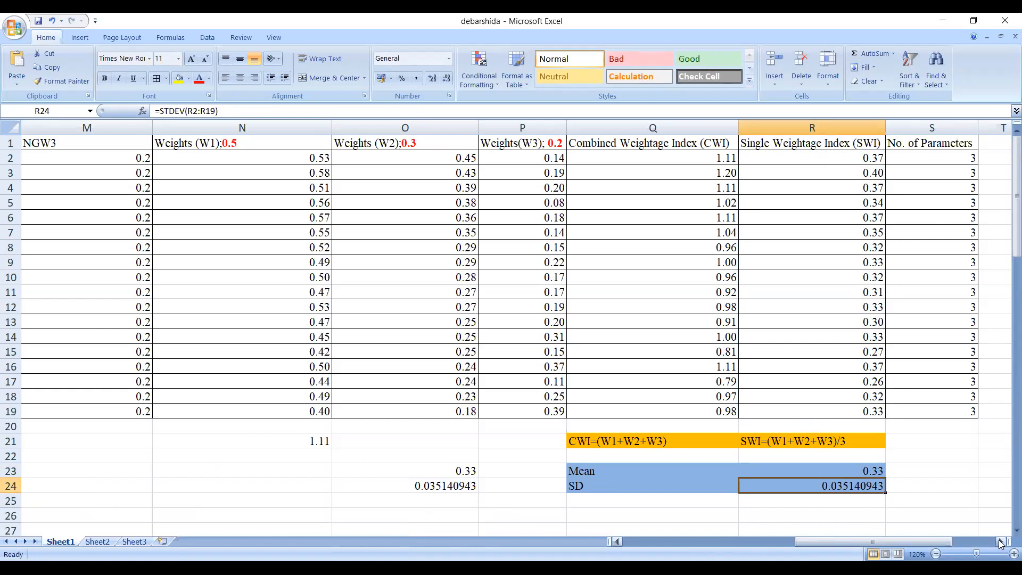
- Compare the Single Weightage Index values in R2:R19 with the X values in V2:V19 and review X bar in W2:W19
click(1000, 542)
click(1000, 541)
click(1000, 542)
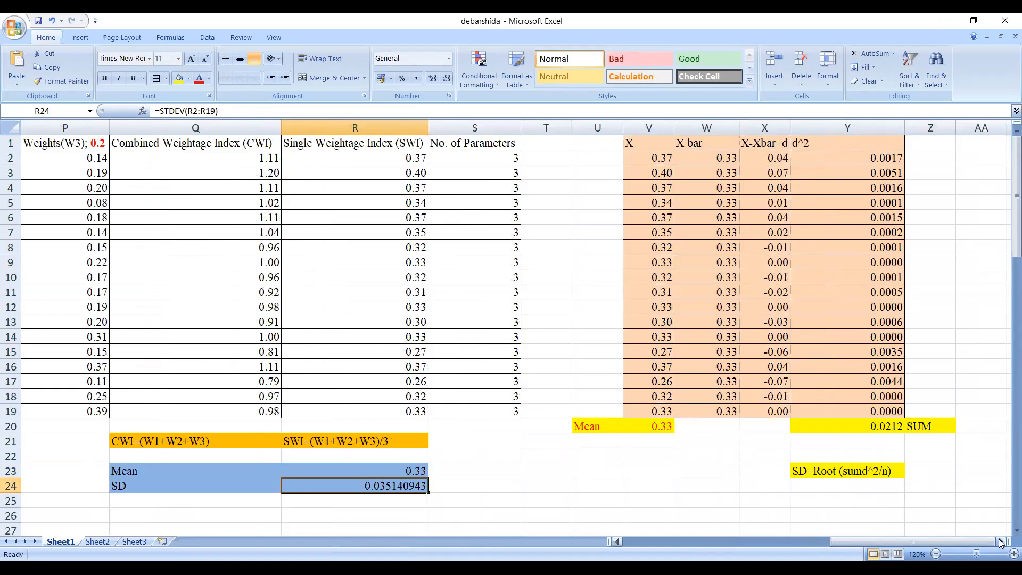
drag(326, 153, 358, 409)
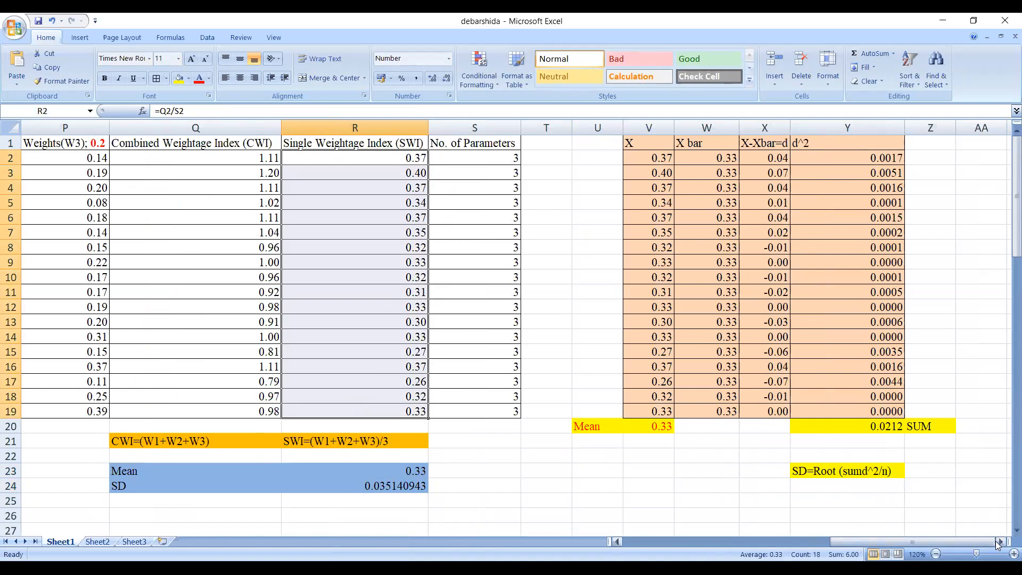
click(1000, 541)
click(1000, 541)
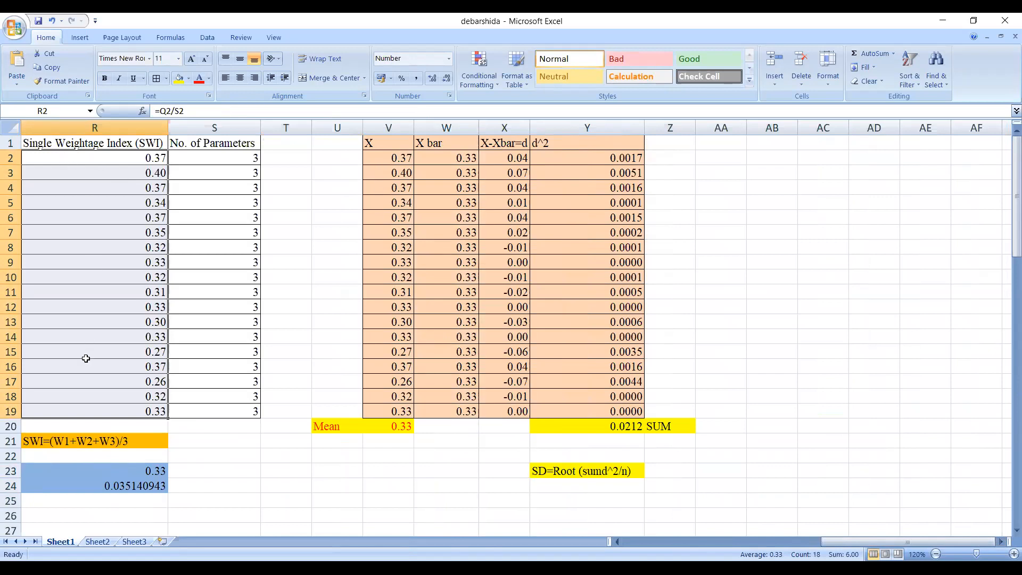
drag(387, 159, 383, 388)
drag(383, 413, 383, 413)
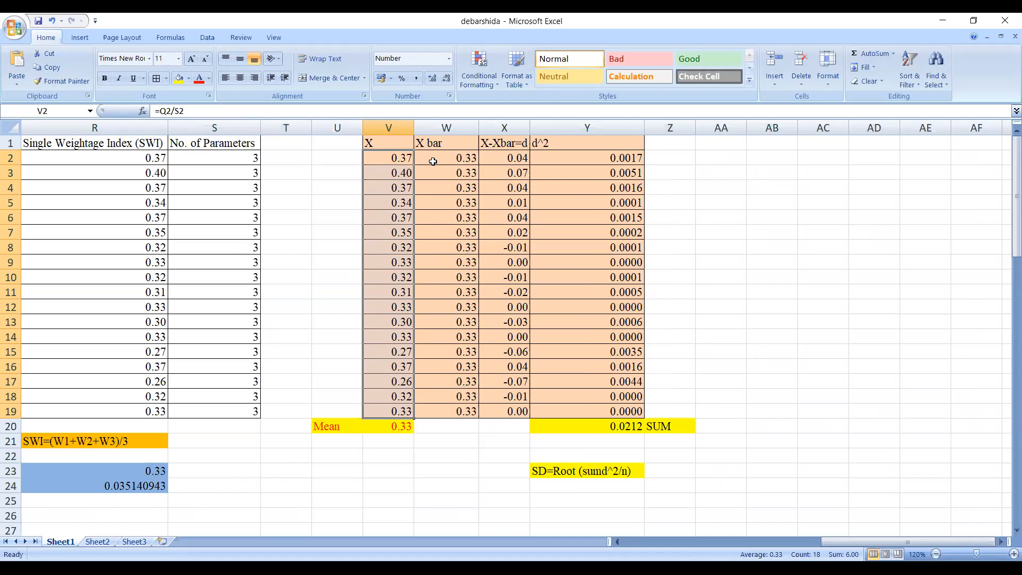
drag(432, 159, 425, 408)
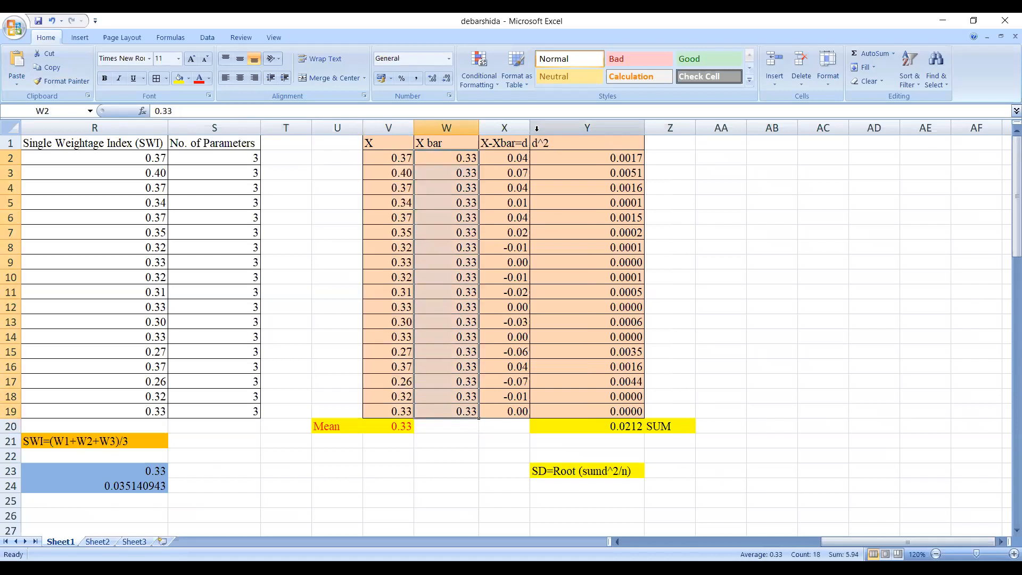
- Widen column X to fit its X-Xbar=d header and check the deviation formula =V2-W2 and the values in X2:X19
drag(530, 128, 552, 127)
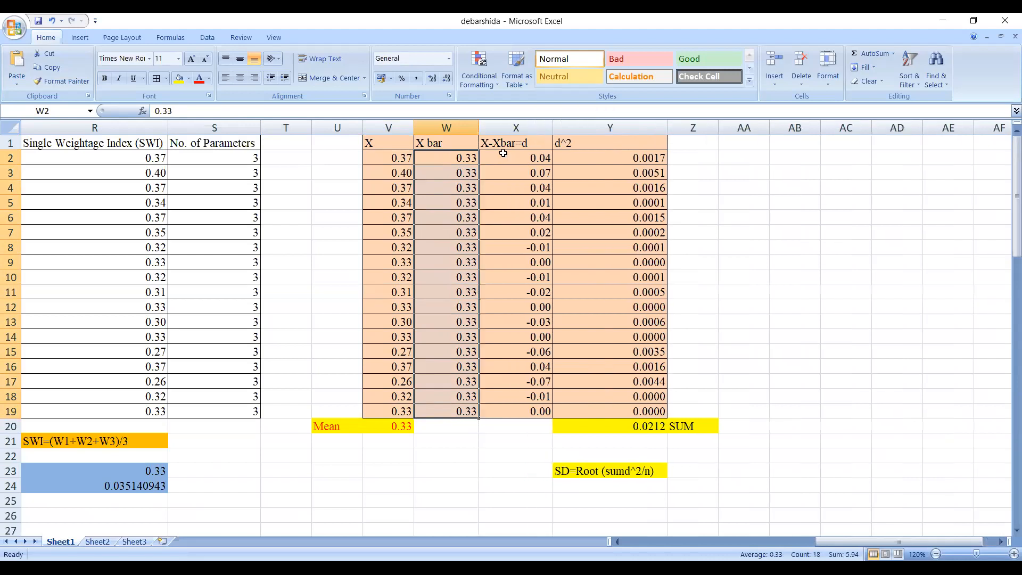
click(378, 159)
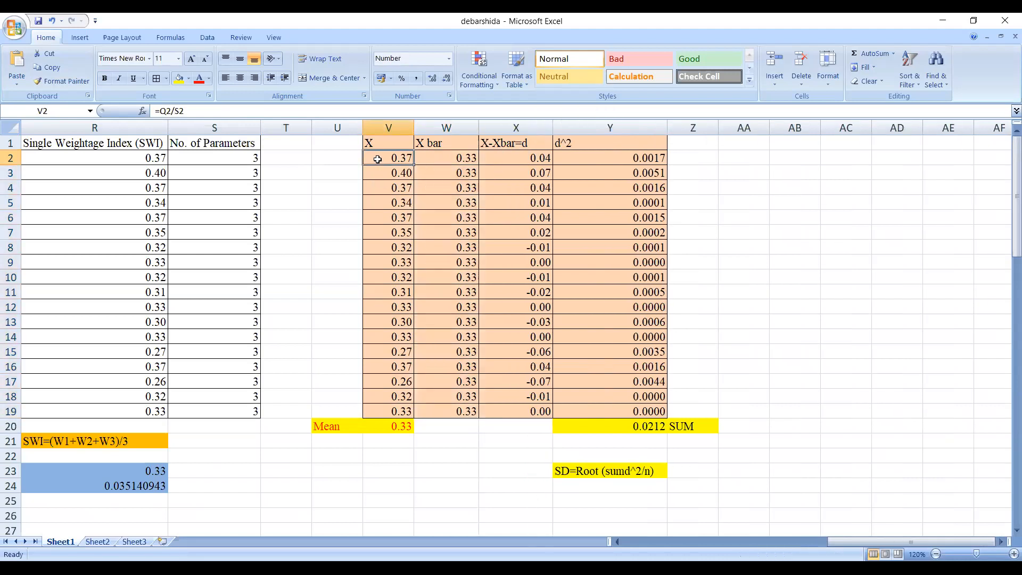
click(454, 158)
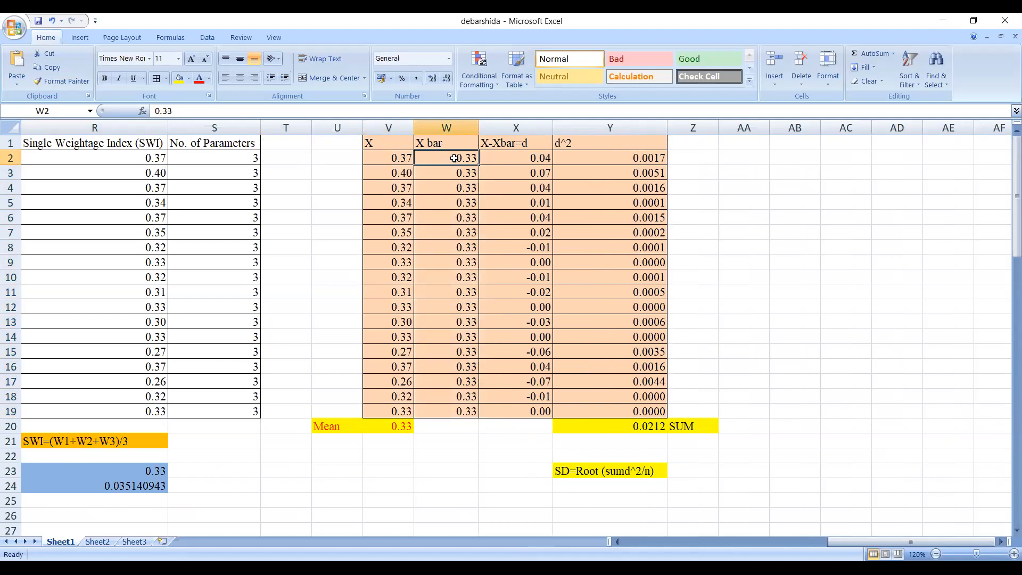
click(486, 157)
click(201, 111)
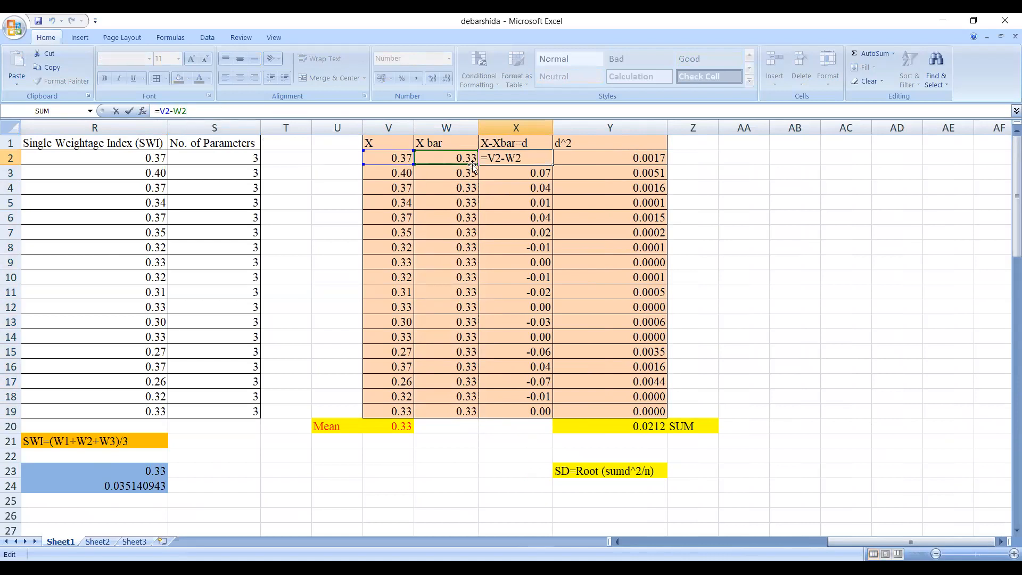
click(802, 216)
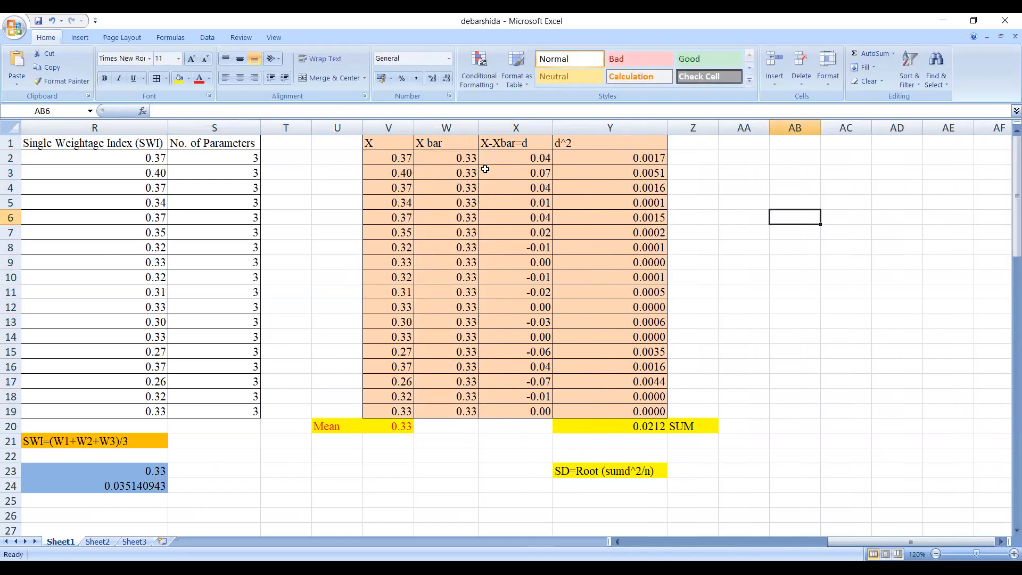
click(504, 162)
drag(504, 165, 531, 411)
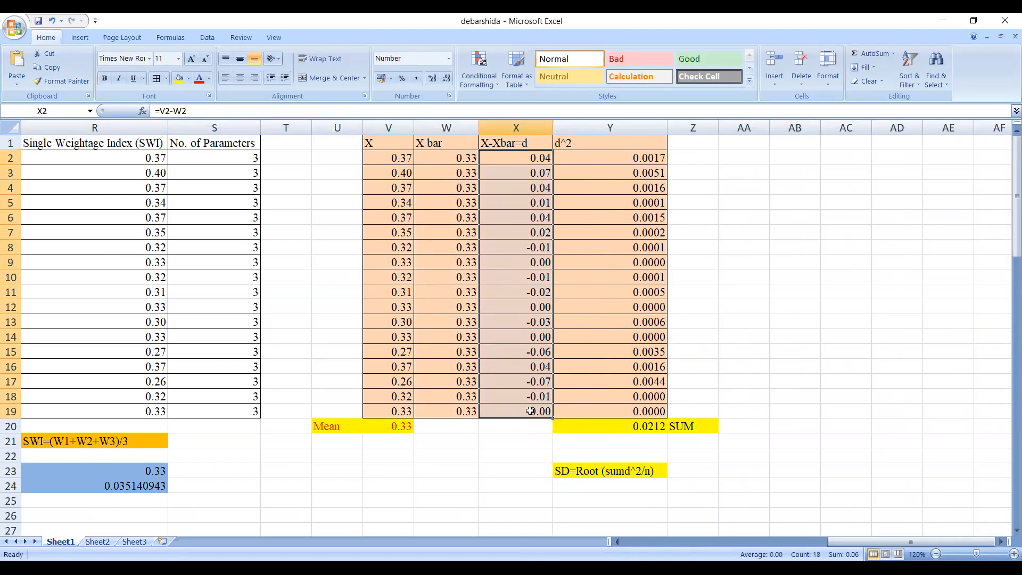
- Examine the squared-deviation formula =X2^2 behind the first d^2 value in Y2
click(569, 155)
click(194, 114)
drag(193, 113, 154, 111)
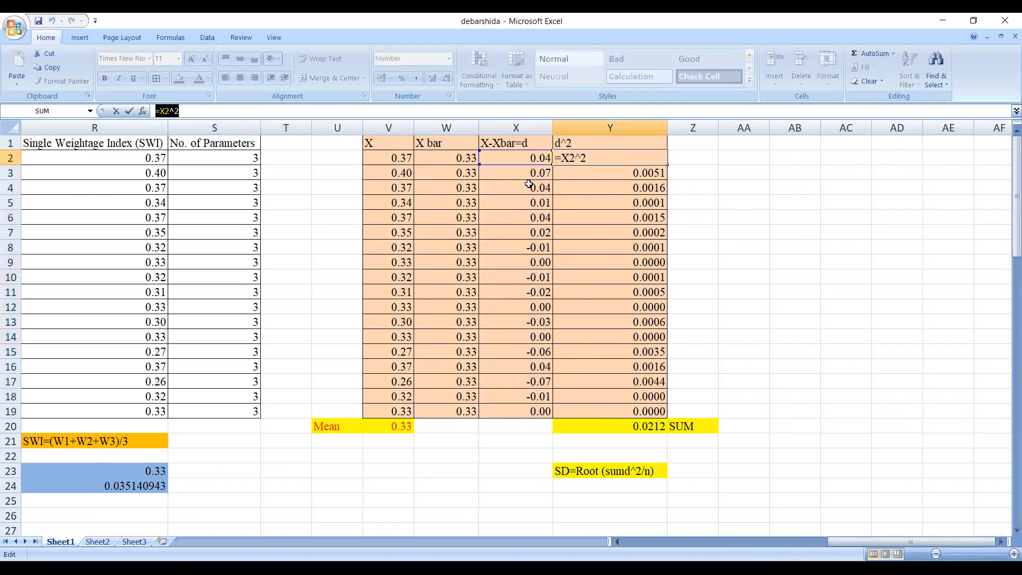
text(=)
click(530, 160)
click(711, 173)
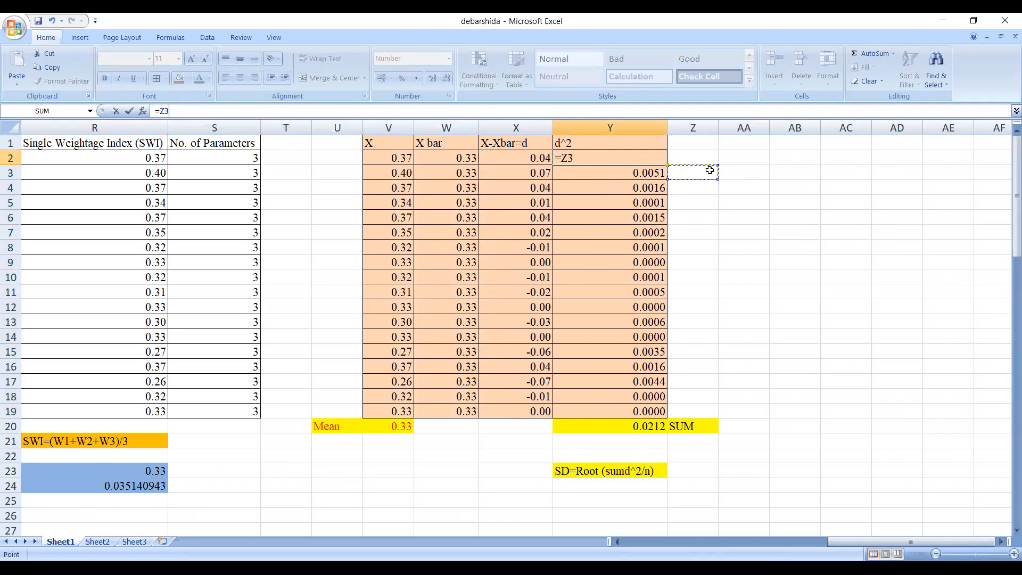
key(ctrl+z)
key(ctrl+y)
click(713, 198)
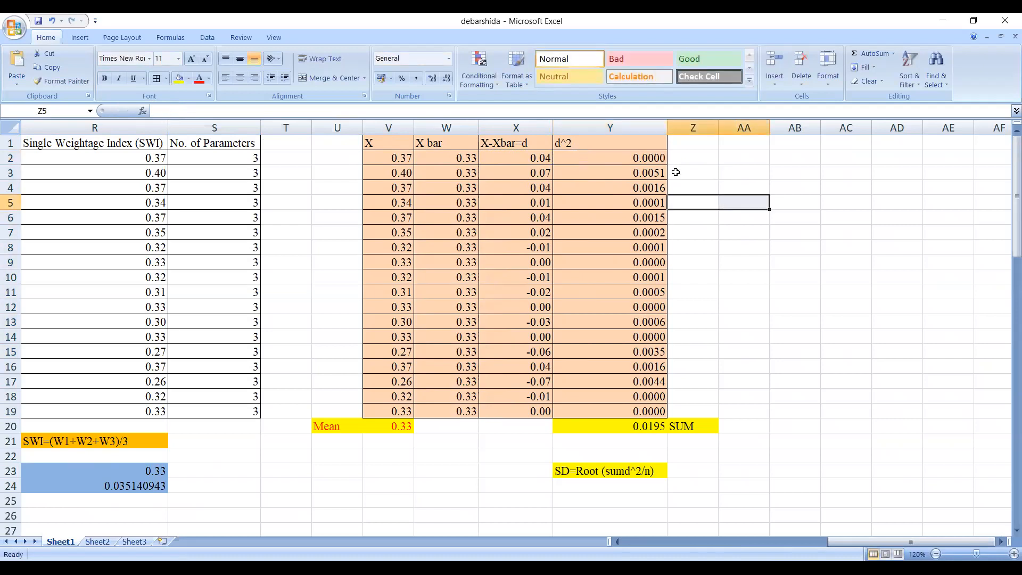
key(ctrl+z)
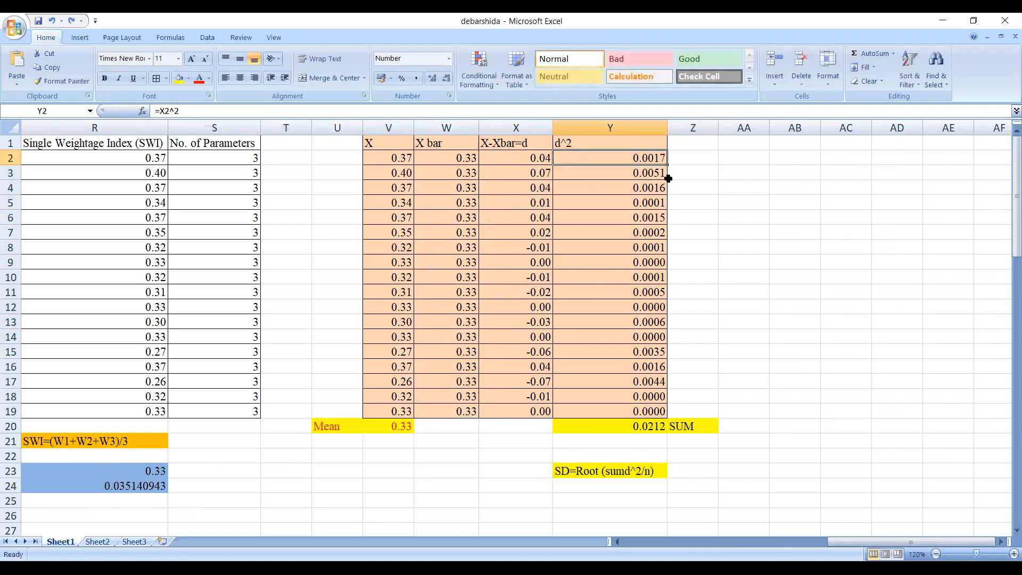
- Check the squared-deviation formulas in Y2:Y6 and the total formula =SUM(Y2:Y19) in Y20
click(698, 175)
click(598, 158)
click(589, 167)
click(587, 187)
click(590, 214)
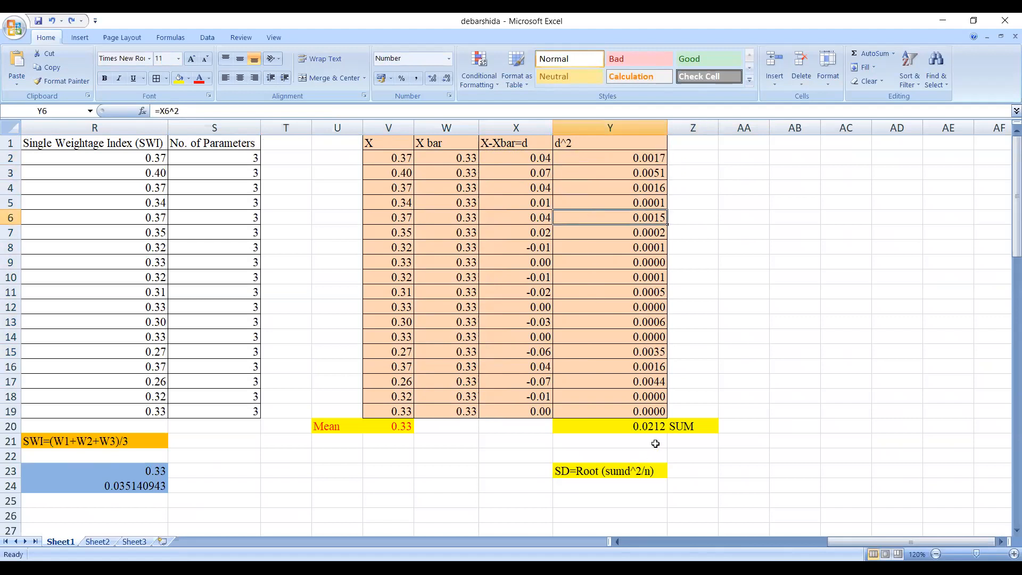
click(650, 428)
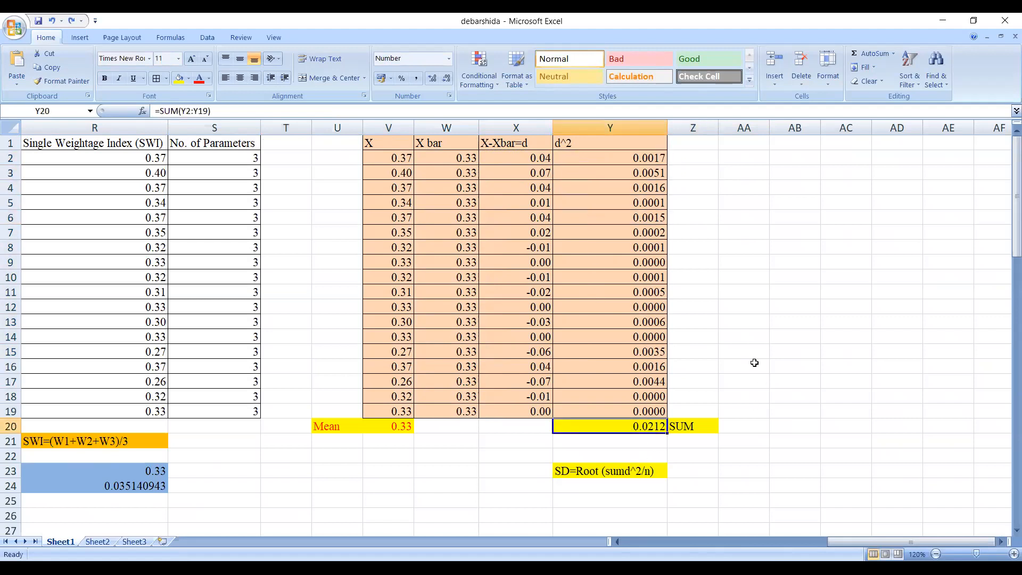
- Calculate the sum of the d^2 values in AA15 with =SUM(Y2:Y19)
click(741, 351)
text(=)
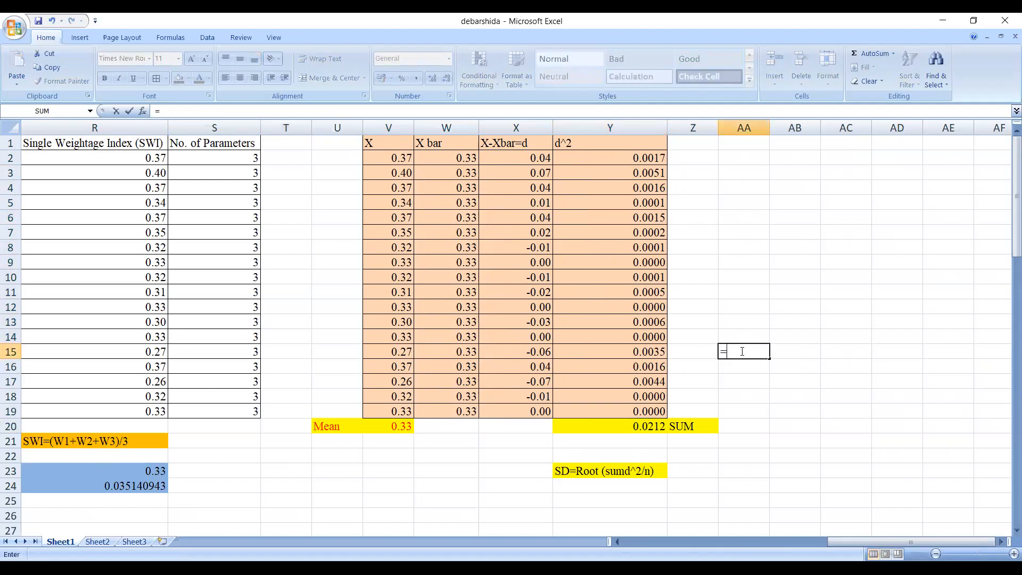
text(SUM)
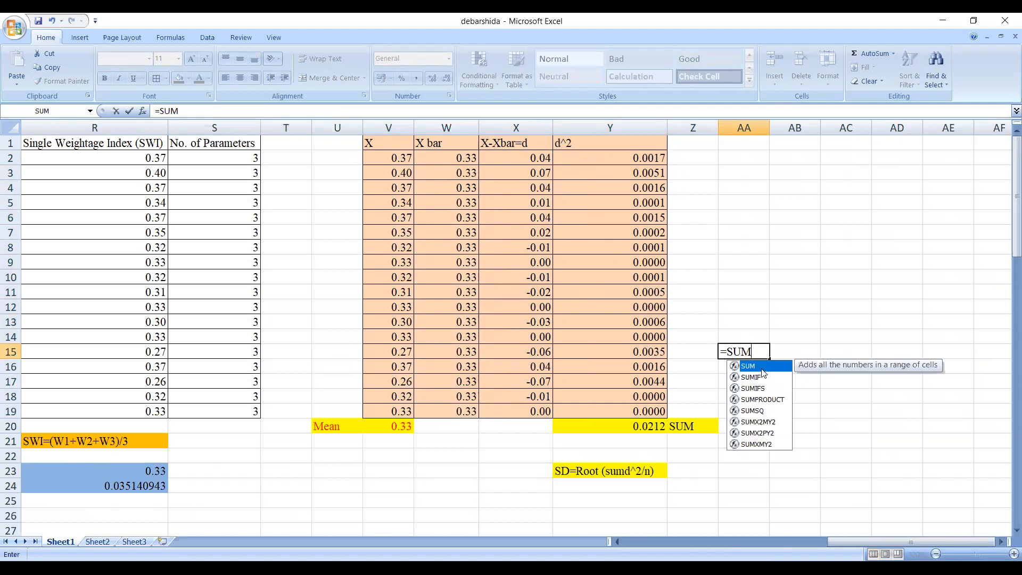
text(()
drag(587, 159, 661, 407)
text())
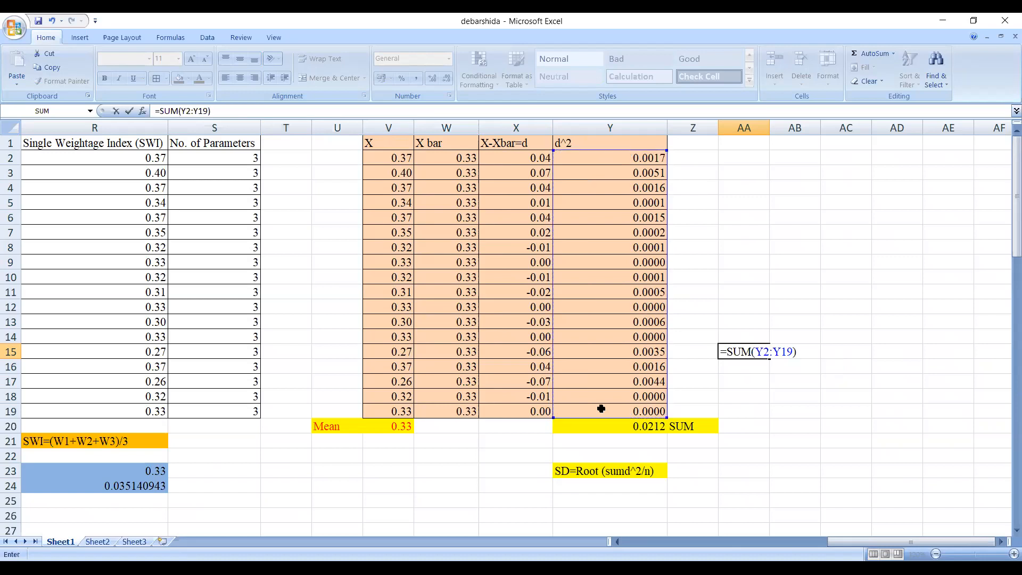
key(Return)
click(741, 353)
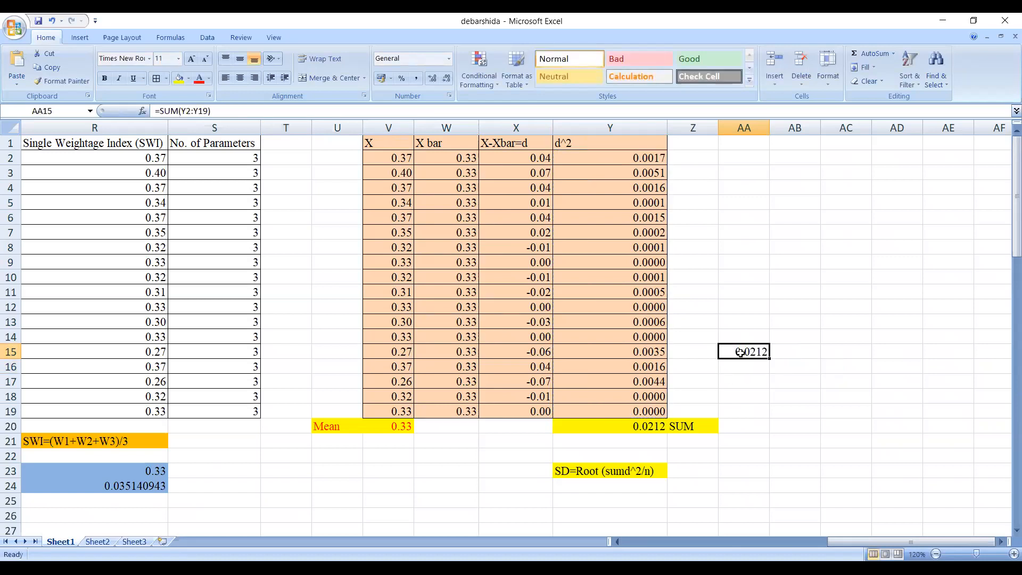
- Review the d^2 values, their sum in Y20 and the SD=Root (sumd^2/n) note in Y23 against the STDEV formula in R24
scroll(672, 394, down, 2)
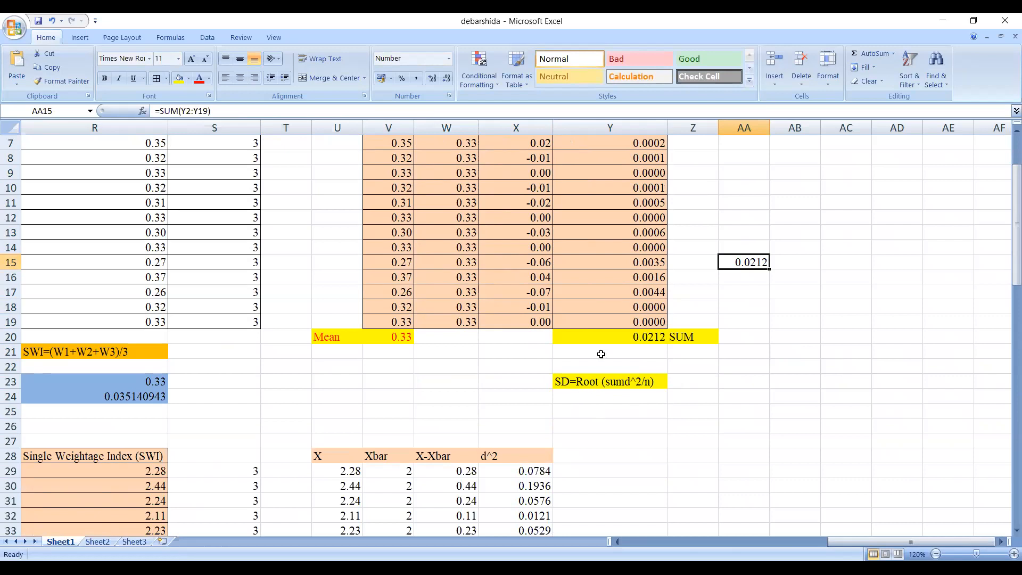
scroll(612, 301, up, 2)
drag(591, 154, 610, 399)
click(630, 424)
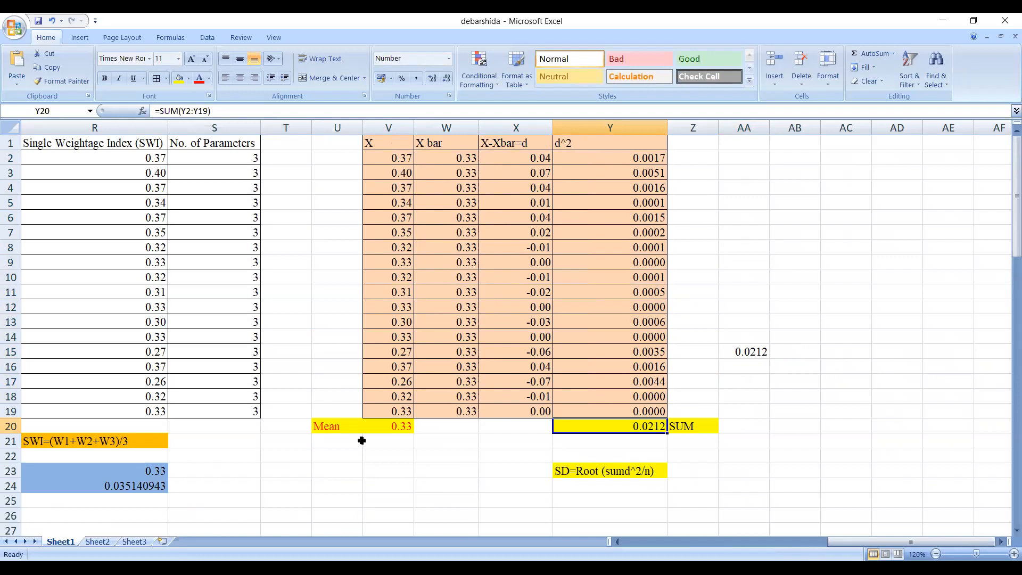
click(586, 471)
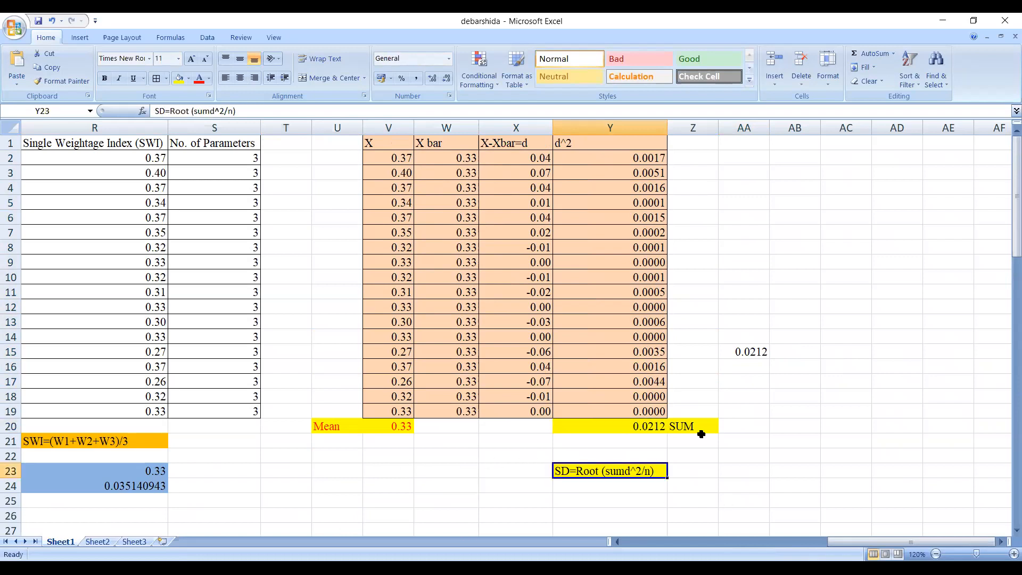
scroll(700, 434, down, 1)
scroll(696, 433, down, 2)
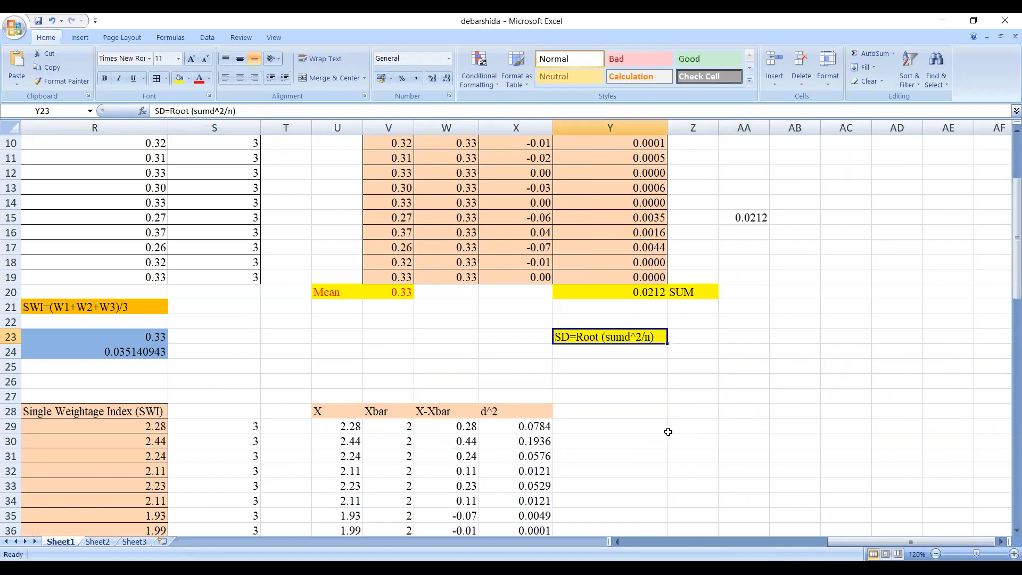
click(158, 353)
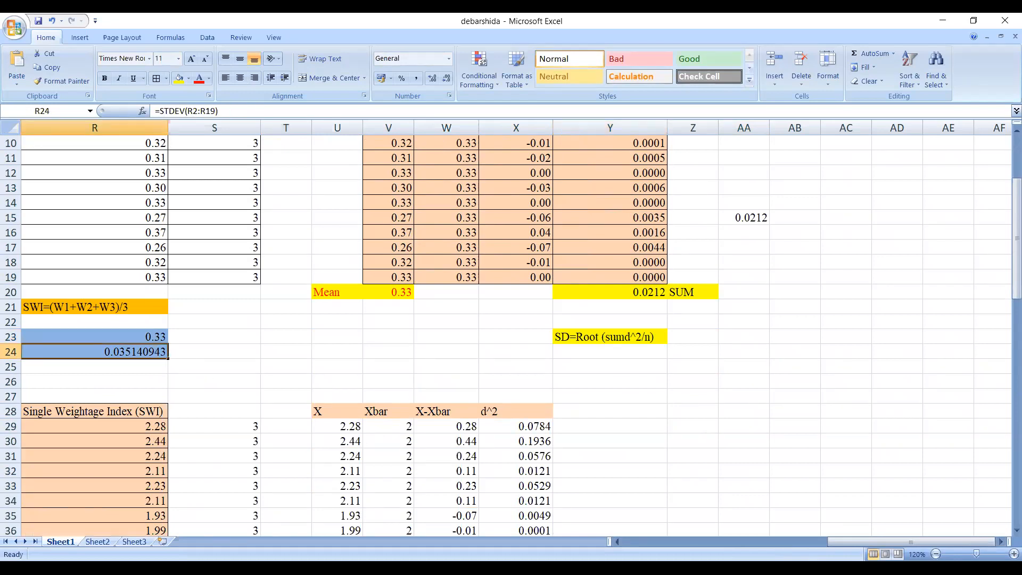
drag(915, 541, 885, 552)
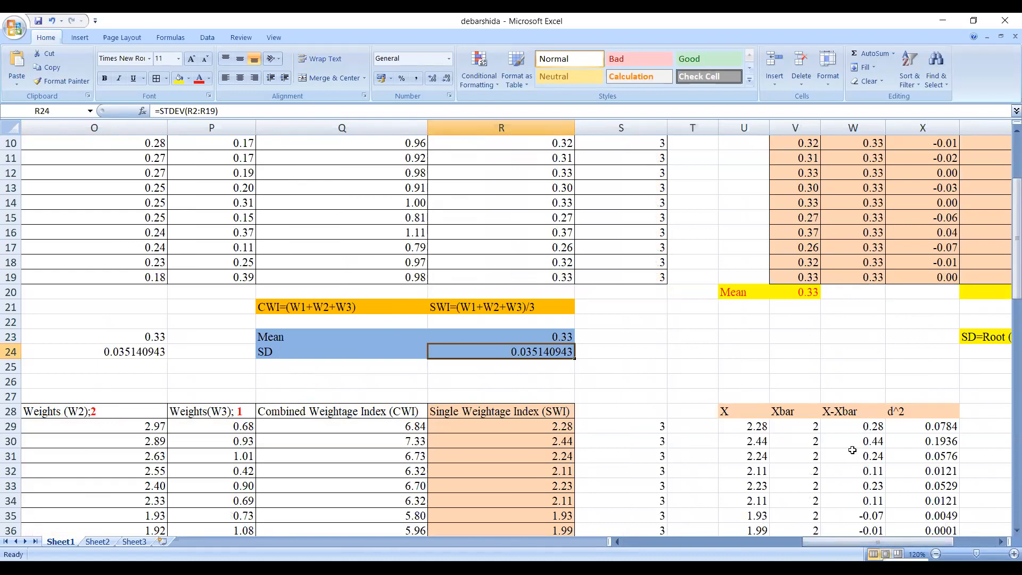
scroll(714, 337, up, 3)
drag(819, 540, 621, 546)
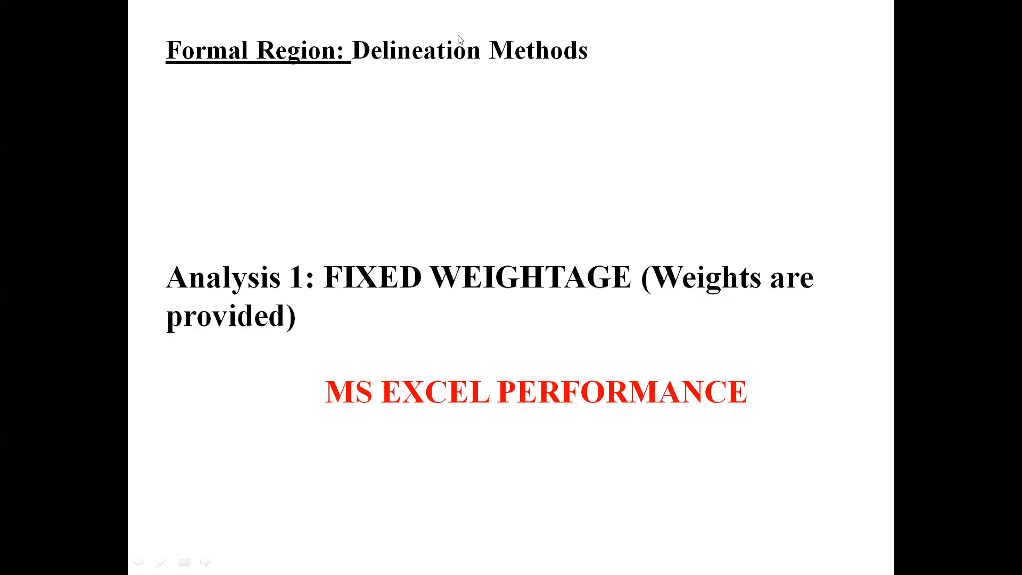
click(901, 215)
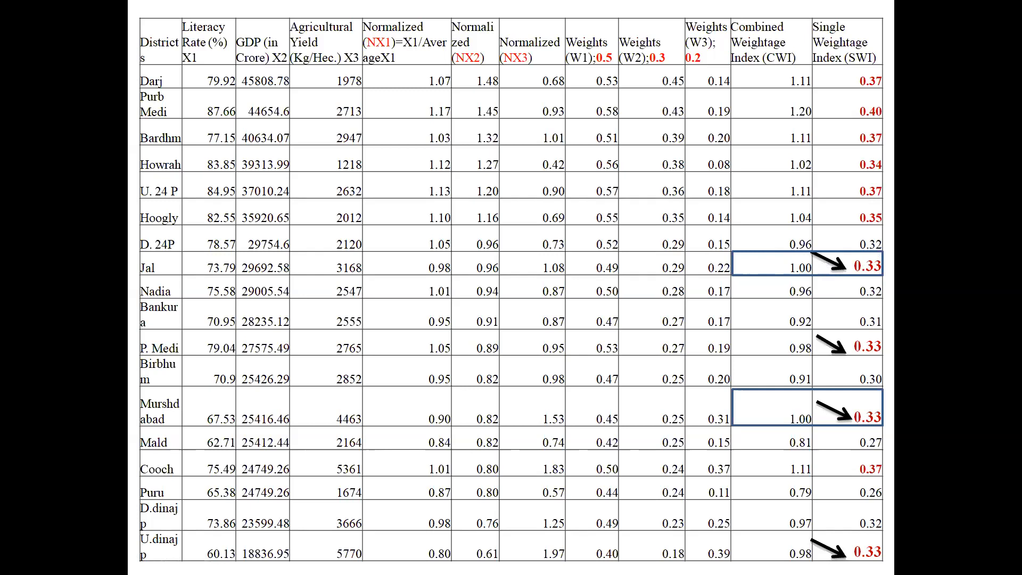
click(883, 272)
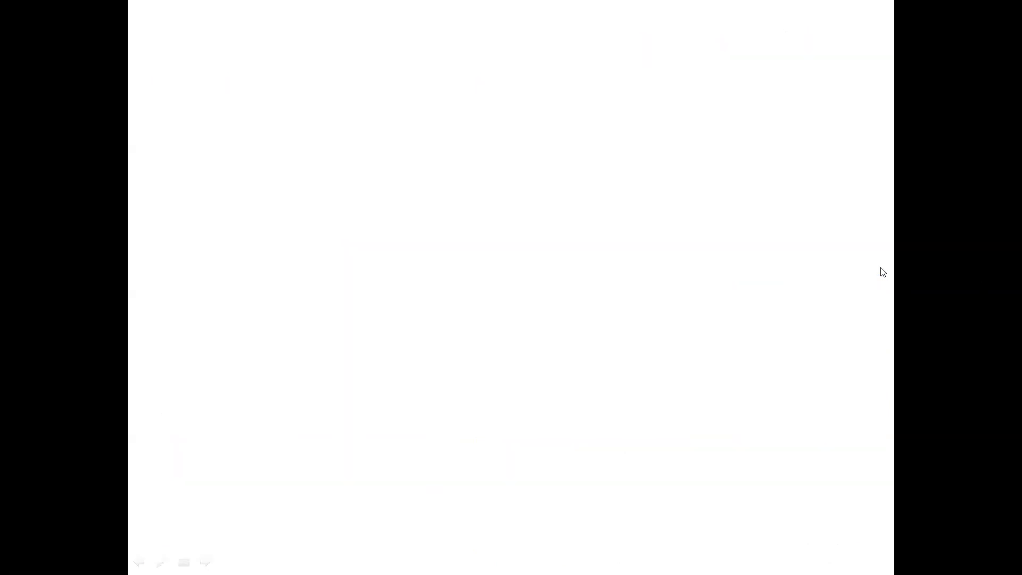
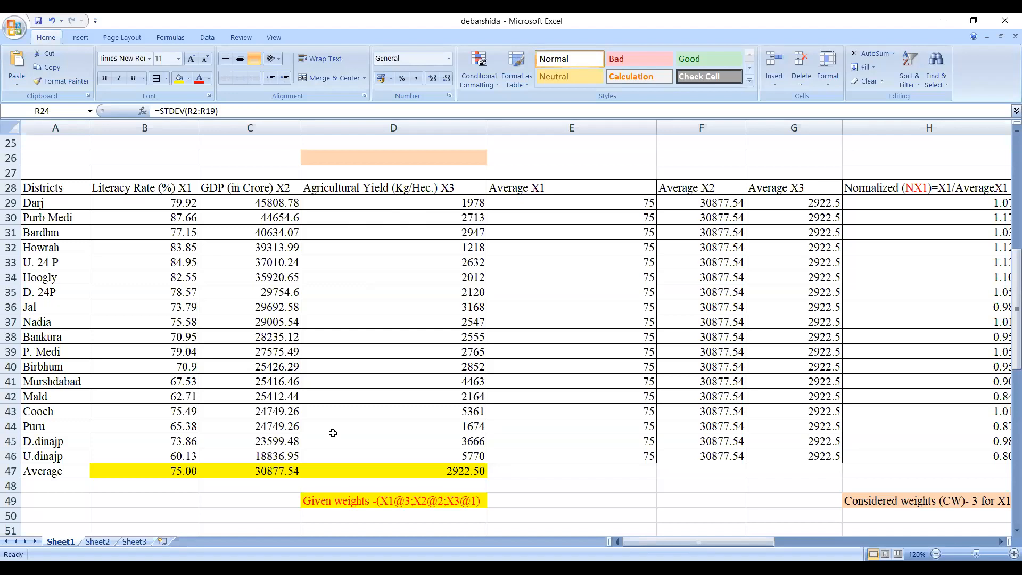
- In the second district table, review the X1, X2 and X3 values in rows 29 to 46 and their AVERAGE formulas in B47:D47
drag(149, 203, 121, 454)
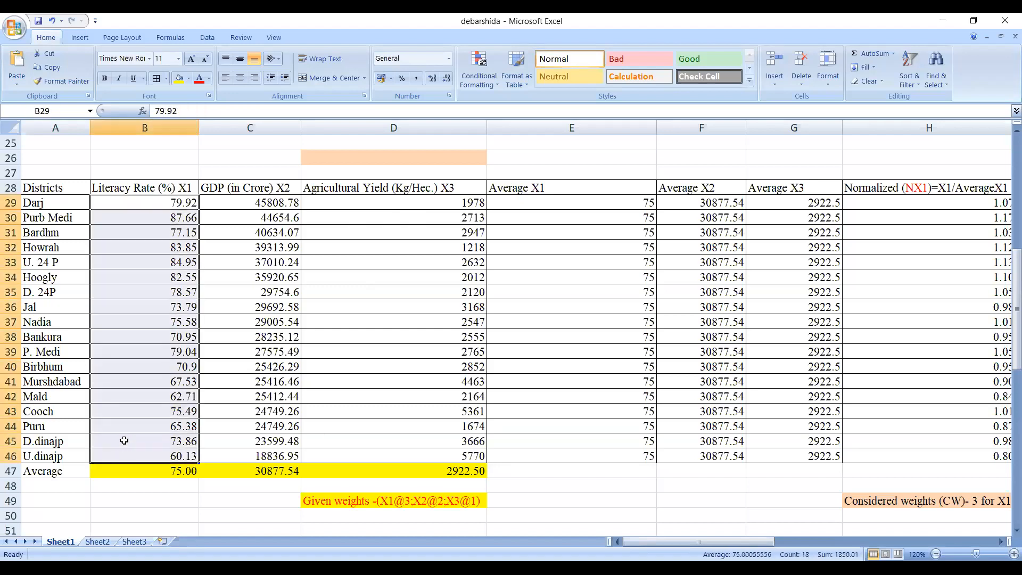
click(171, 473)
drag(242, 202, 256, 453)
click(257, 471)
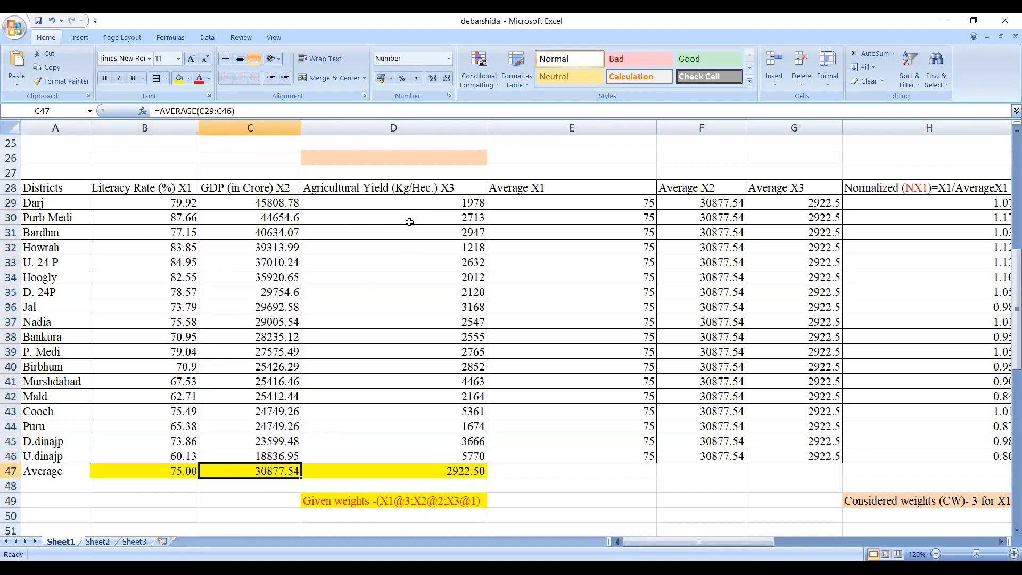
drag(401, 201, 410, 454)
click(417, 471)
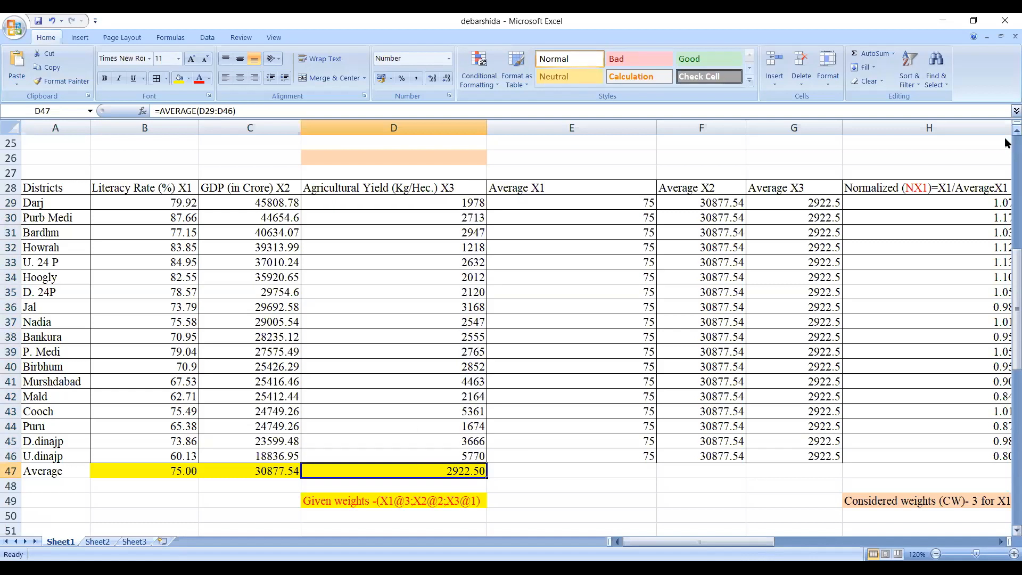
- Relate the given weights in D49 (X1@3;X2@2;X3@1) to the agricultural yield, GDP and literacy rate columns
scroll(452, 475, down, 1)
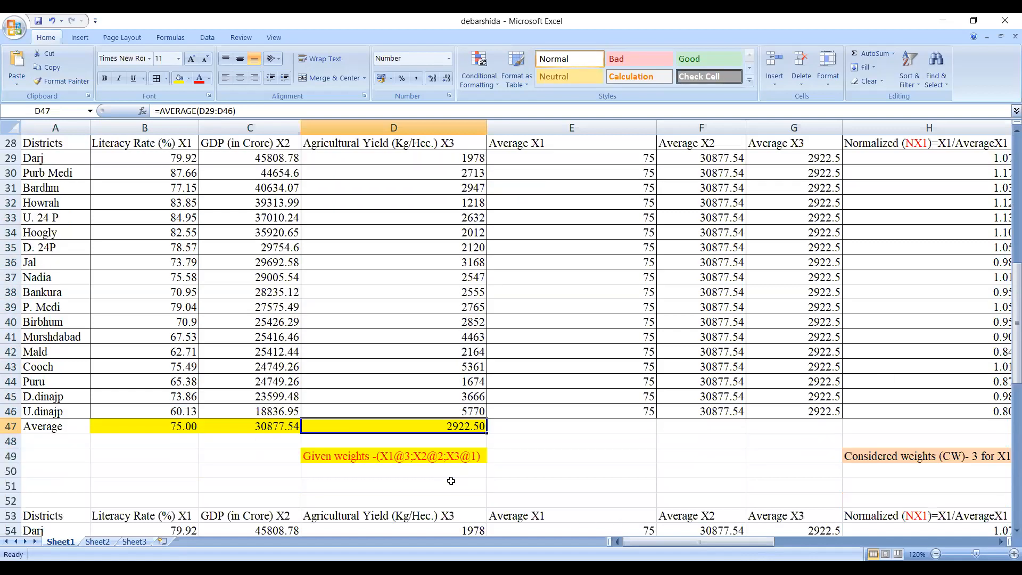
click(308, 457)
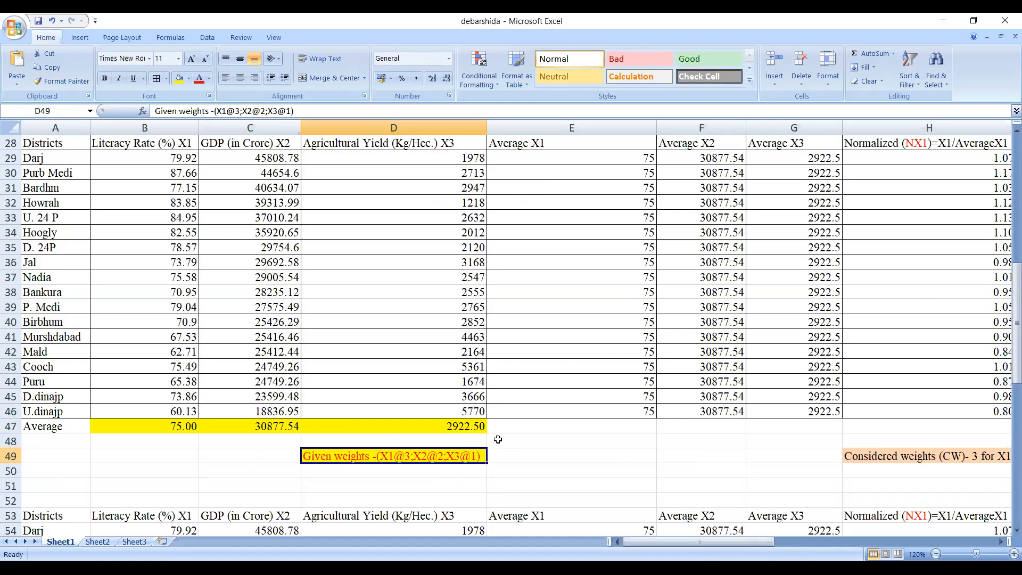
scroll(540, 456, up, 1)
scroll(540, 456, down, 1)
drag(364, 142, 402, 414)
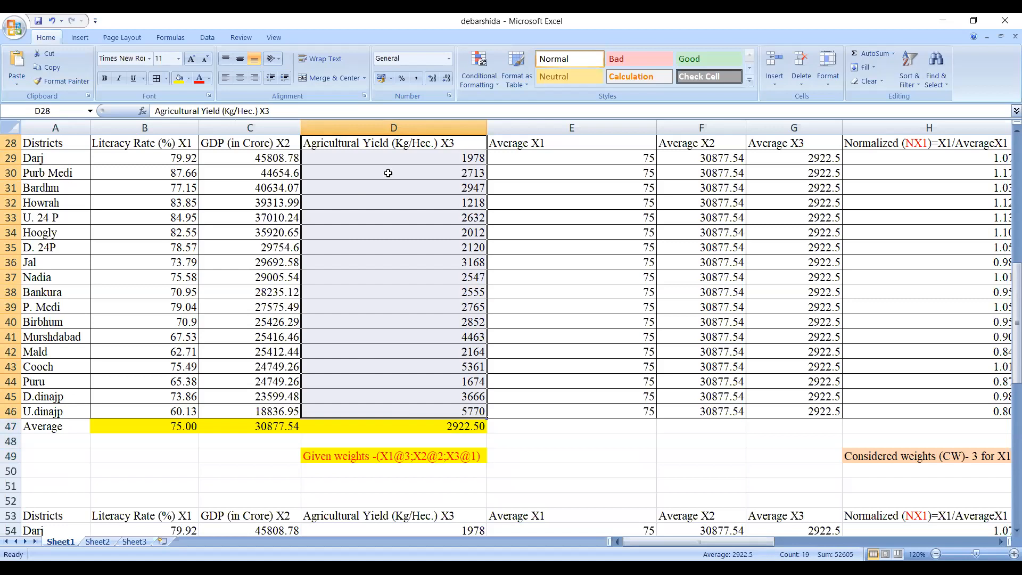
drag(212, 144, 260, 413)
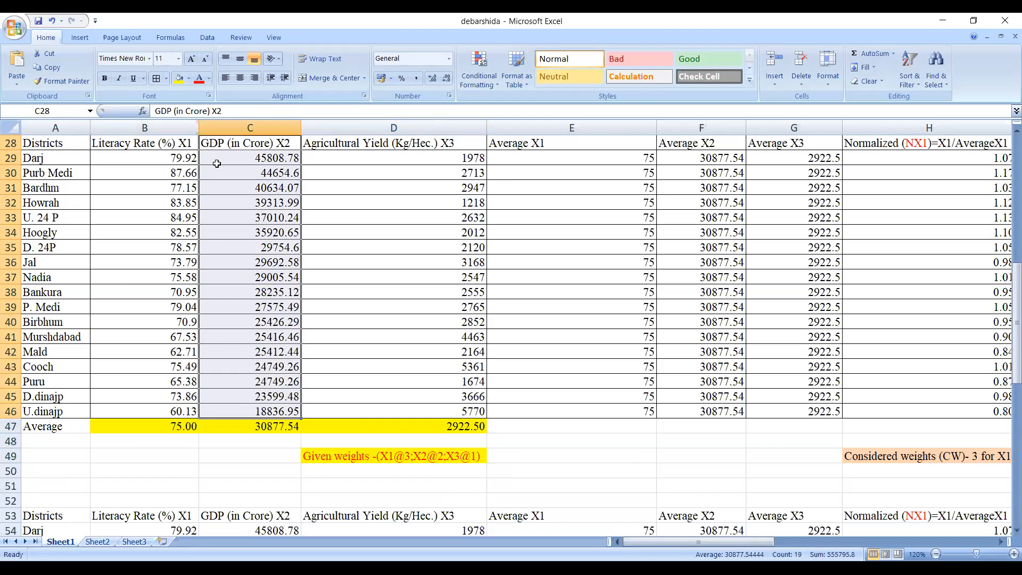
drag(97, 145, 154, 411)
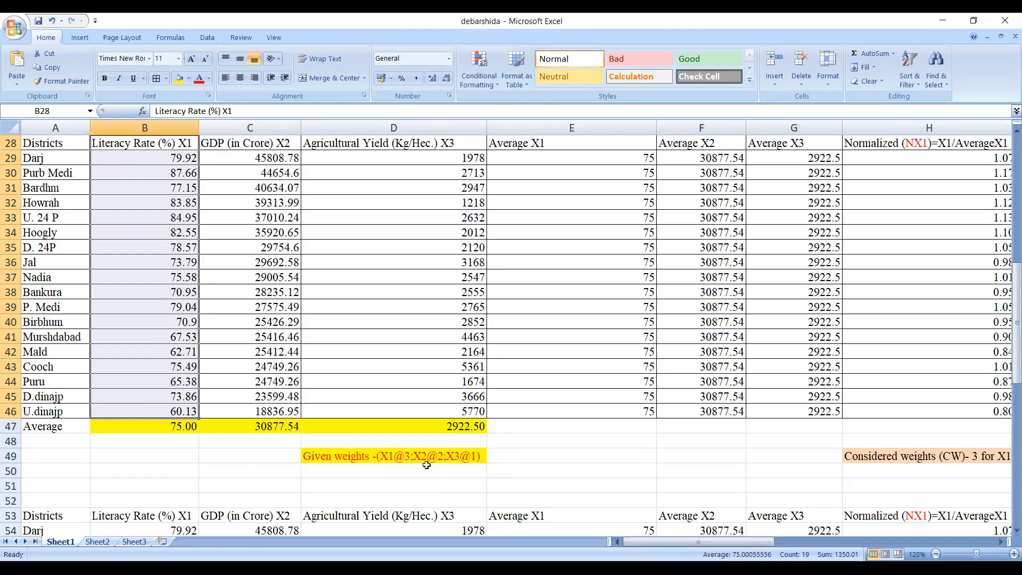
click(474, 456)
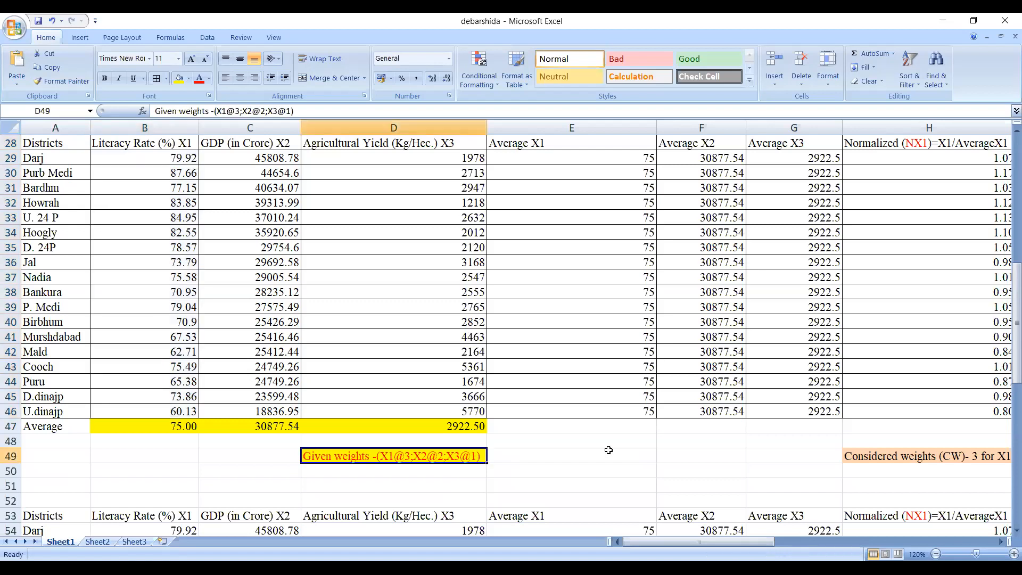
- Examine the Average X1, Average X2 and Average X3 columns in E28:G46
click(1002, 542)
click(1002, 542)
click(1002, 542)
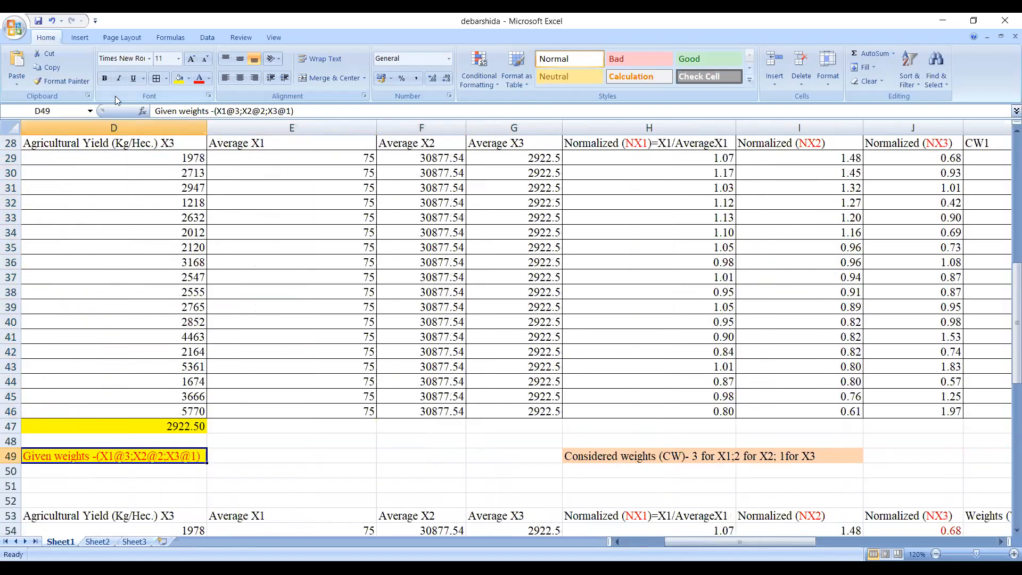
drag(285, 144, 499, 410)
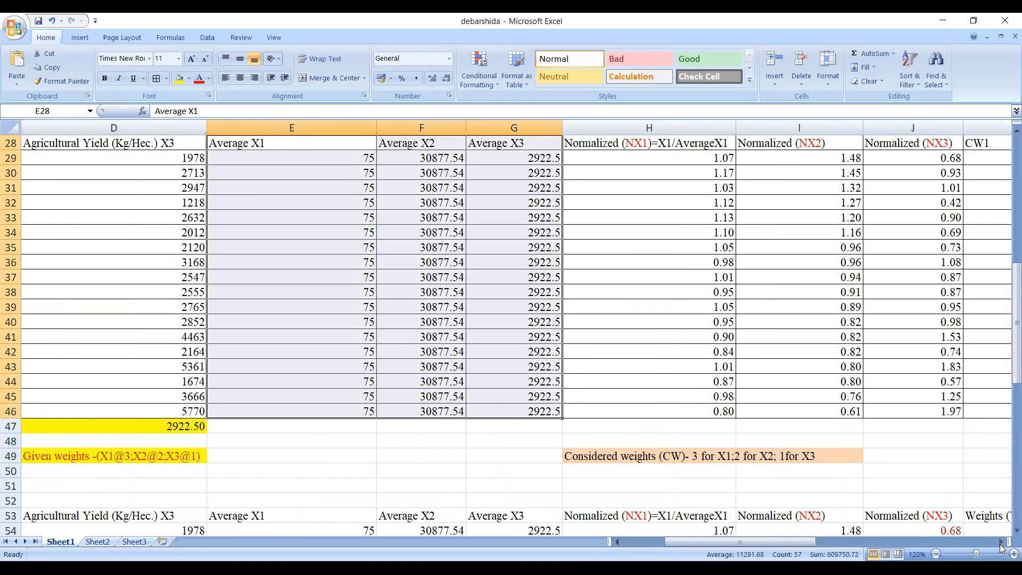
- Relate the X values and their averages to the Normalized NX1, NX2 and NX3 columns in H28:J46
click(1002, 542)
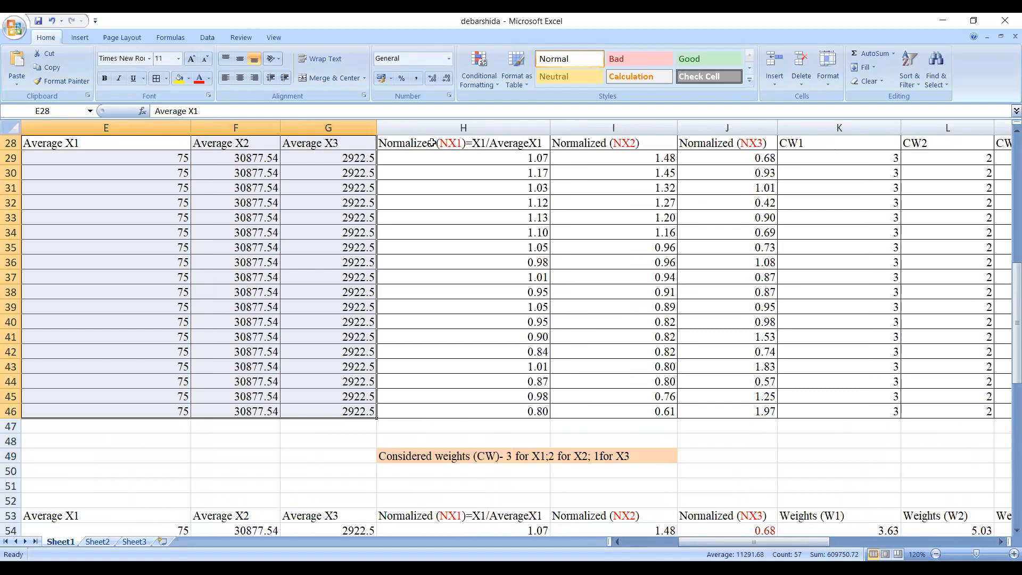
drag(762, 543, 737, 540)
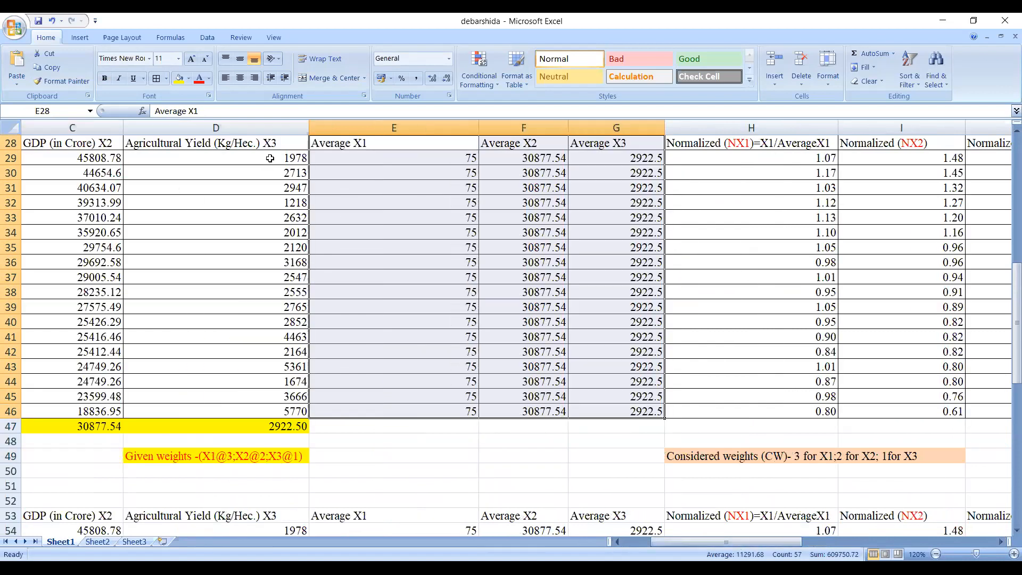
click(282, 158)
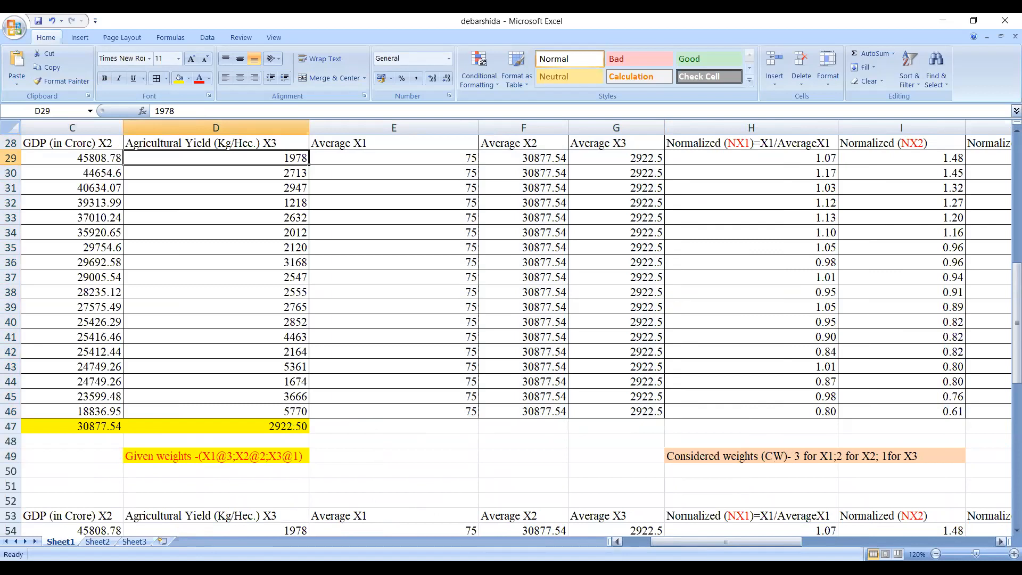
click(770, 533)
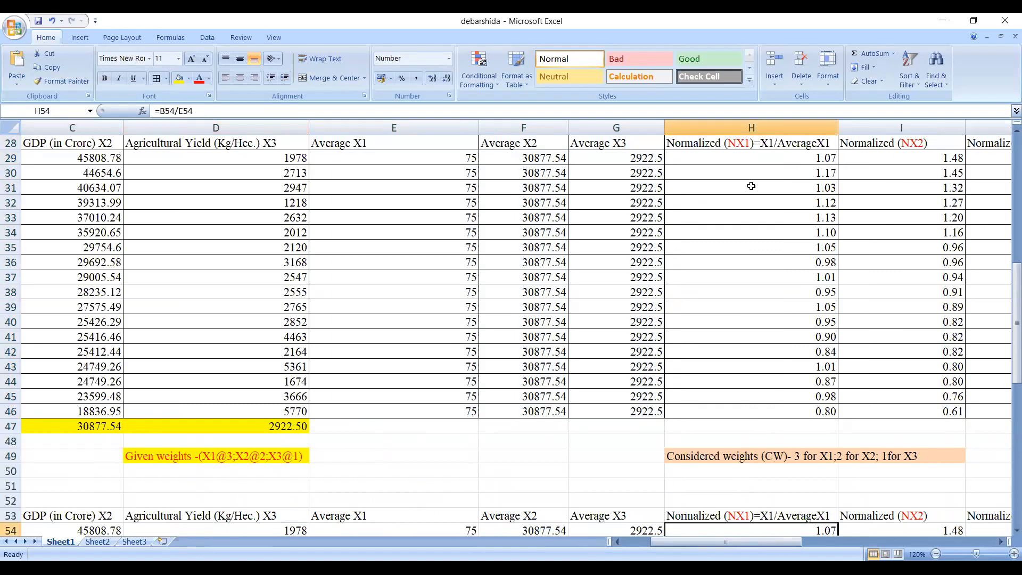
click(761, 143)
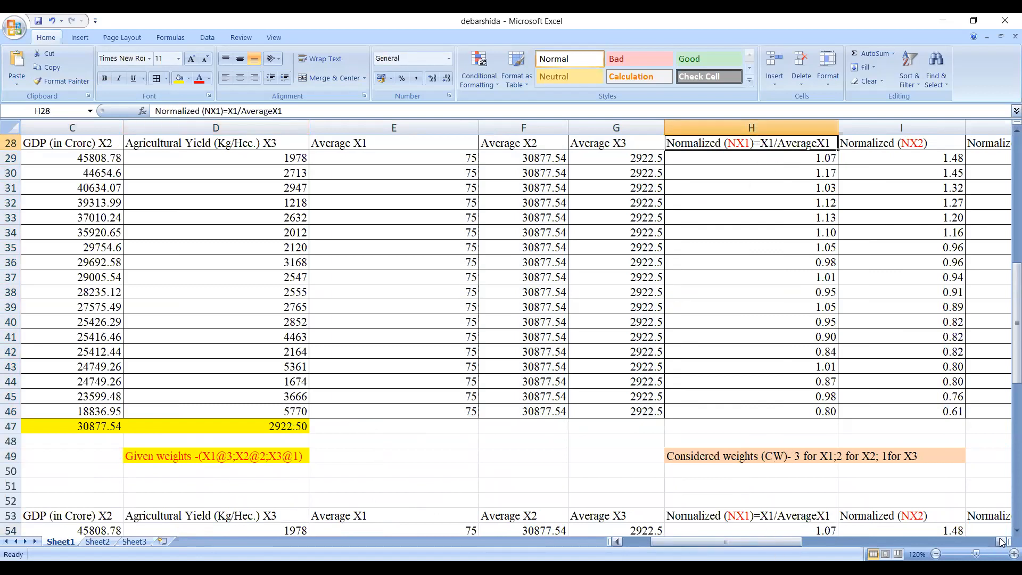
click(1000, 541)
click(1000, 541)
click(1000, 542)
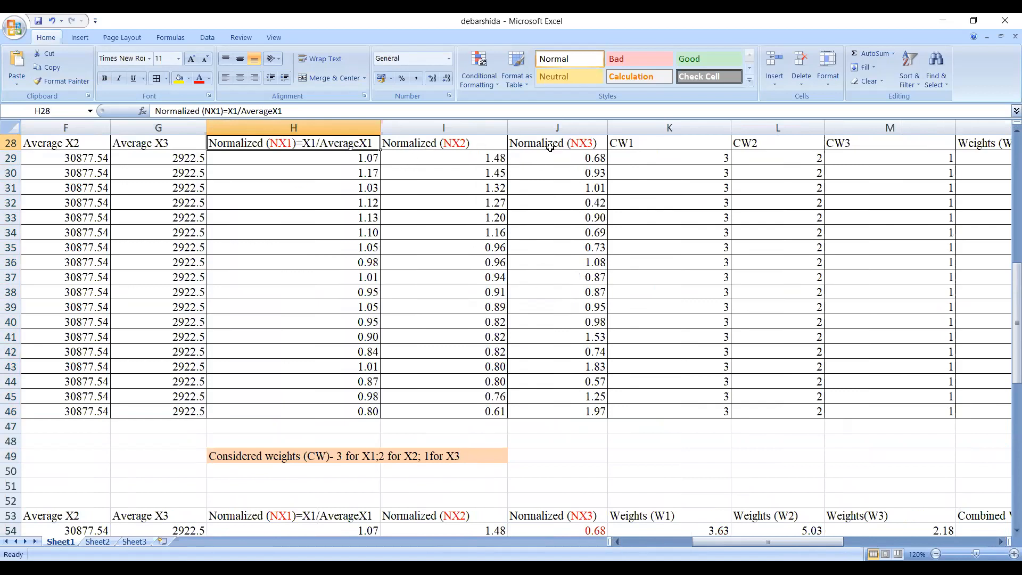
drag(284, 146, 560, 416)
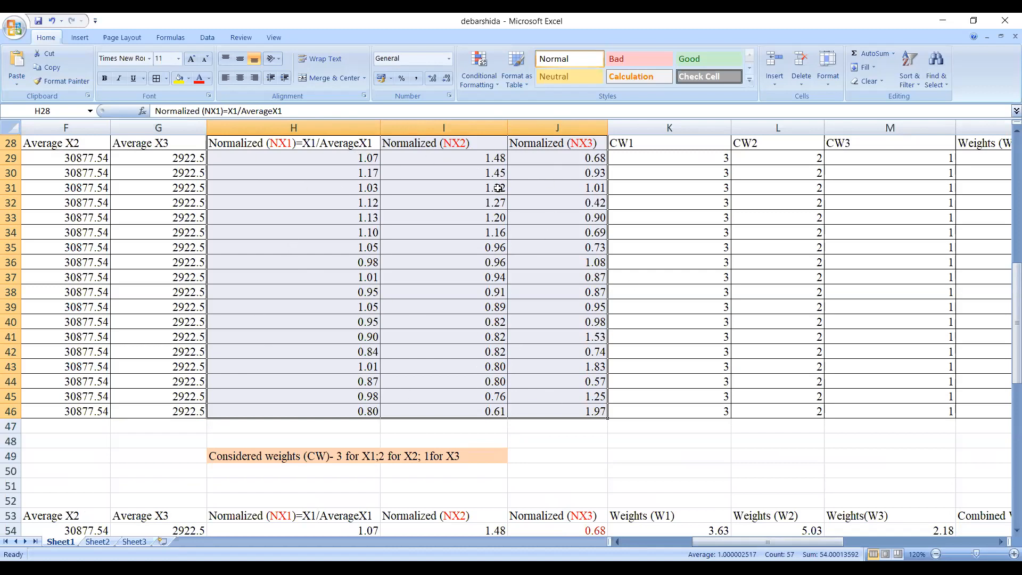
- Review the considered weights in the CW1, CW2 and CW3 columns, K28:M46
click(1001, 541)
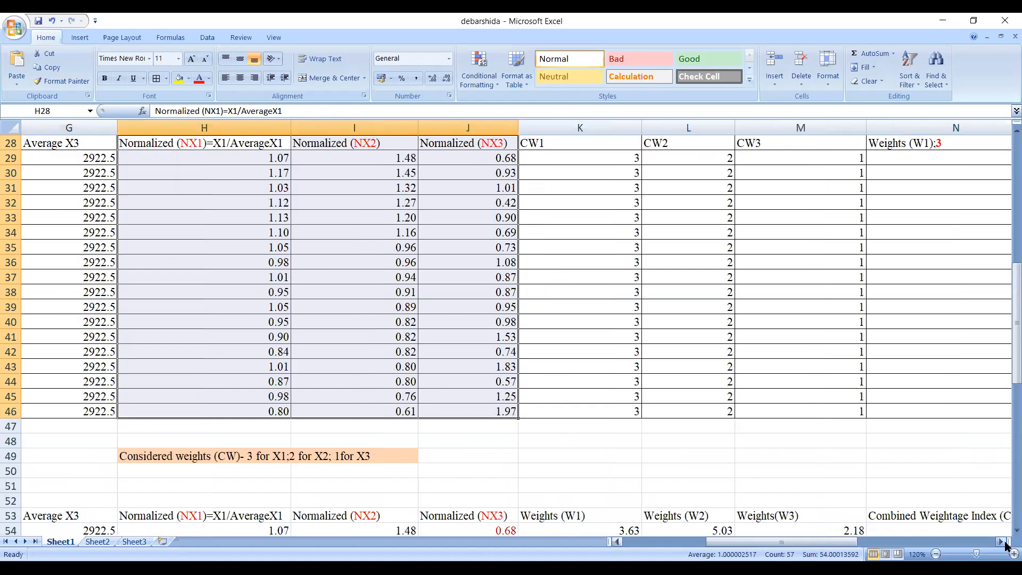
click(1001, 541)
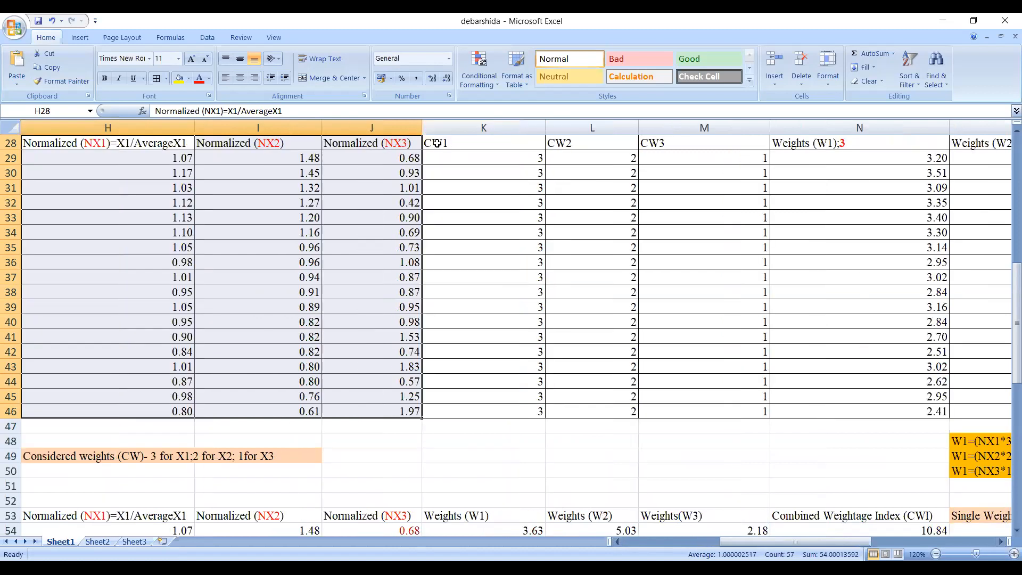
drag(460, 147, 695, 411)
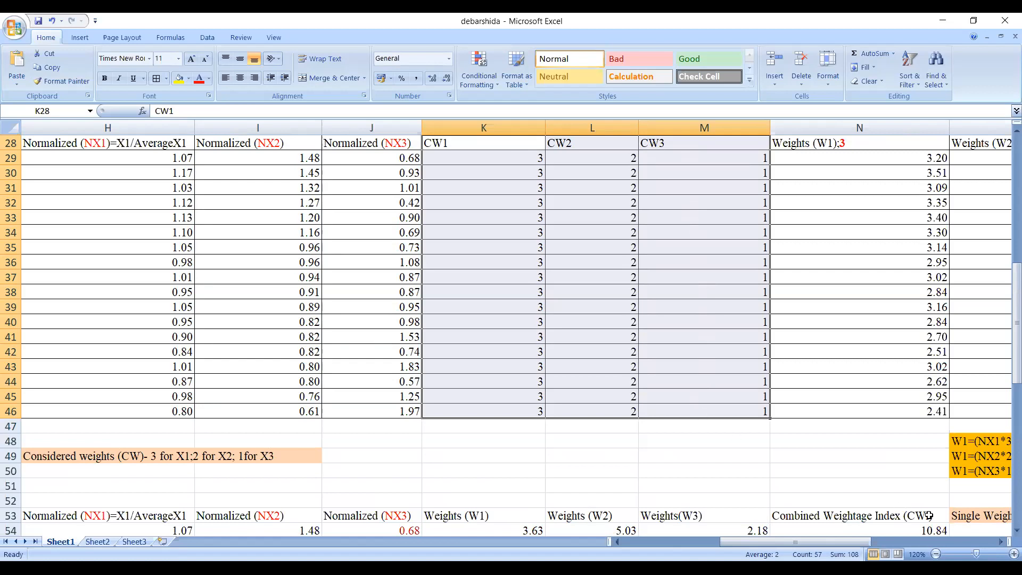
- Trace the Weights (W1) formula in N29 back to the normalized value in H29 and the CW1 weight in K29
click(1002, 543)
click(1002, 543)
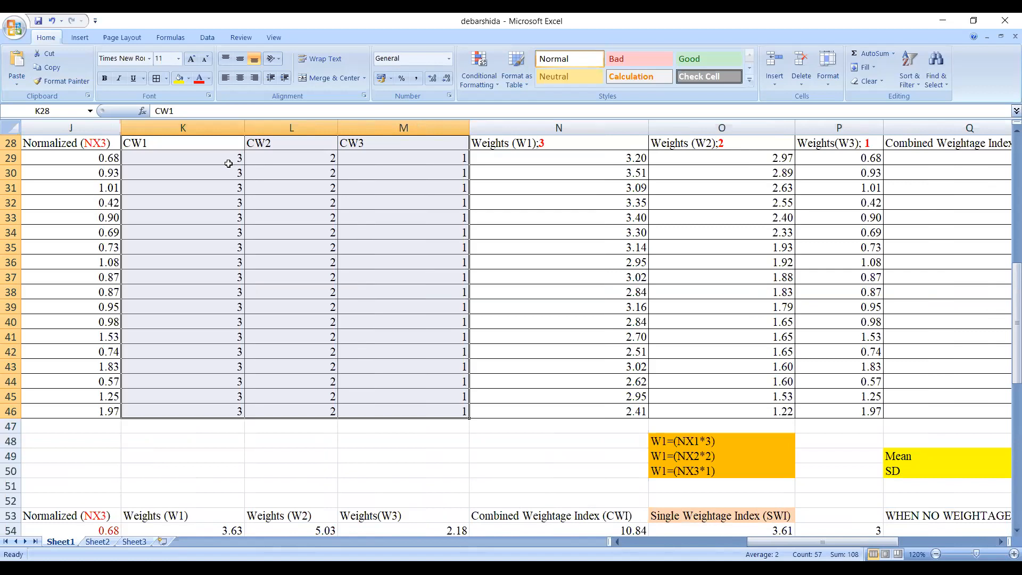
click(616, 542)
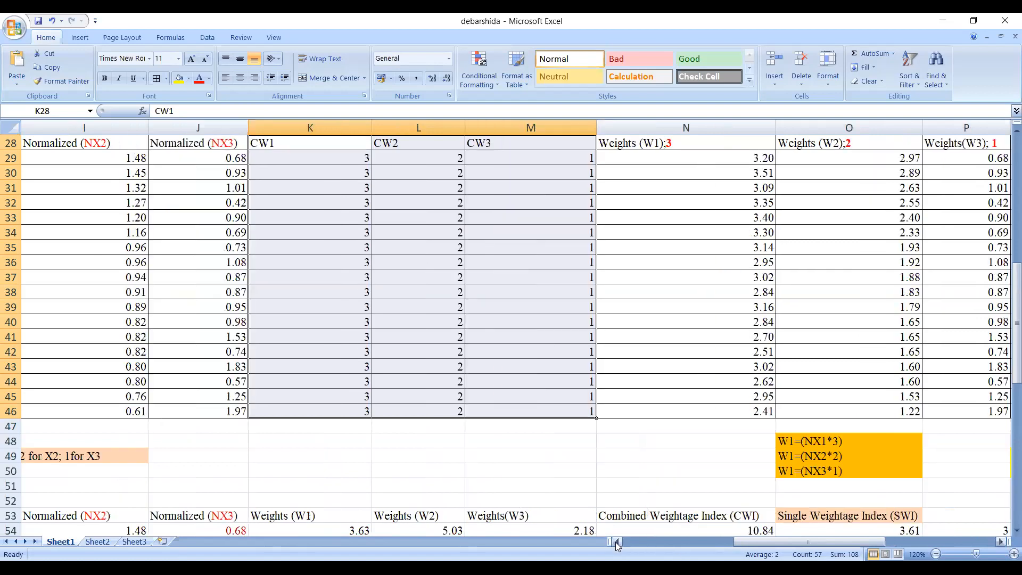
click(616, 542)
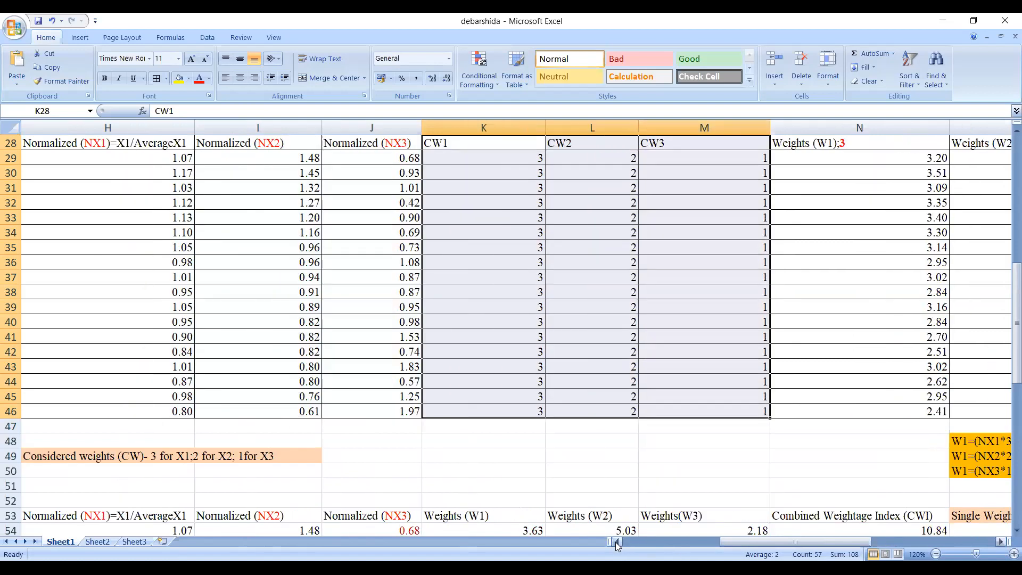
click(177, 158)
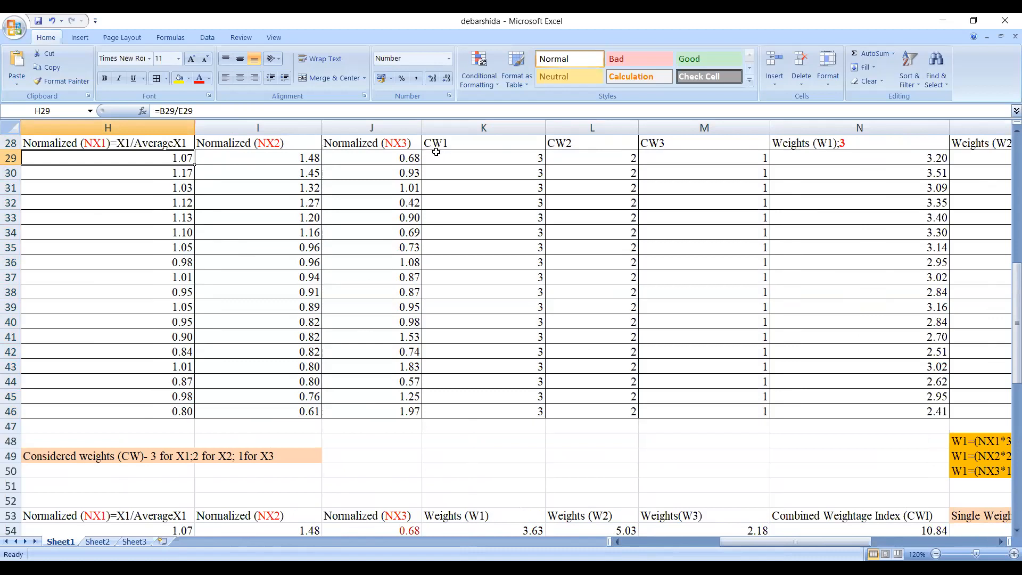
click(525, 160)
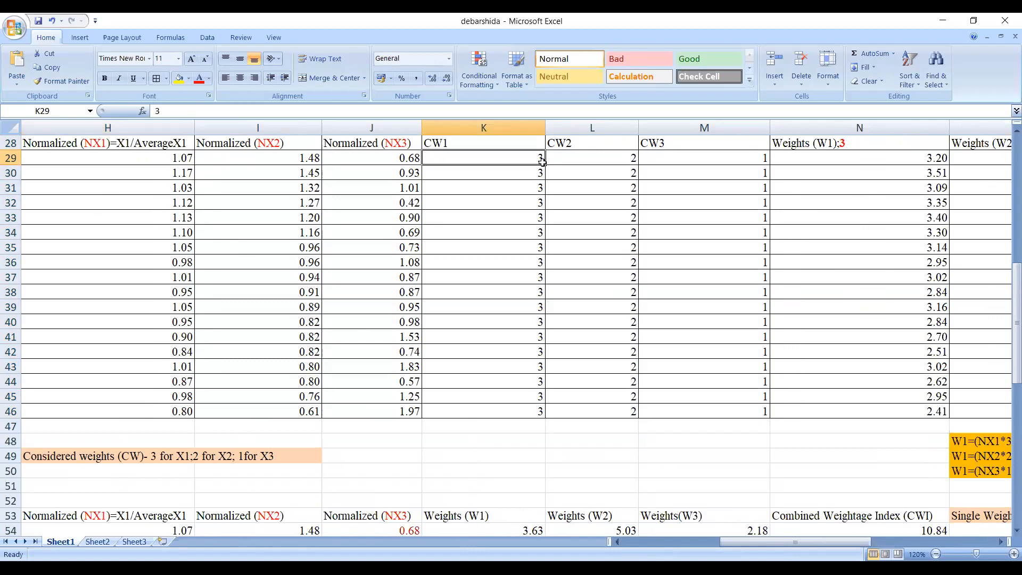
click(932, 158)
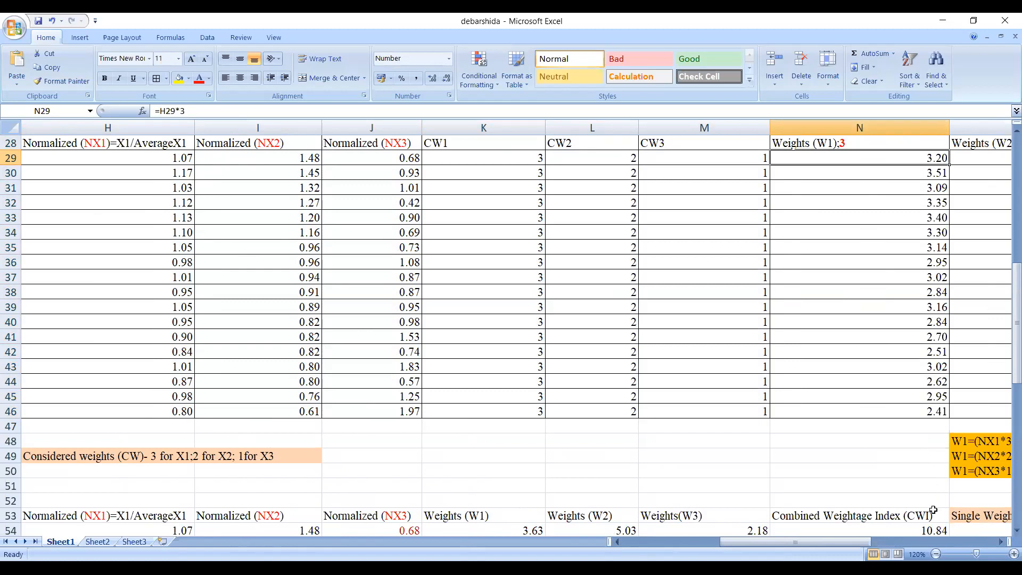
- Trace the Weights (W2) and (W3) formulas in O29 and P29 to their normalized values and the CW2 and CW3 weights
click(1001, 542)
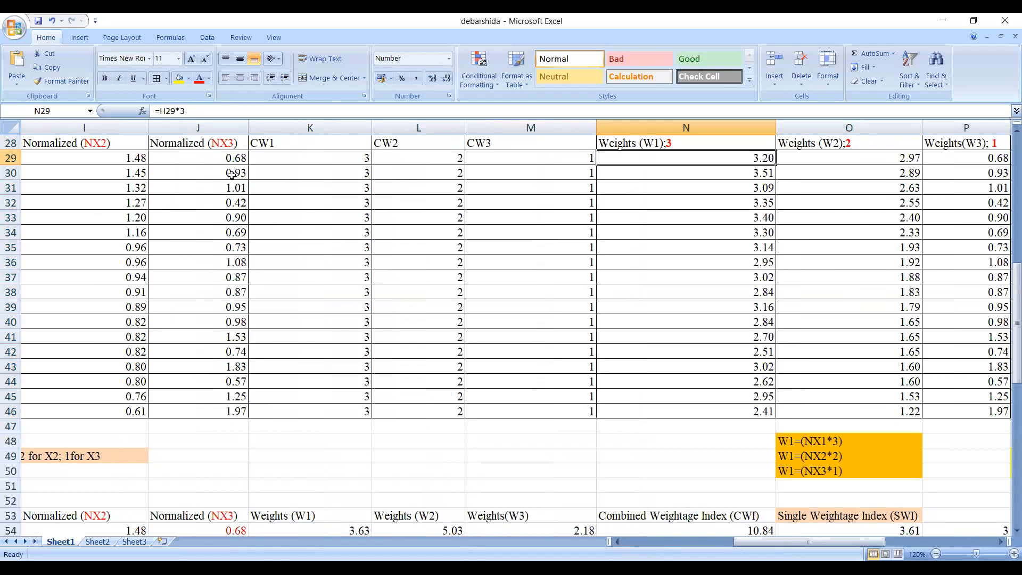
click(109, 158)
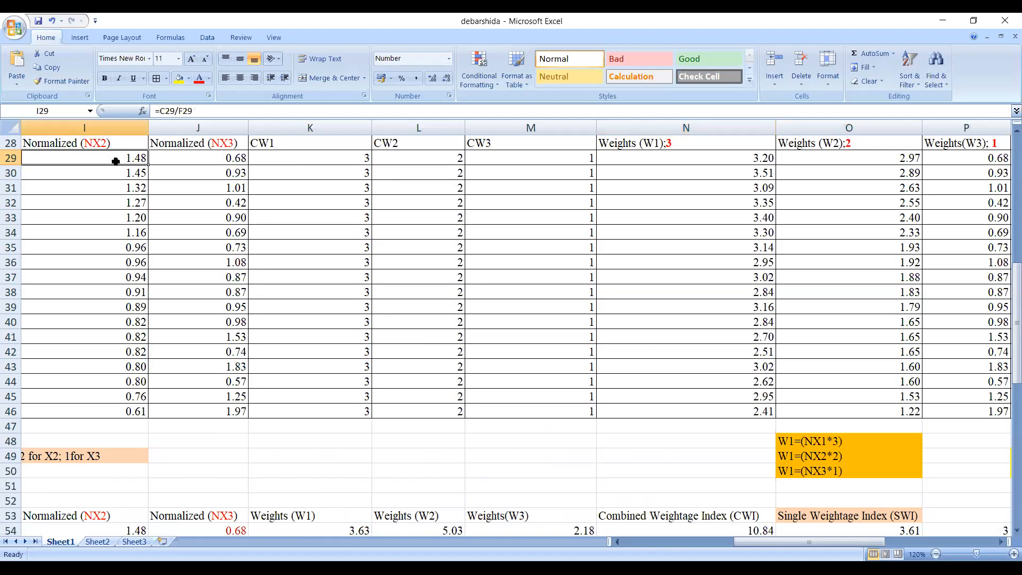
click(421, 158)
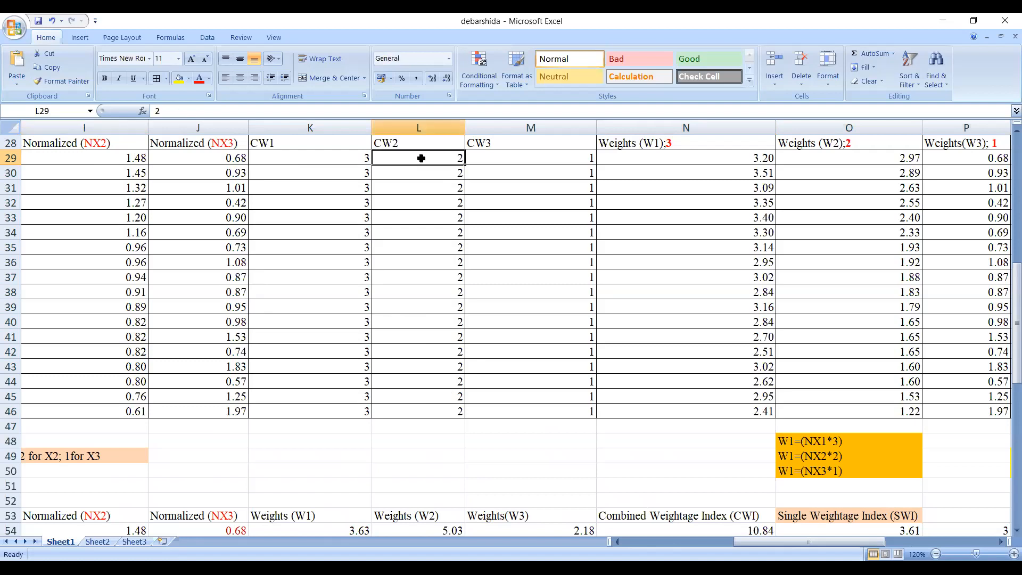
click(840, 154)
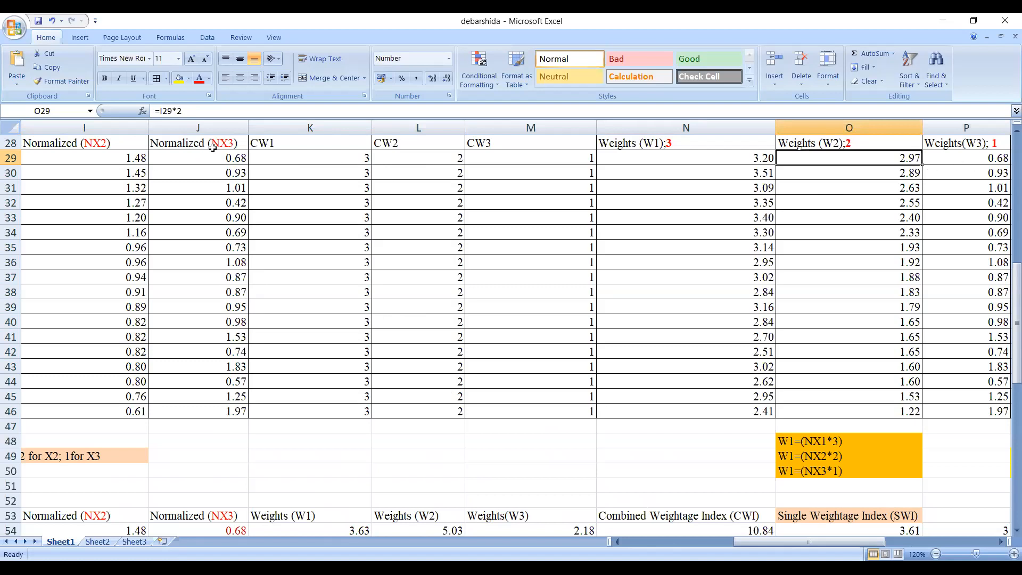
click(225, 161)
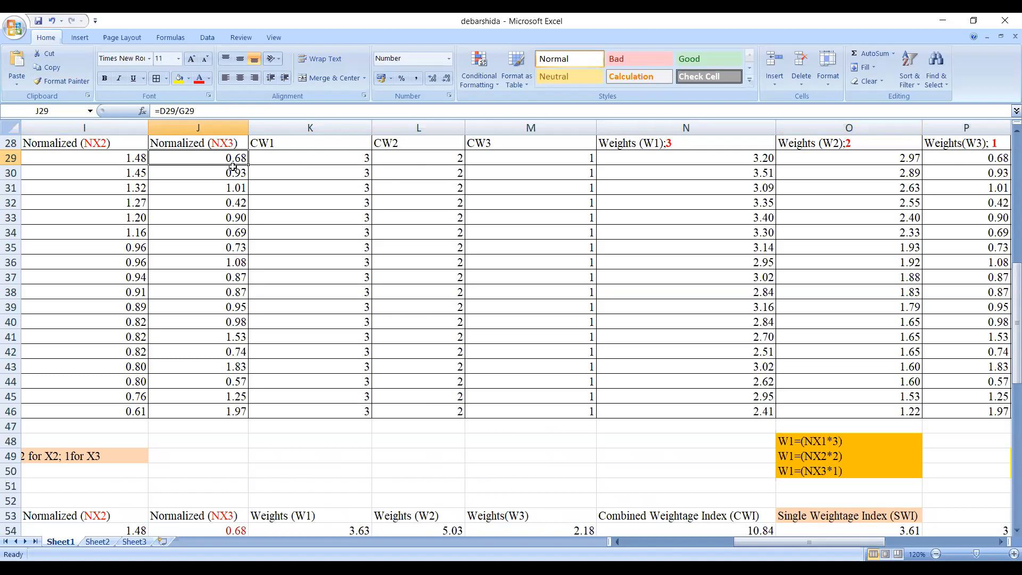
click(530, 158)
click(985, 158)
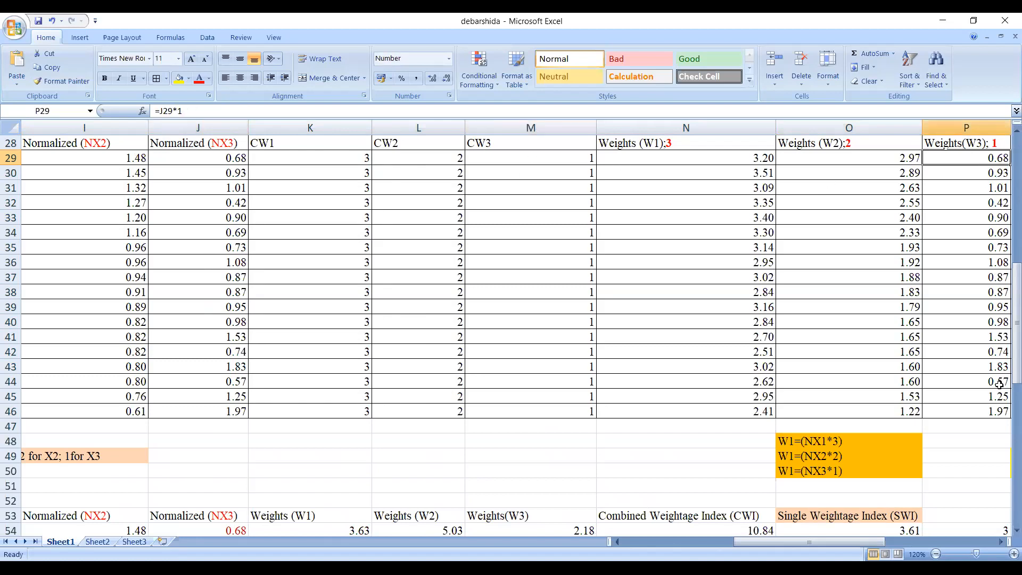
- Check the Combined Weightage Index formula in Q29 against the W1, W2 and W3 values in rows 29 and 30
click(1000, 541)
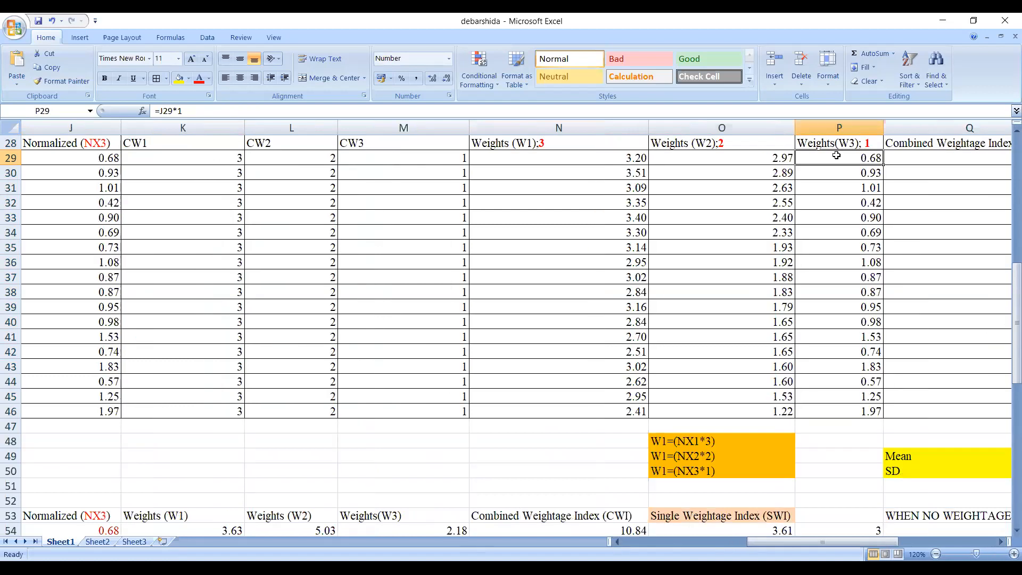
click(999, 542)
click(1000, 542)
click(1001, 541)
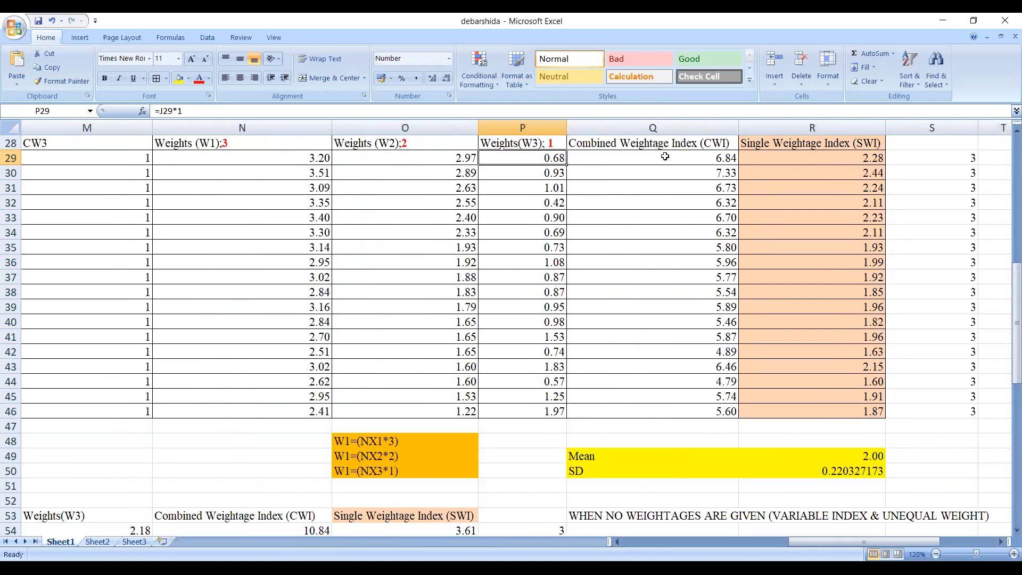
click(666, 158)
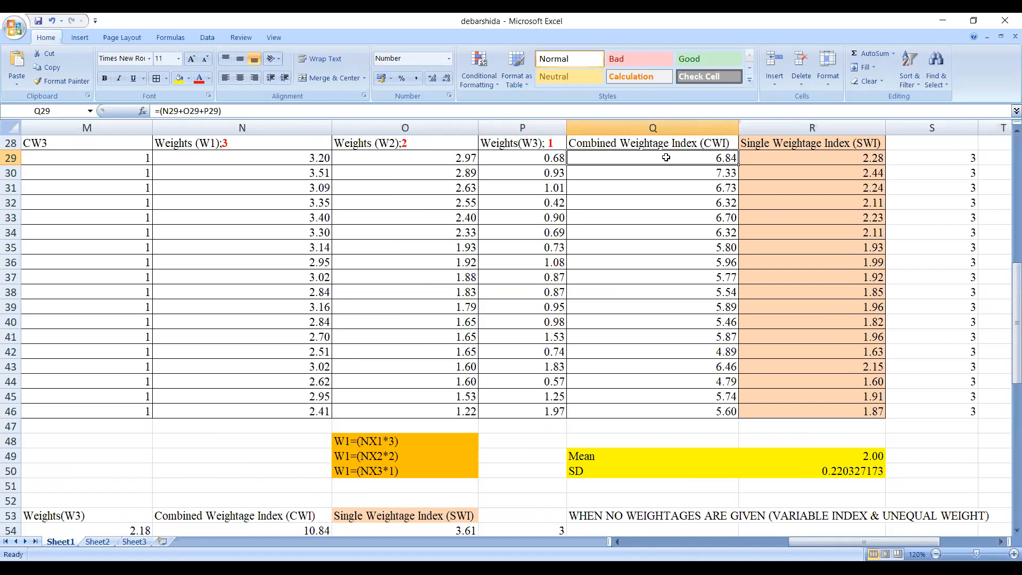
drag(262, 156, 545, 160)
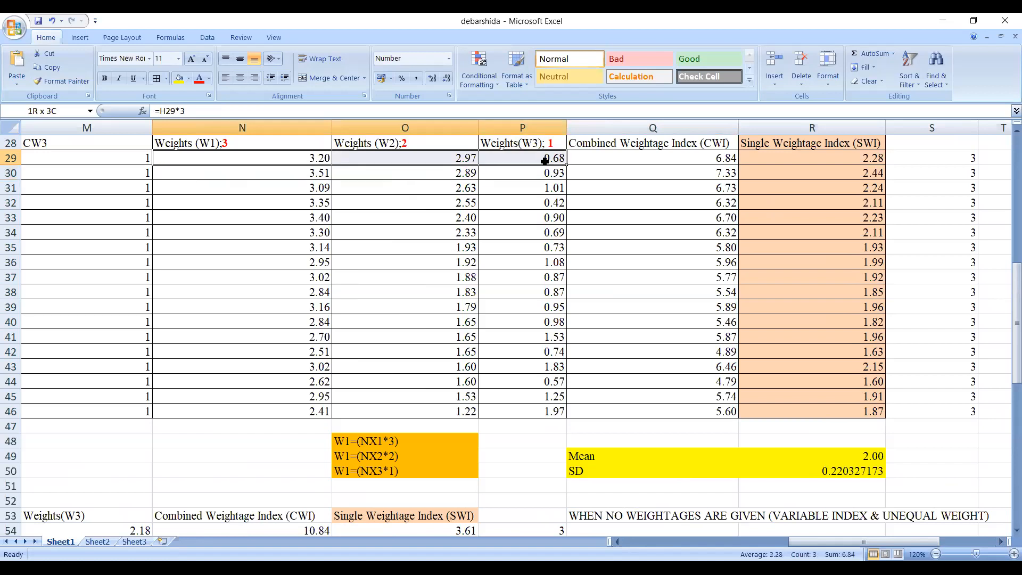
drag(279, 169, 523, 176)
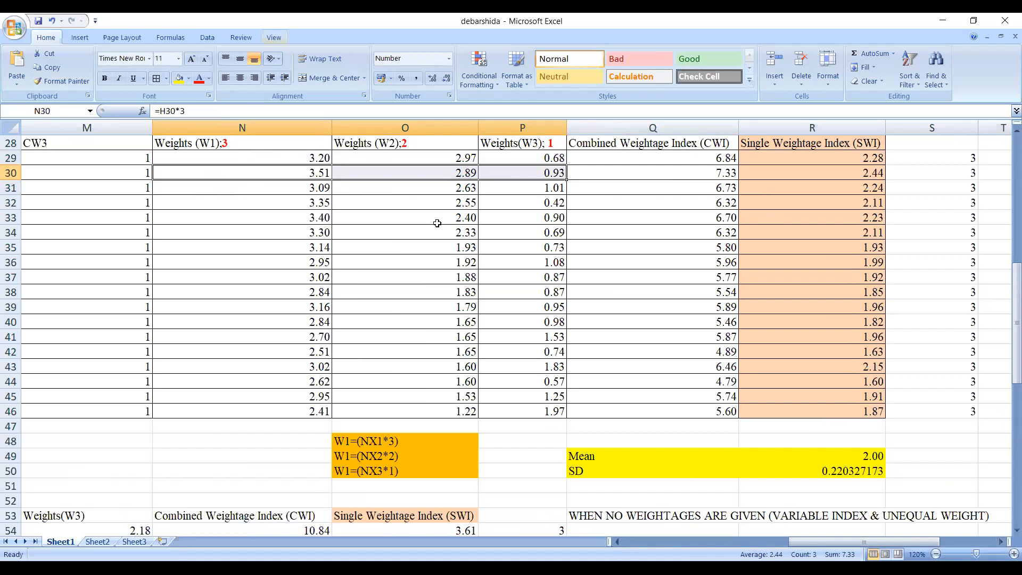
click(700, 156)
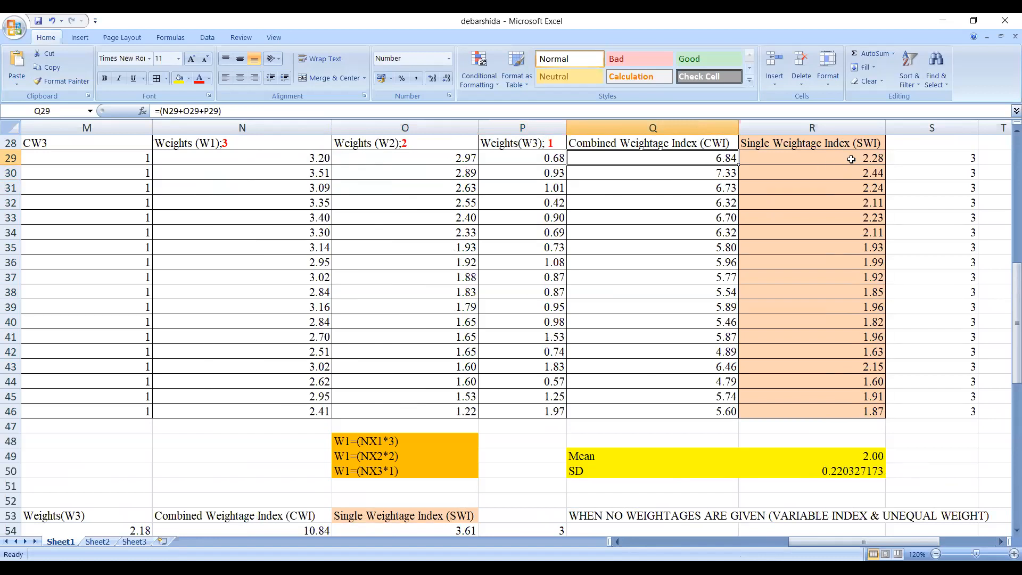
- Inspect the Single Weightage Index formula in R29 together with the divisors in S29:S46 and the combined index values in column Q
click(851, 159)
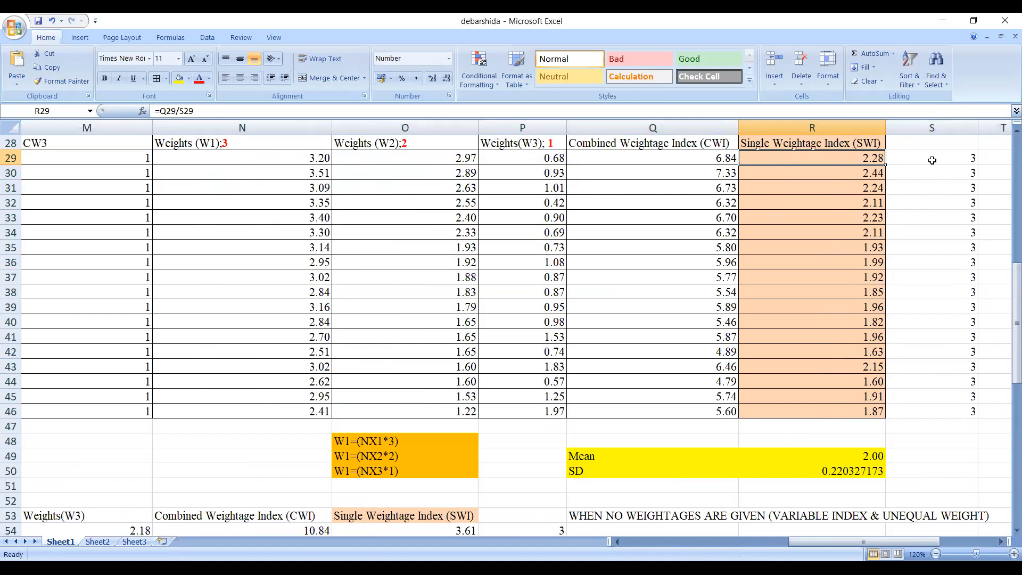
drag(931, 160, 945, 410)
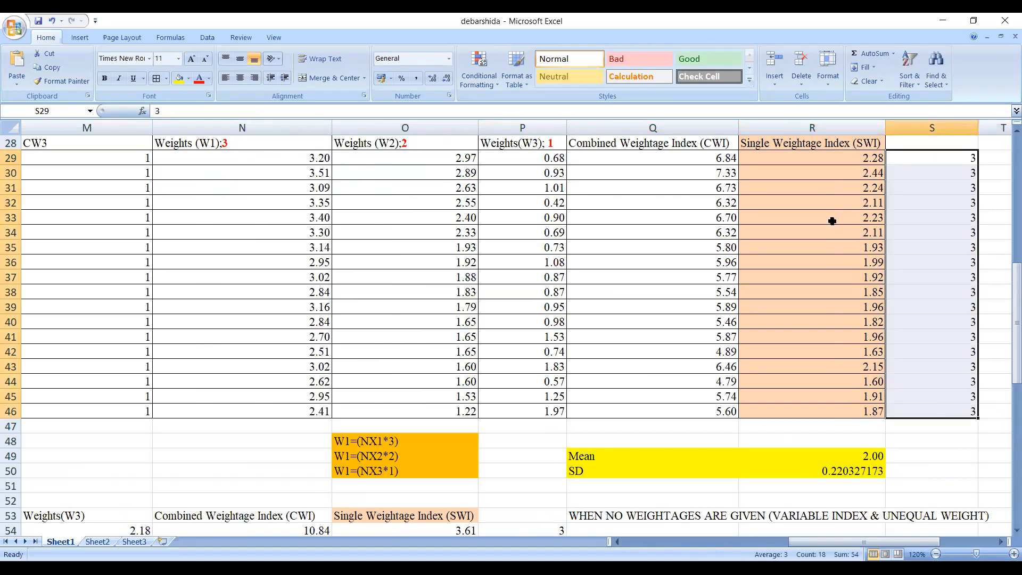
click(703, 157)
key(Down)
key(Down)
key(Down)
key(Down)
key(Down)
click(702, 292)
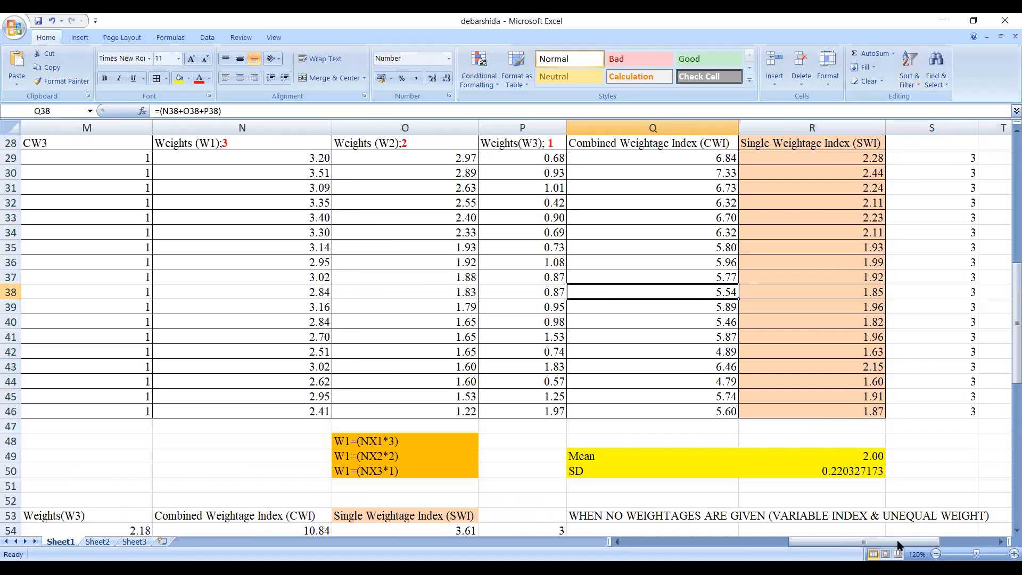
- Read the weight calculation notes for NX1, NX2 and NX3 in O48:O50
scroll(769, 420, down, 2)
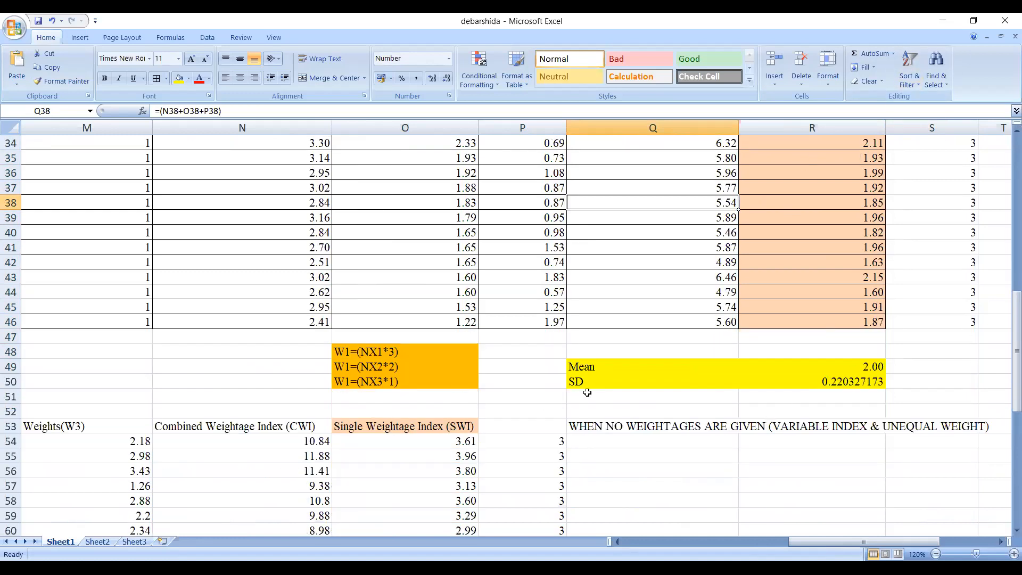
click(345, 352)
click(366, 367)
click(371, 382)
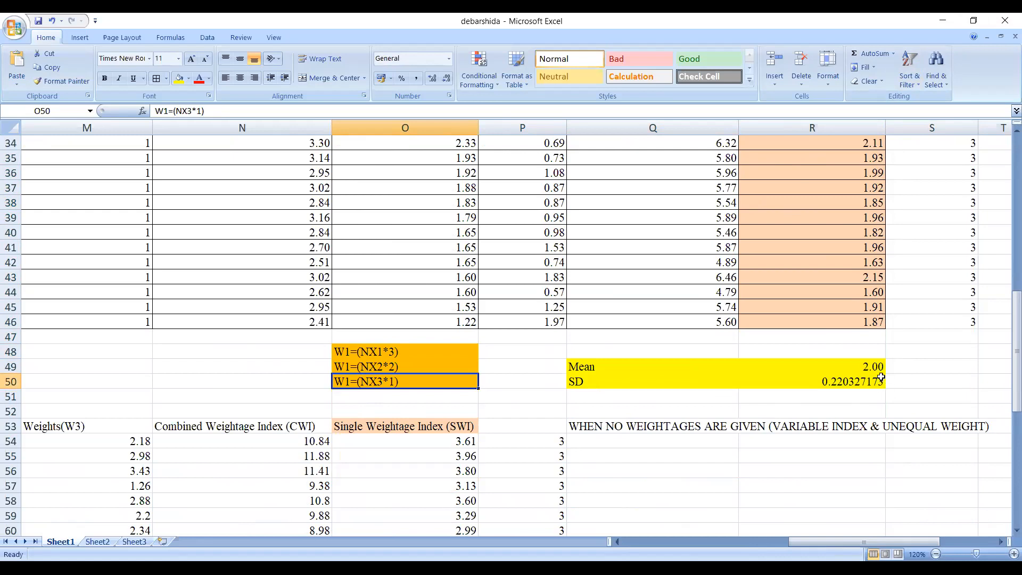
- Relate the Single Weightage Index values in R29:R46 to the Mean and SD rows below the table
scroll(860, 324, up, 3)
drag(794, 200, 803, 452)
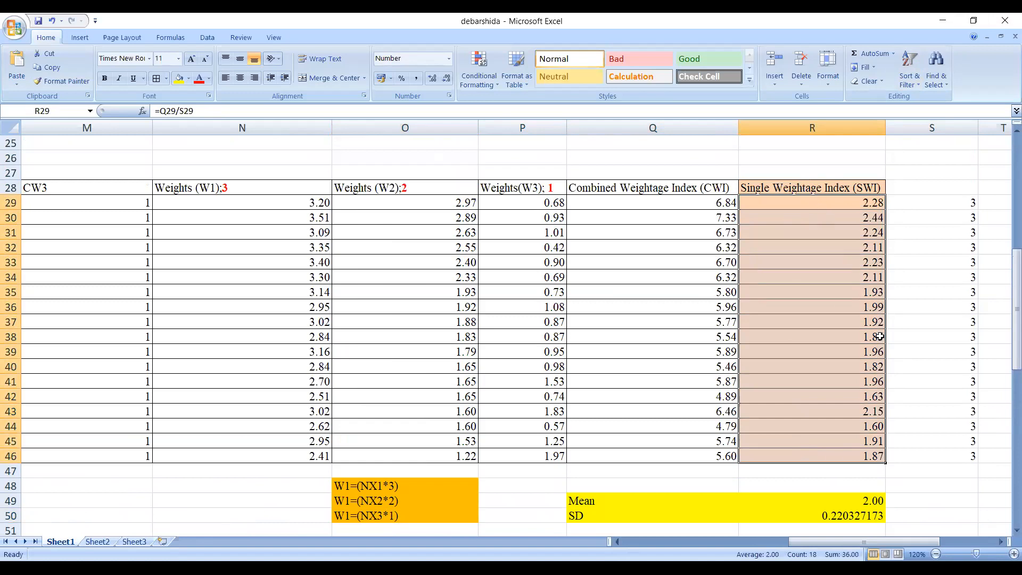
scroll(715, 476, down, 1)
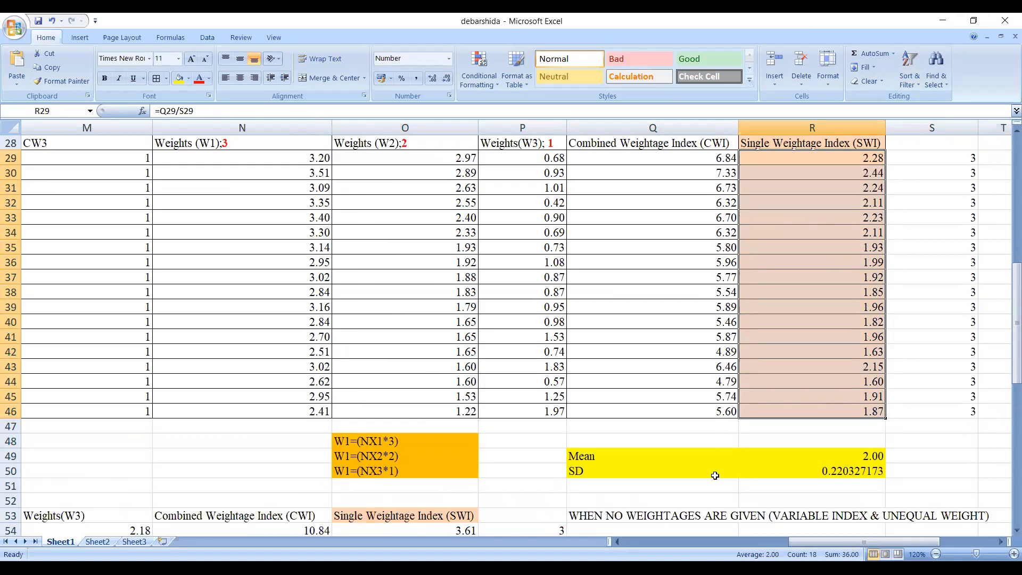
- Inspect the Mean and SD formulas in R49:R50 against the X, Xbar, X-Xbar and d^2 deviation table in U28:X47
click(874, 459)
click(861, 473)
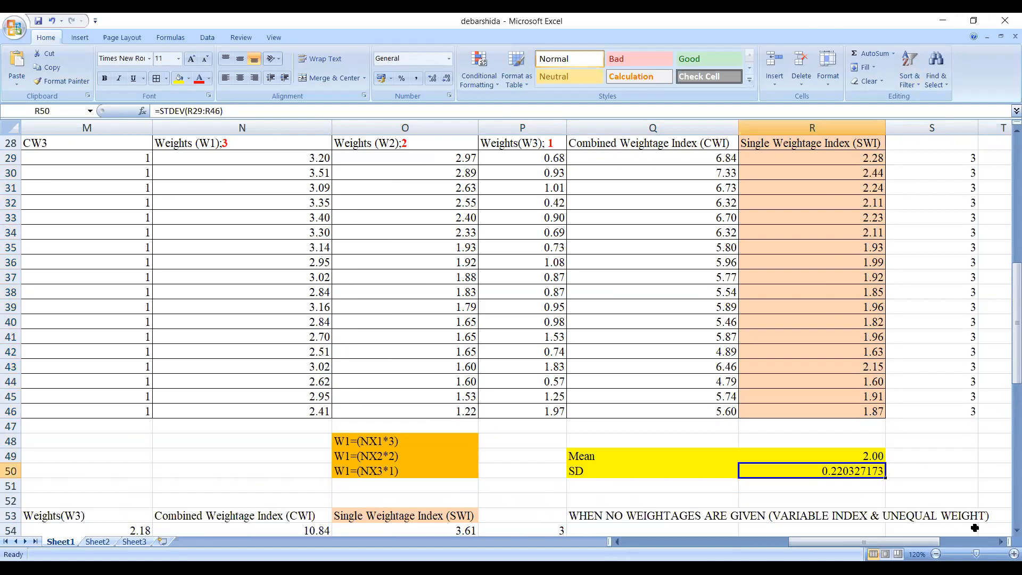
click(1001, 542)
click(1001, 542)
click(1001, 542)
click(1001, 542)
scroll(565, 260, up, 1)
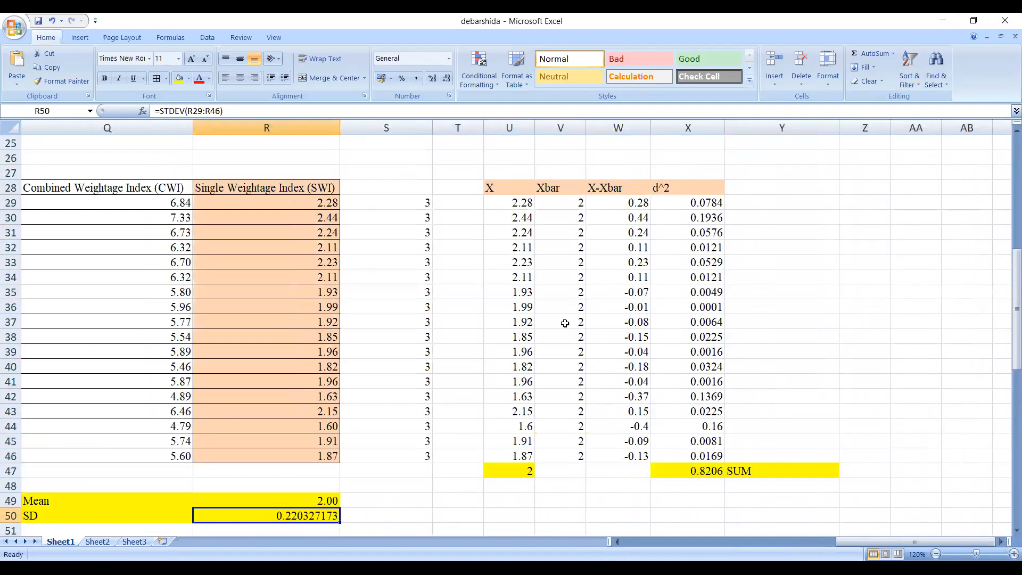
drag(490, 189, 743, 456)
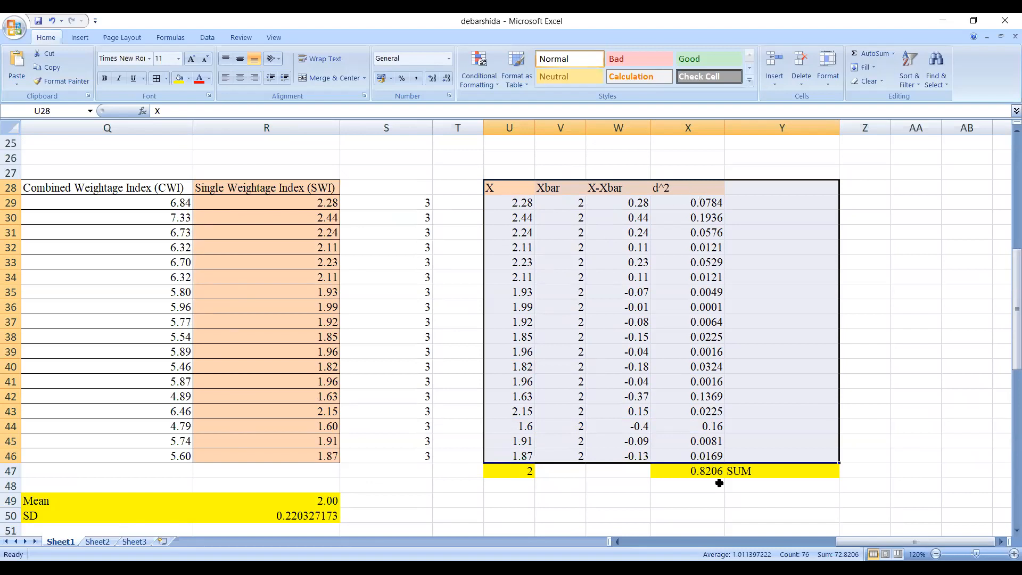
scroll(693, 398, down, 3)
scroll(681, 266, up, 3)
click(314, 515)
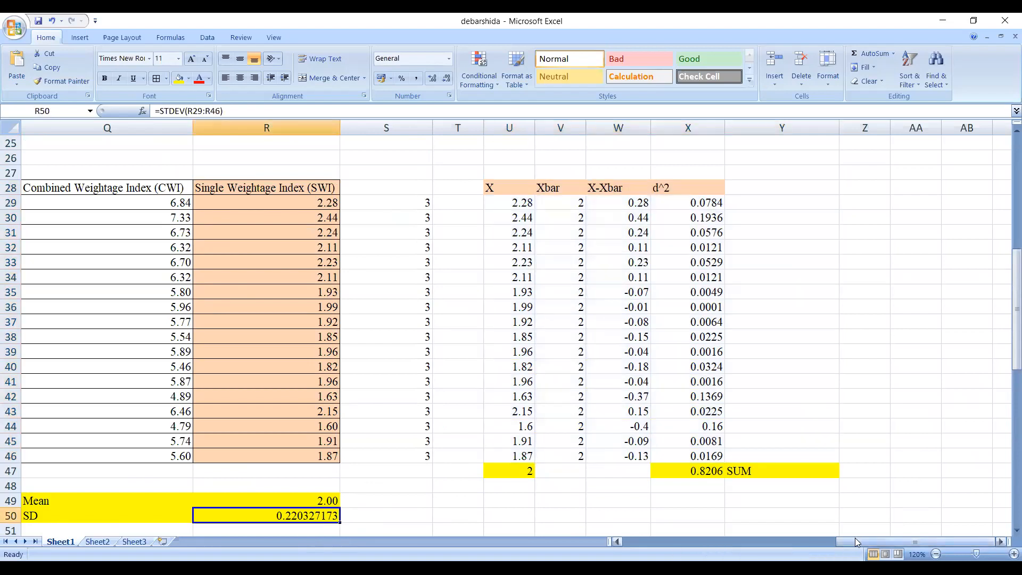
drag(857, 542, 760, 531)
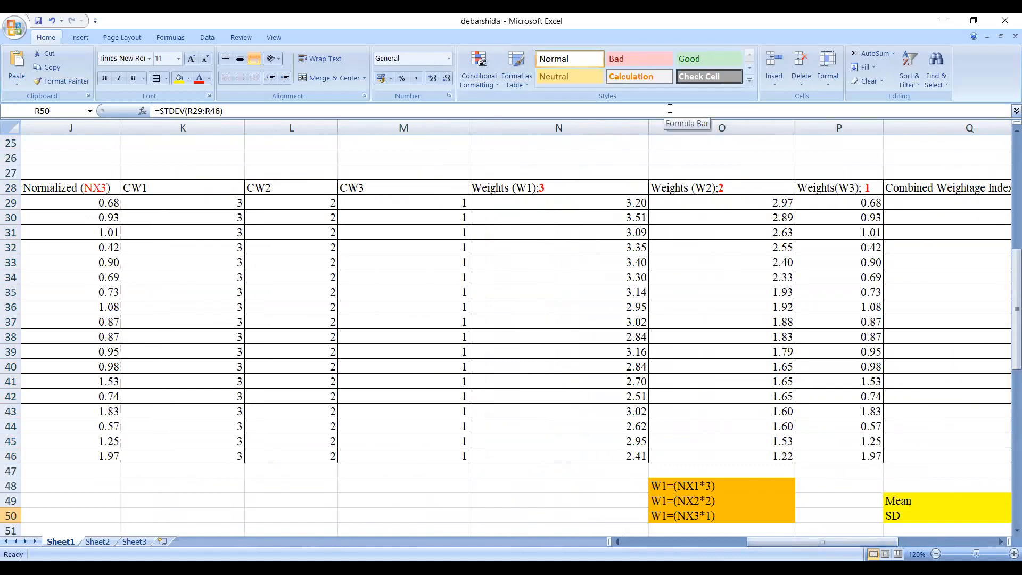
drag(805, 541, 679, 538)
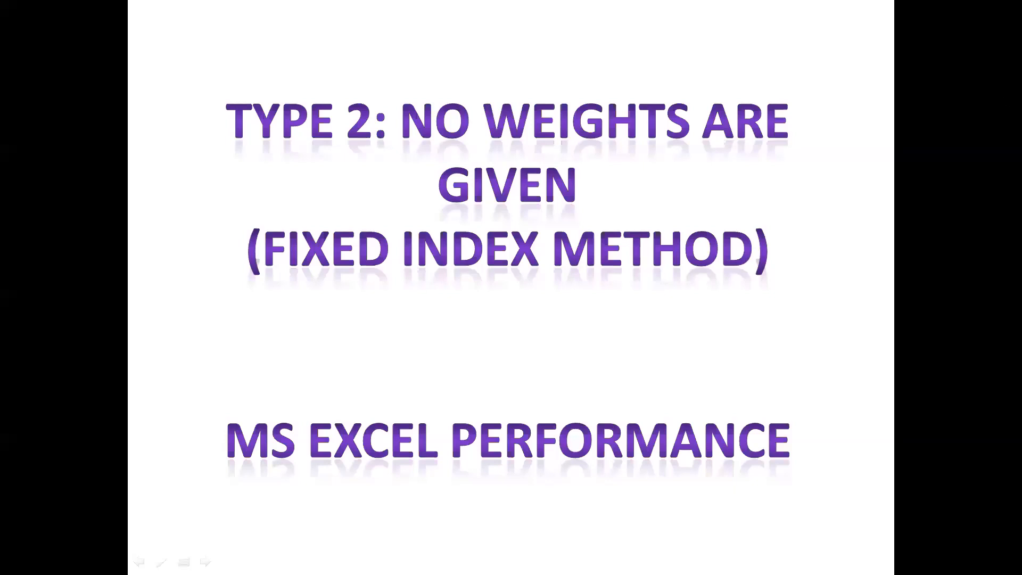
key(Right)
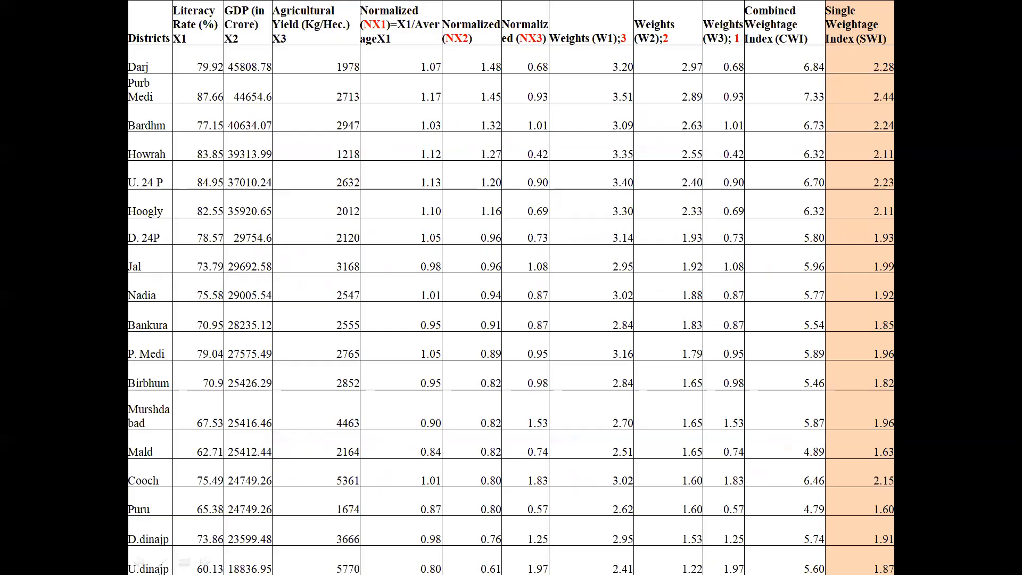
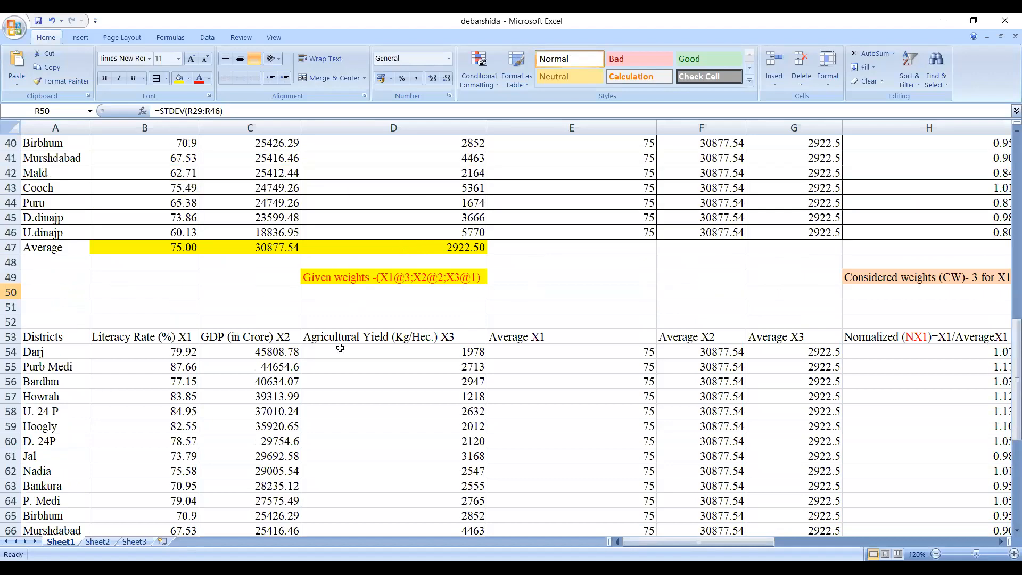
- Review the third table's district data in A54:D71 and its Average X1, X2 and X3 columns in E53:G71
scroll(340, 347, down, 2)
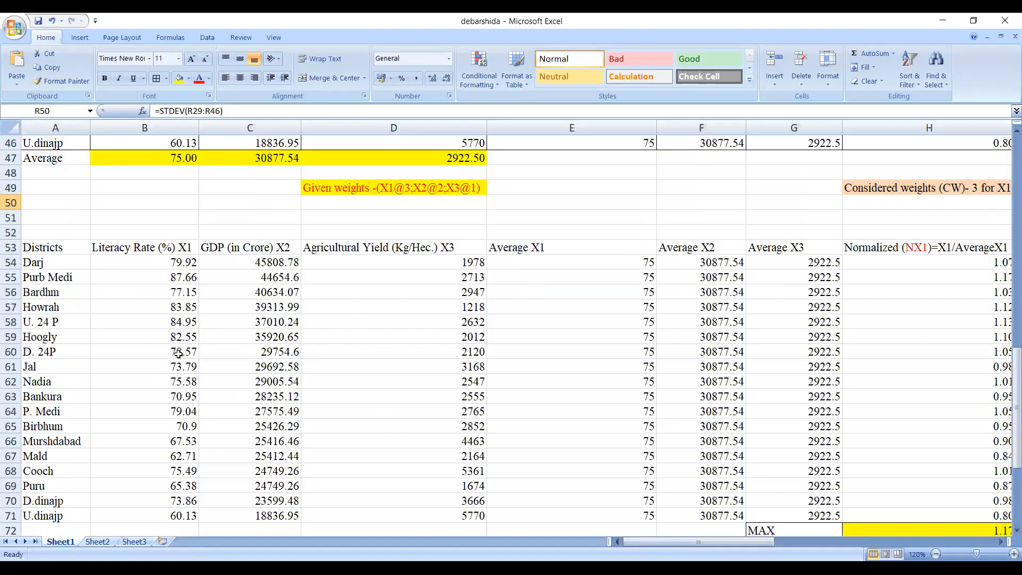
scroll(122, 324, down, 1)
drag(50, 212, 404, 474)
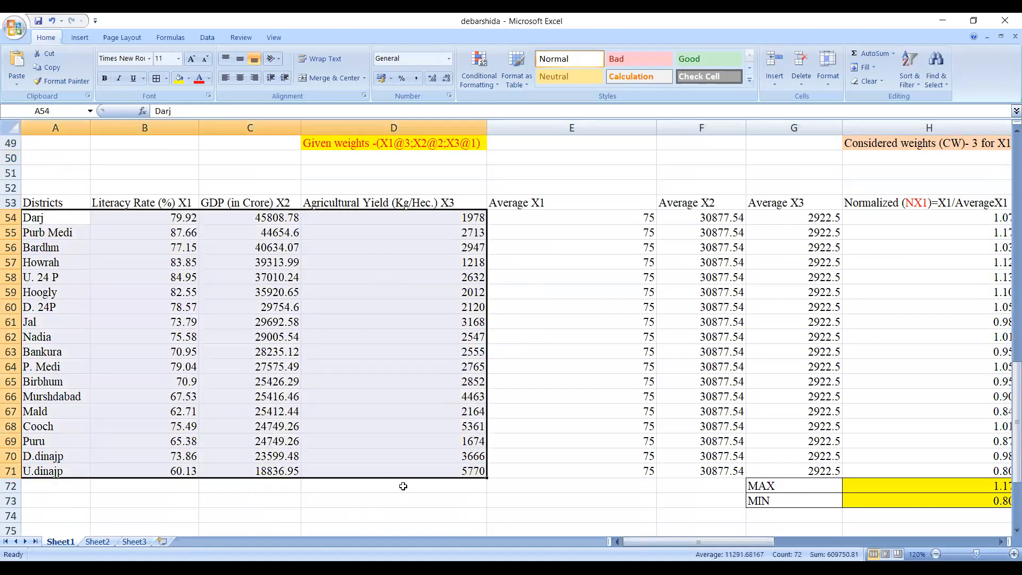
drag(535, 202, 805, 473)
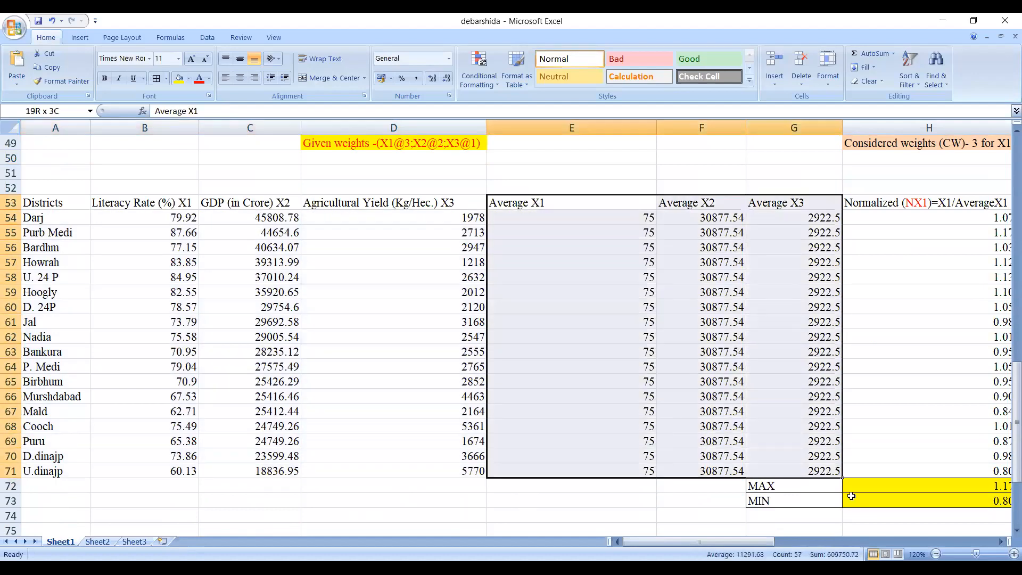
- Examine the normalized NX1, NX2 and NX3 columns in H53:J71, including the formula in H54
click(1001, 542)
click(1000, 542)
click(1000, 541)
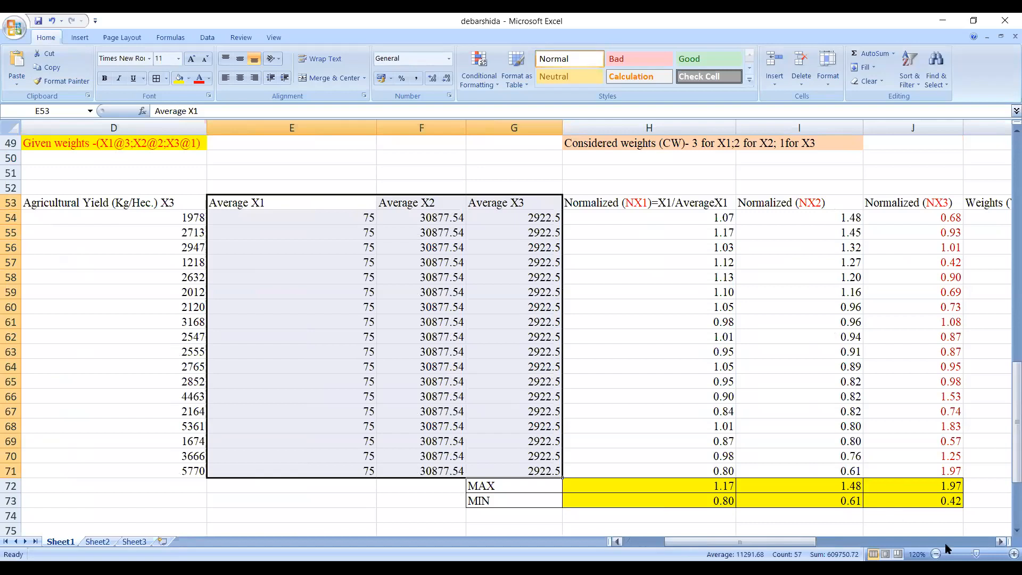
click(999, 542)
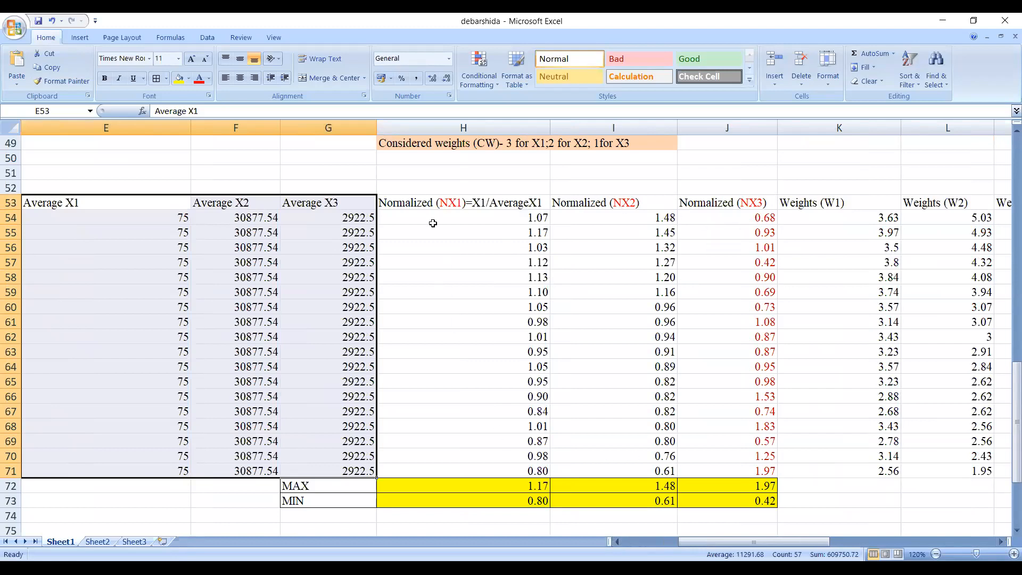
click(425, 204)
drag(471, 218, 727, 468)
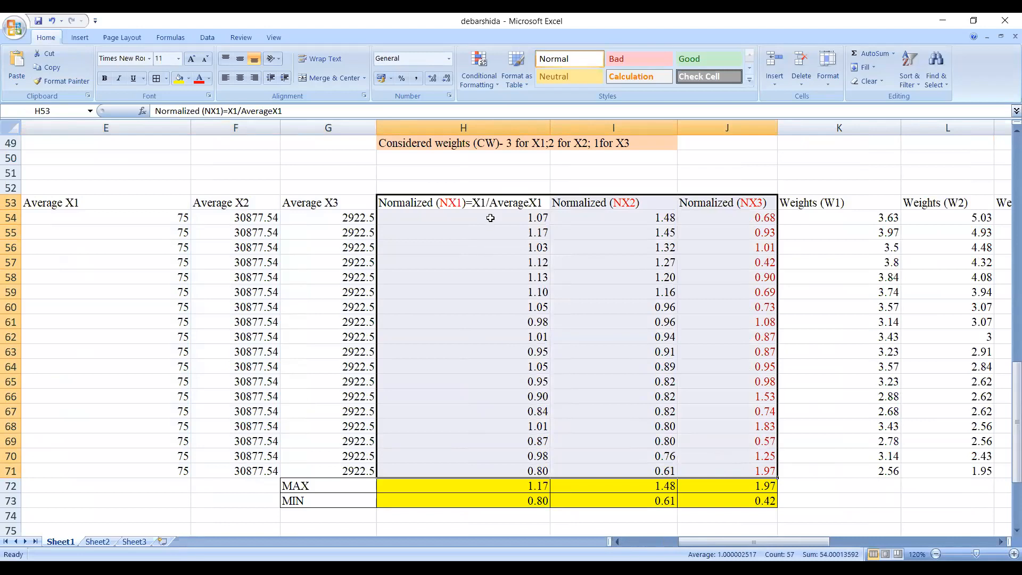
click(491, 218)
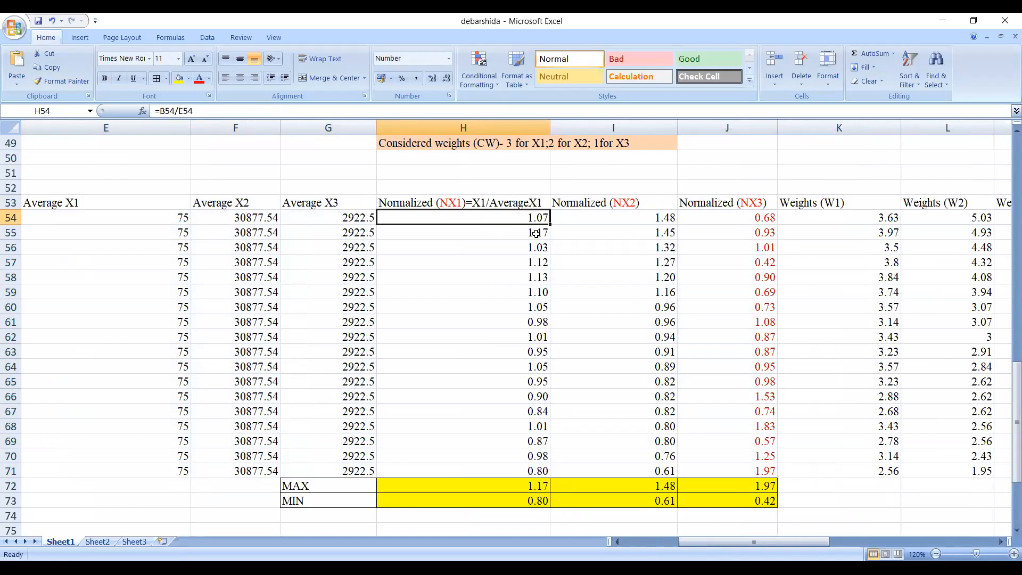
drag(424, 203, 748, 467)
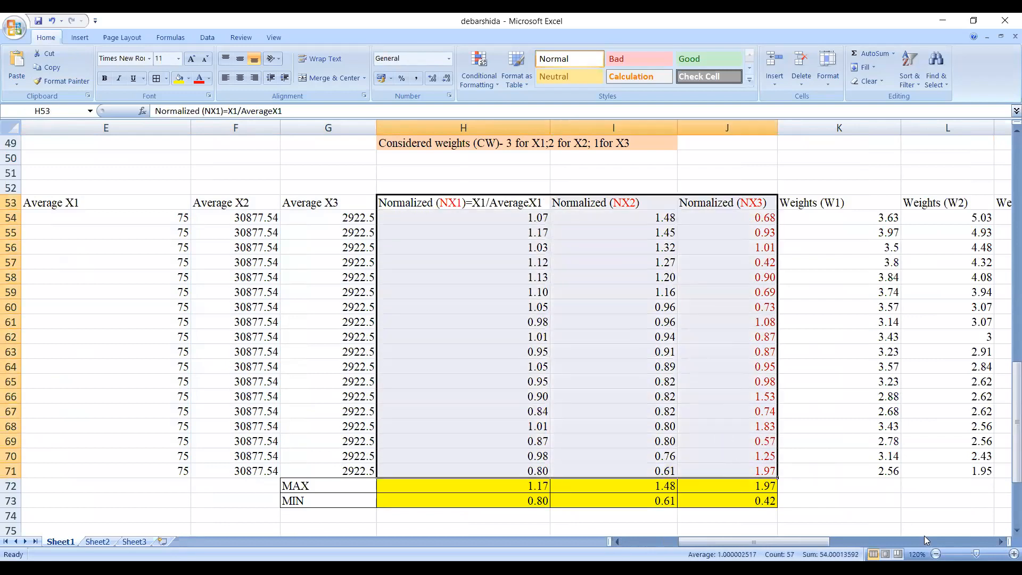
- Calculate the maximum normalized NX1 value in H75 with =MAX(H54:H71) and check the entered formula
click(999, 541)
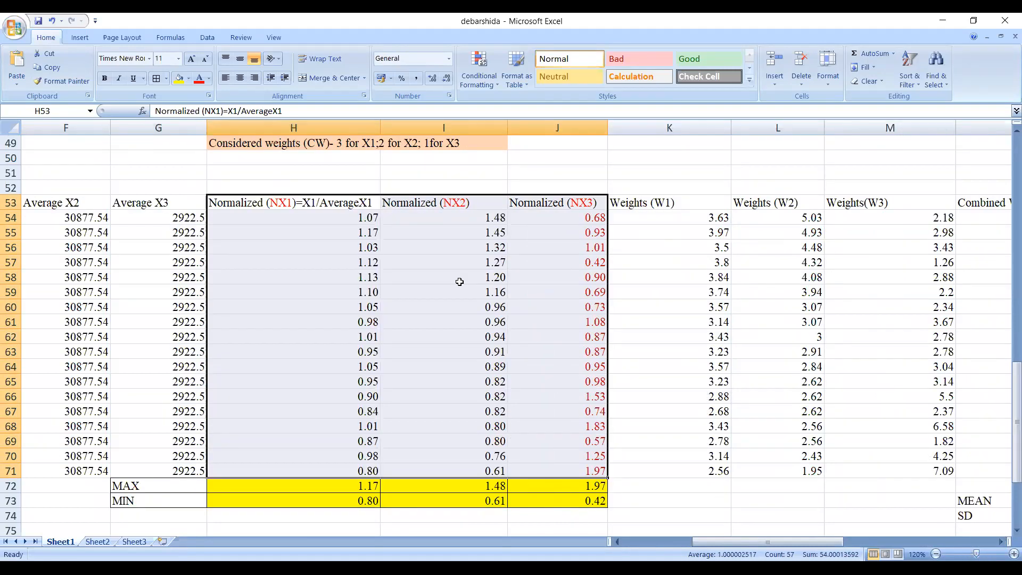
scroll(492, 366, down, 1)
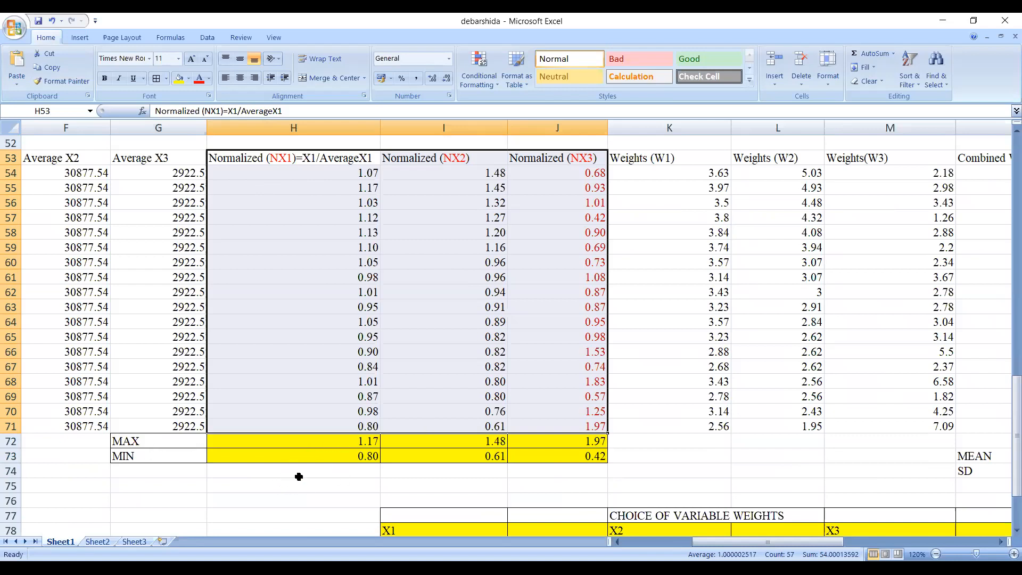
click(272, 488)
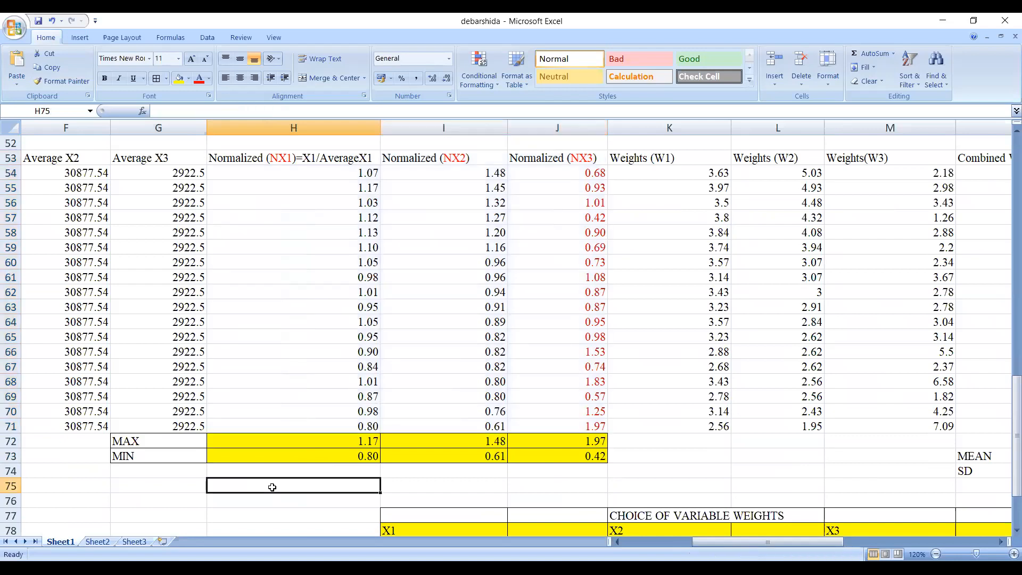
text(=)
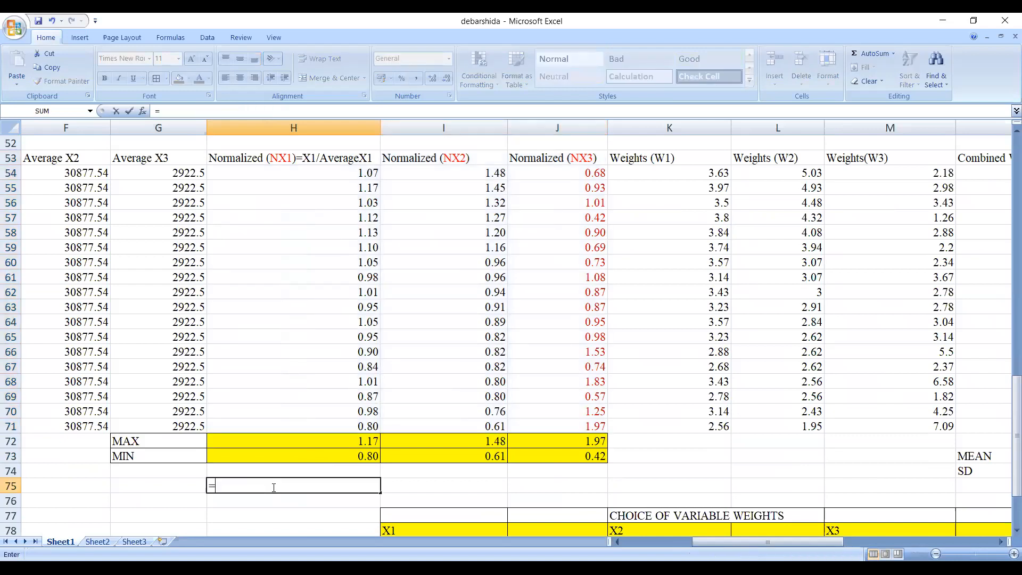
text(MA)
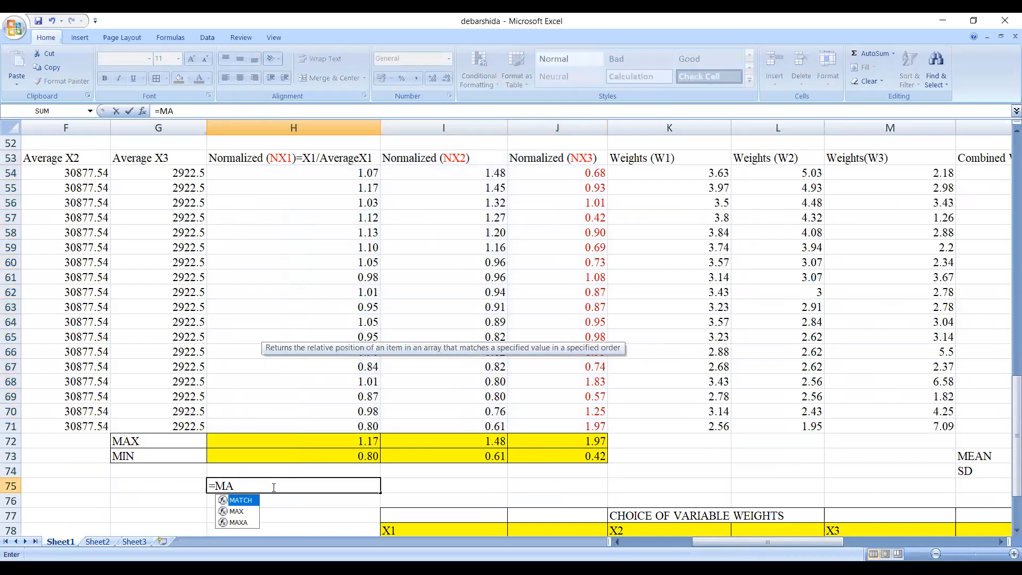
click(248, 512)
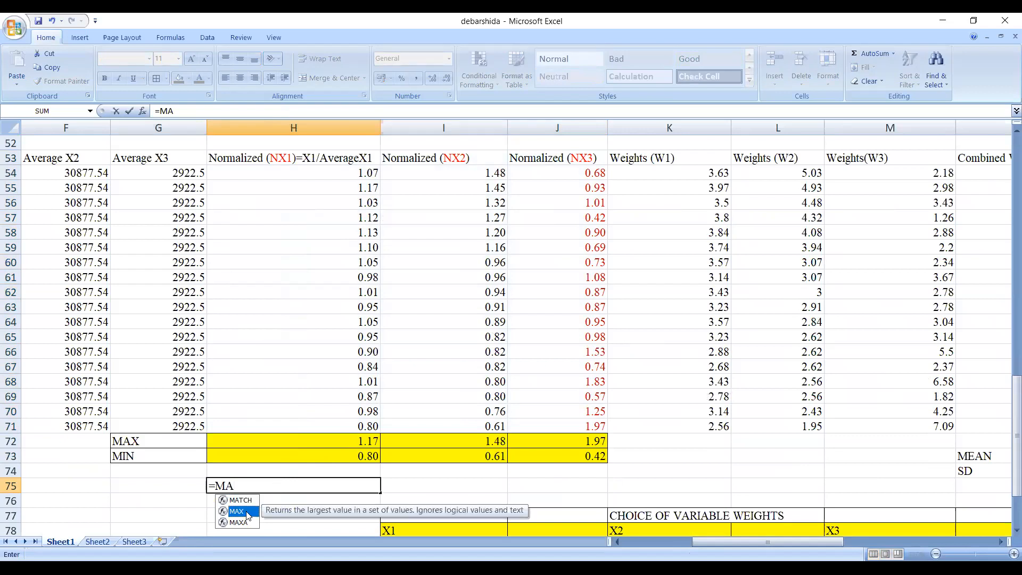
double_click(248, 512)
click(317, 173)
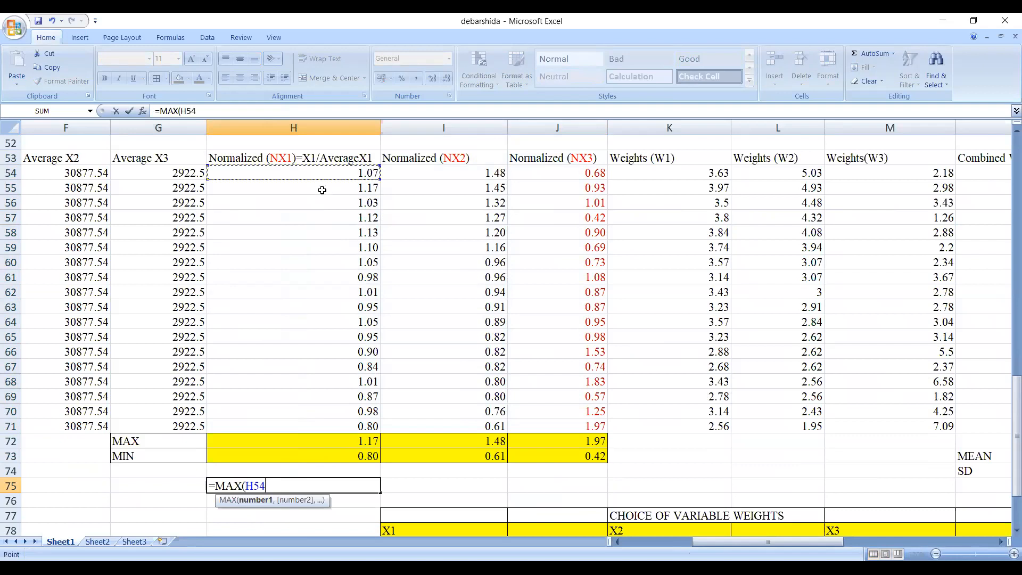
drag(322, 190, 341, 415)
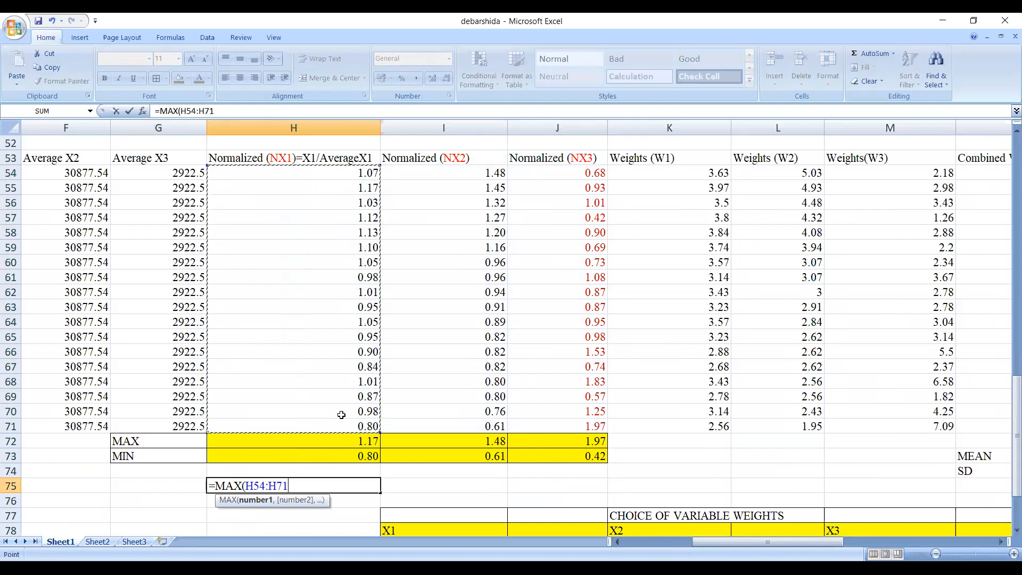
text())
key(Return)
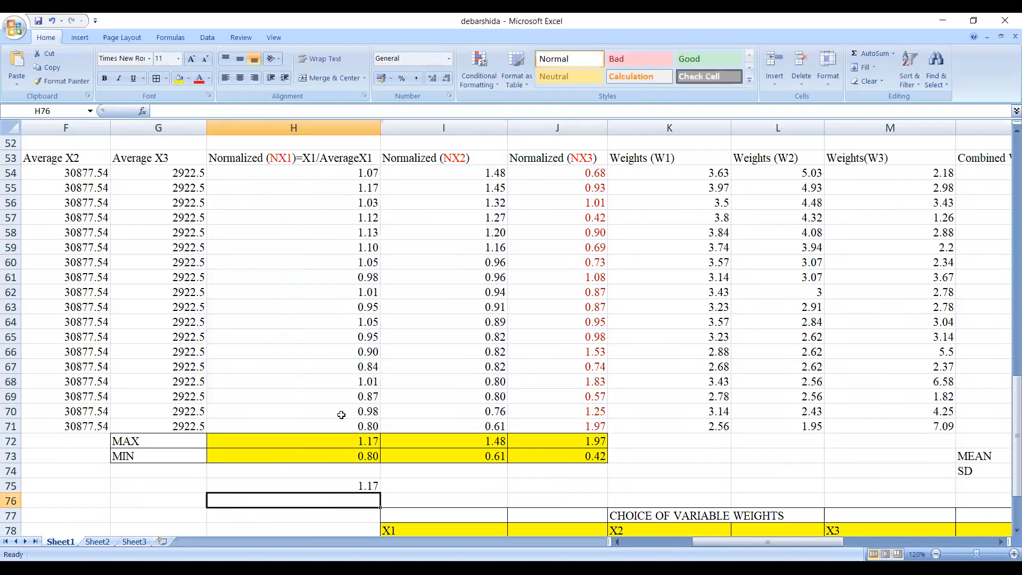
click(367, 488)
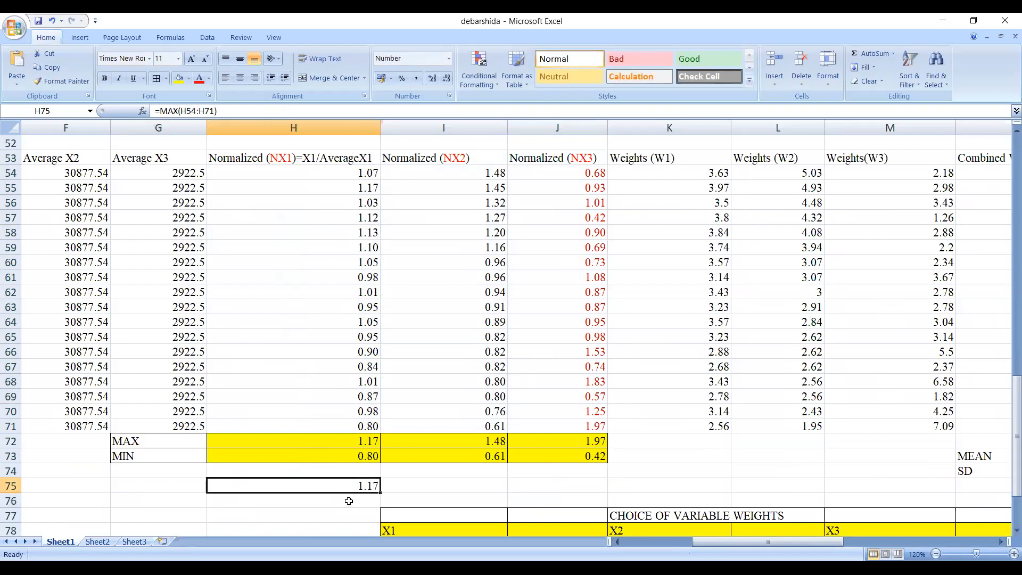
- Calculate the minimum normalized NX1 value in H76 with the MIN function over H54:H71
click(349, 500)
text(=)
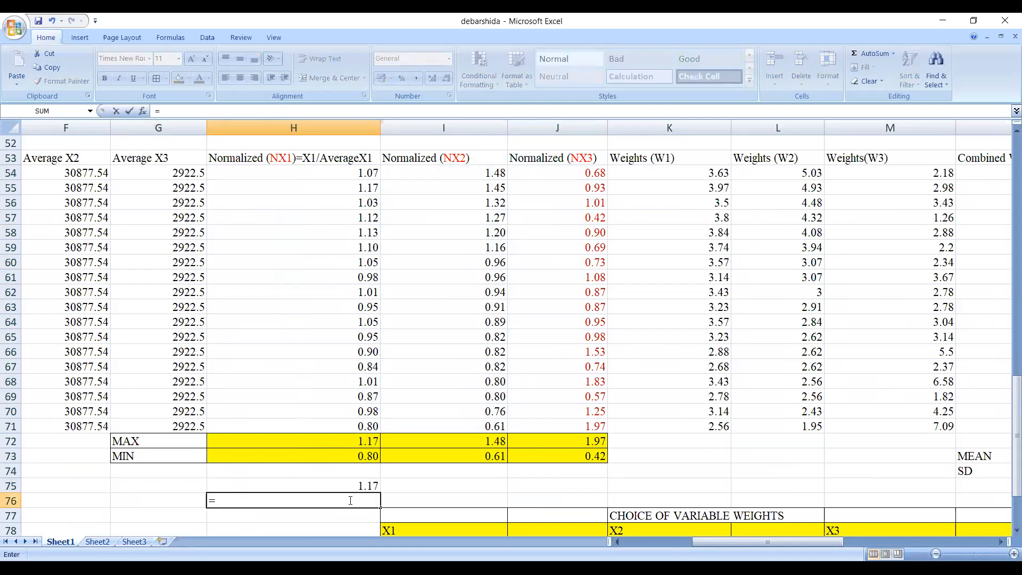
text(MIN)
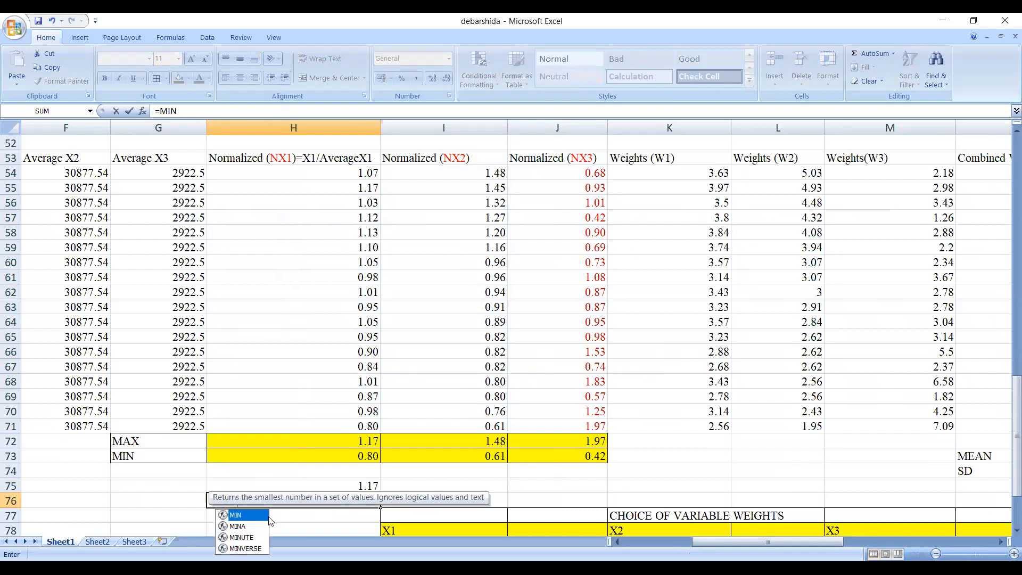
double_click(245, 517)
click(359, 173)
shift+click(336, 429)
text())
key(Return)
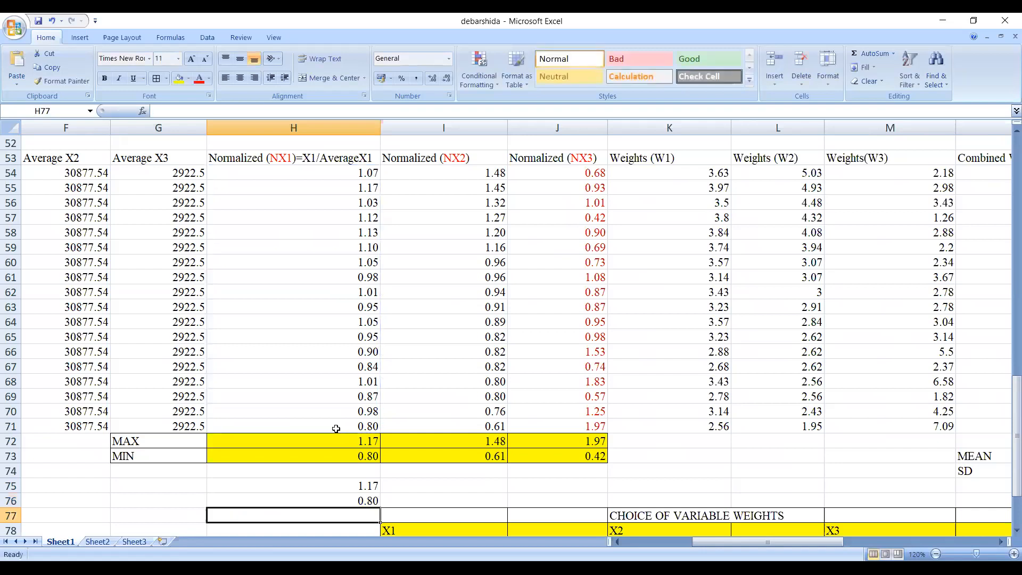
- View the variable weights table below row 77, and check the NX3 MAX and MIN formulas in J72 and J73
scroll(337, 503, down, 2)
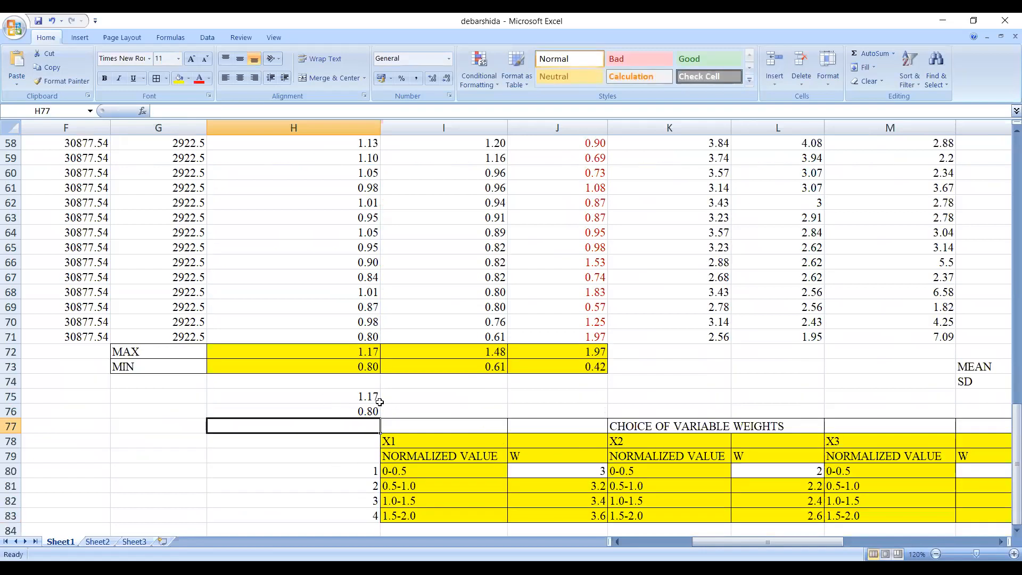
scroll(319, 396, up, 3)
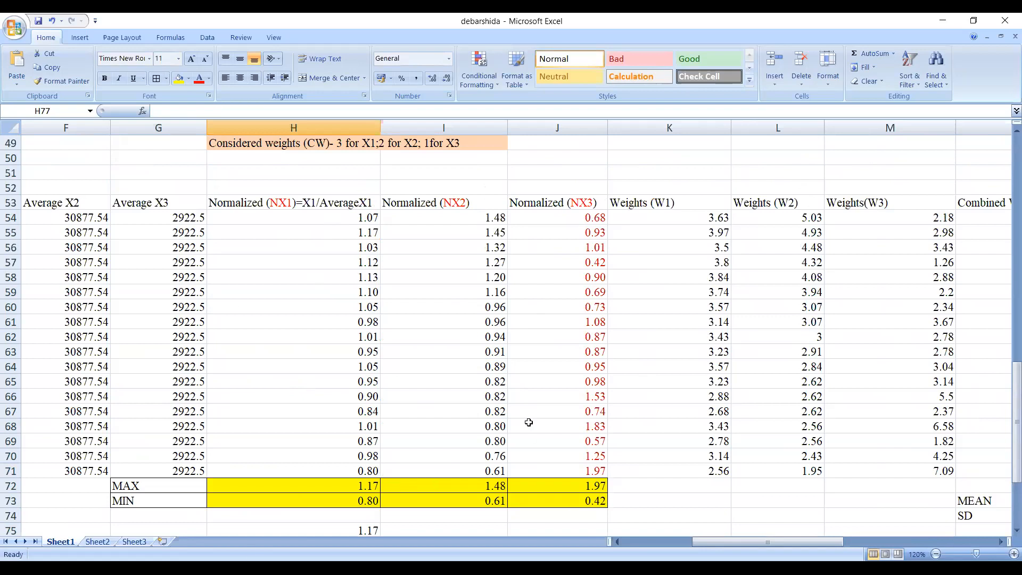
scroll(528, 422, down, 1)
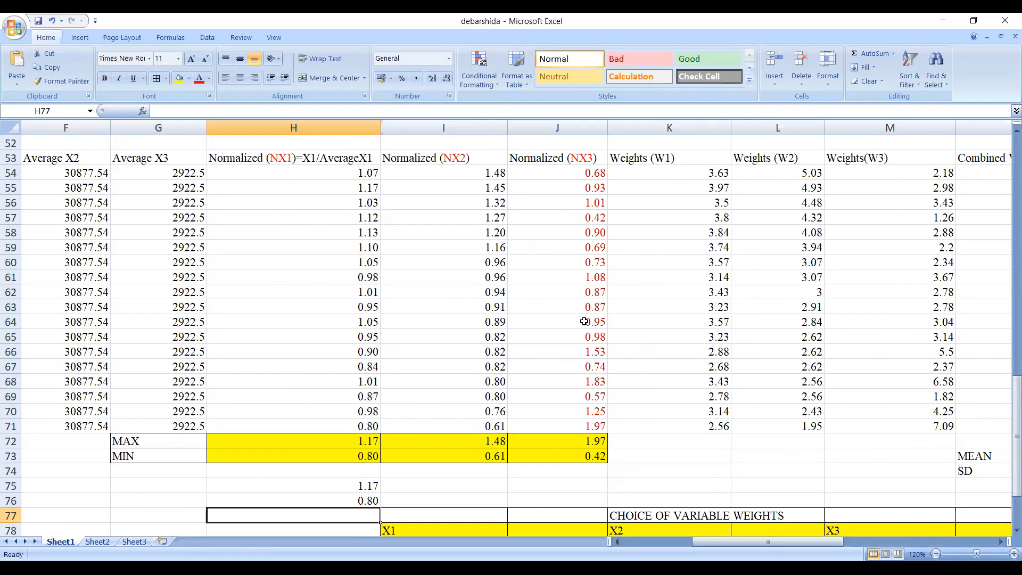
click(598, 440)
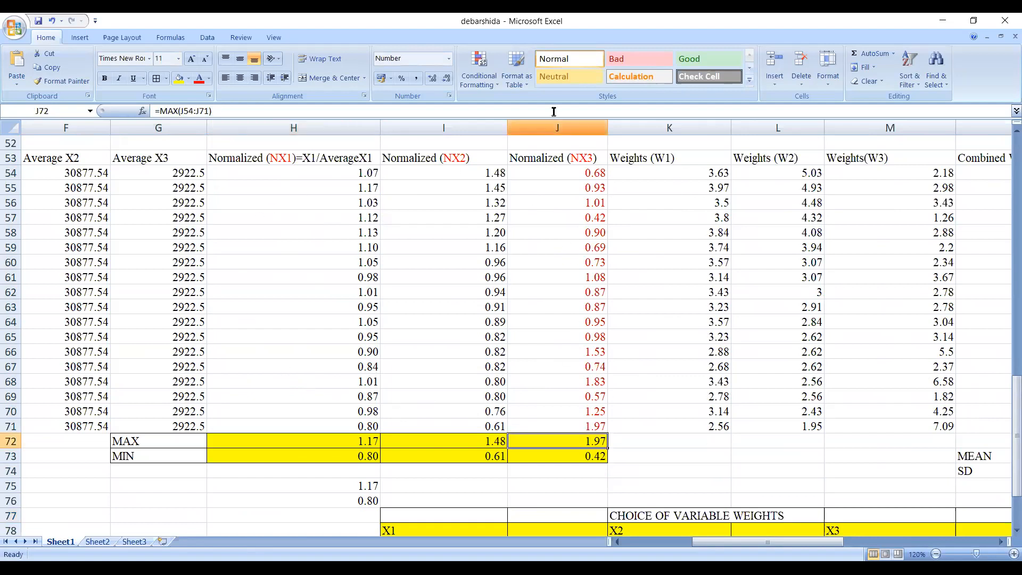
click(590, 458)
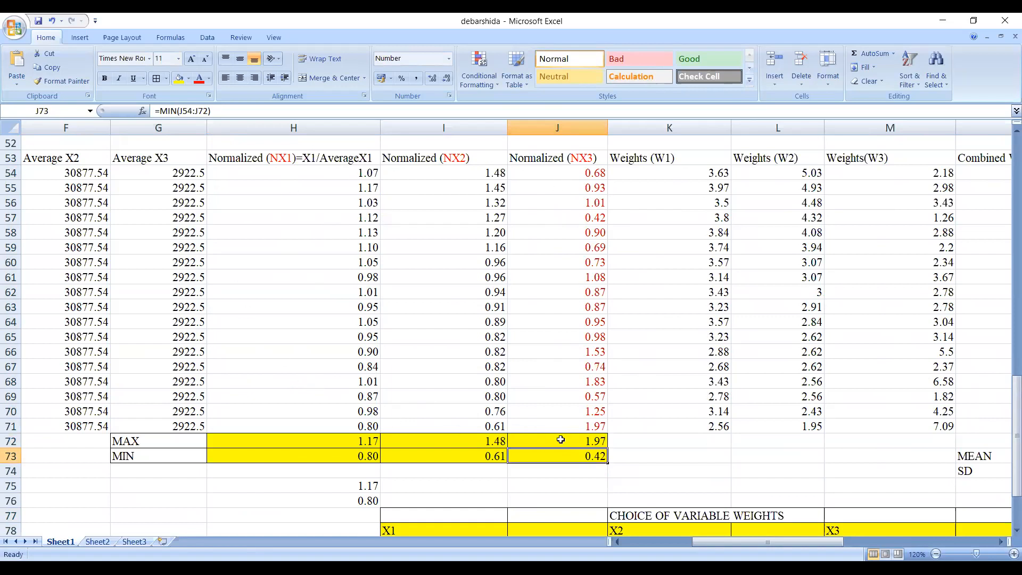
click(569, 443)
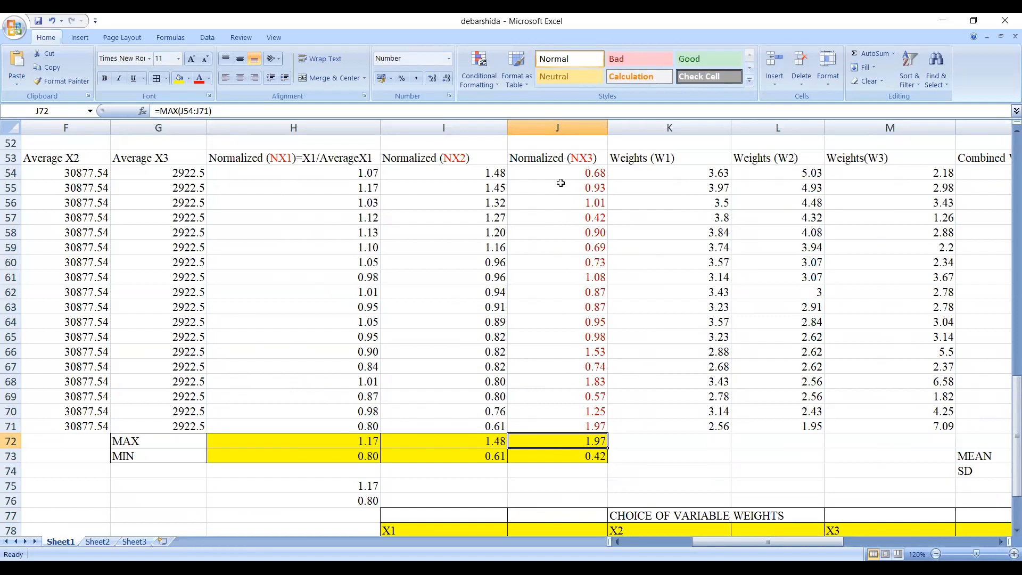
- Review the normalized NX3 values in J53:J71 and bring the full variable weights table for X1, X2 and X3 into view
drag(538, 161, 551, 424)
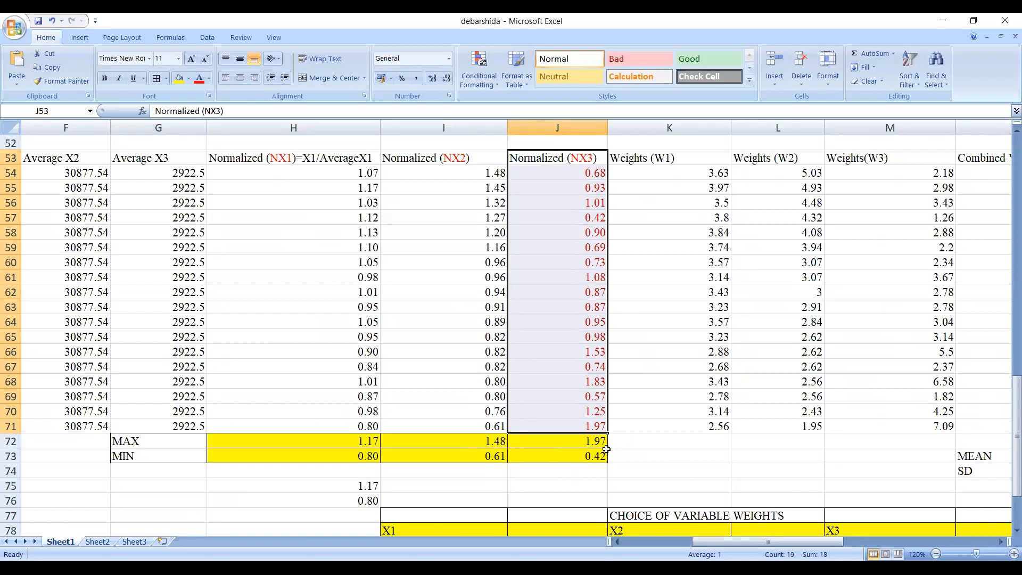
scroll(606, 449, down, 1)
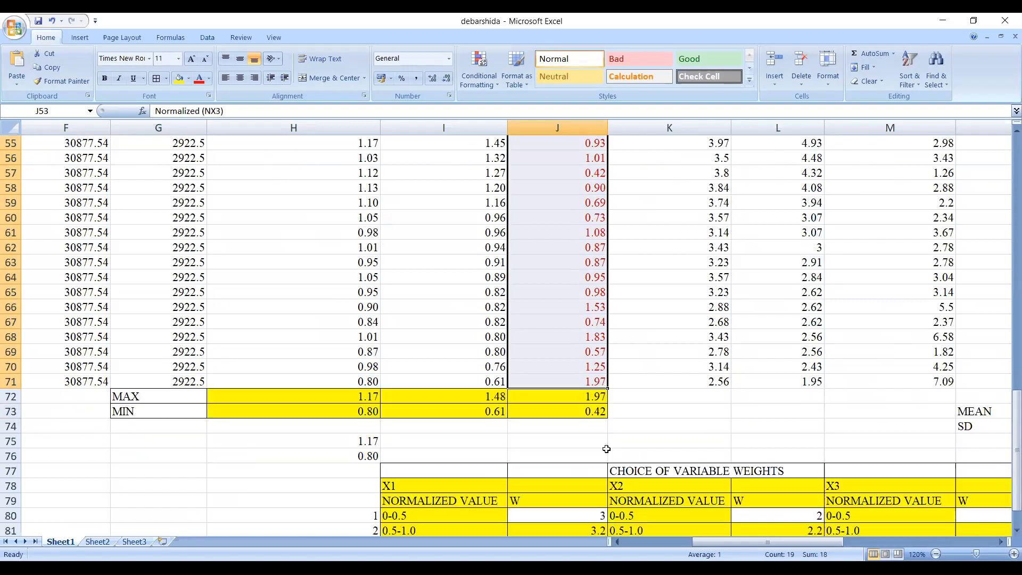
scroll(606, 448, up, 1)
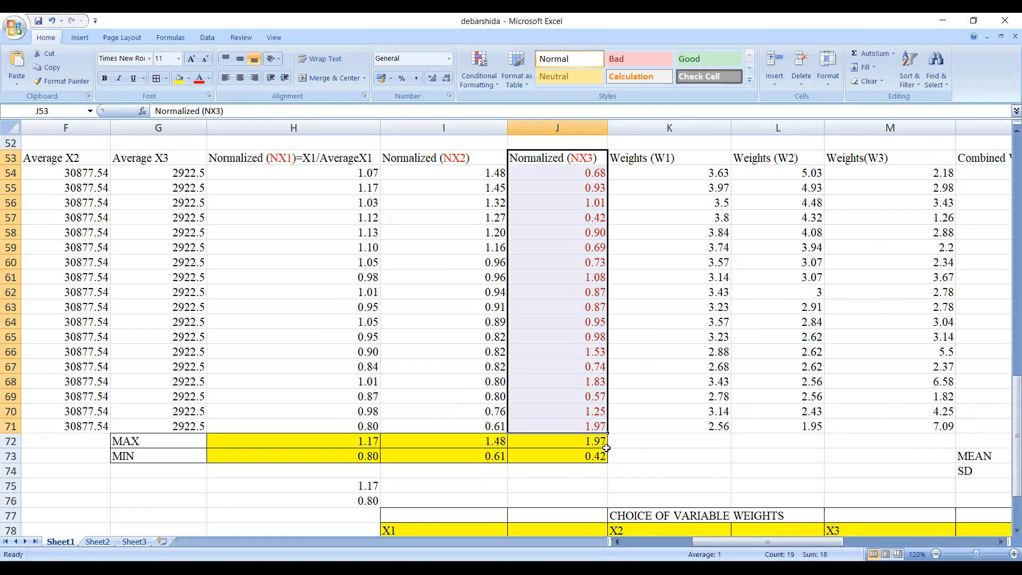
scroll(612, 449, down, 4)
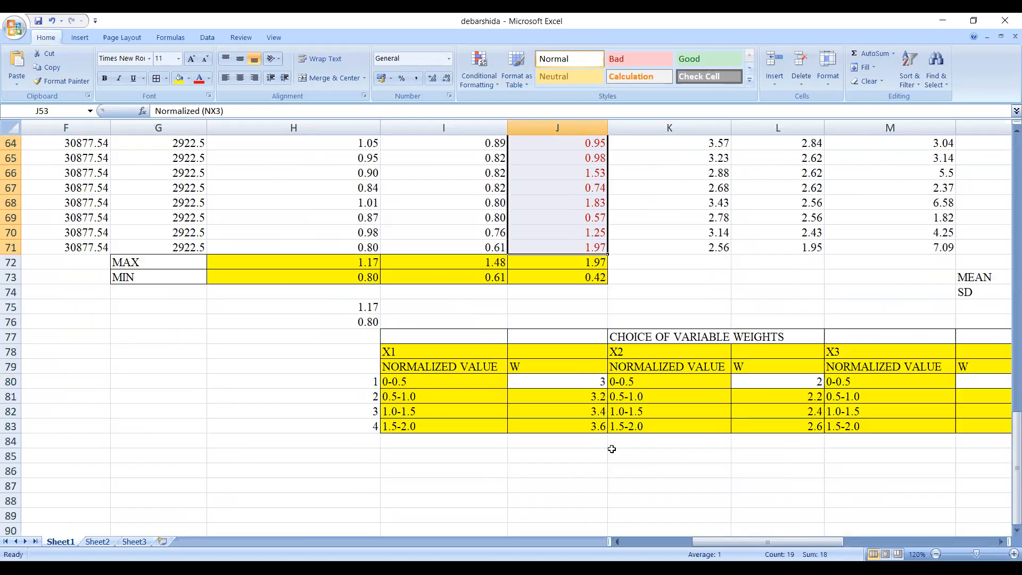
click(1001, 542)
click(1001, 541)
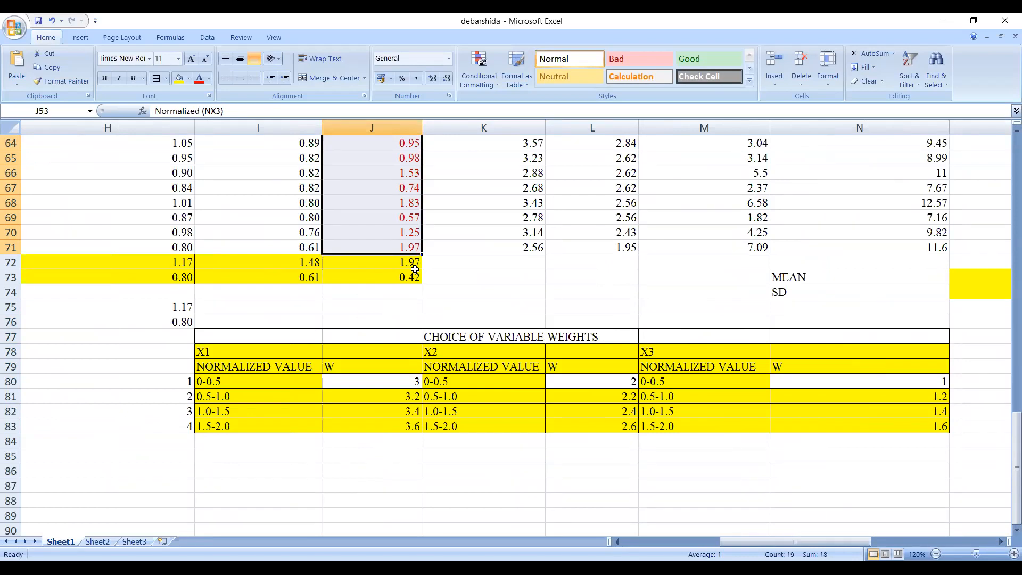
- Examine each X1 normalized value range in I80:I83 of the variable weights table
click(229, 382)
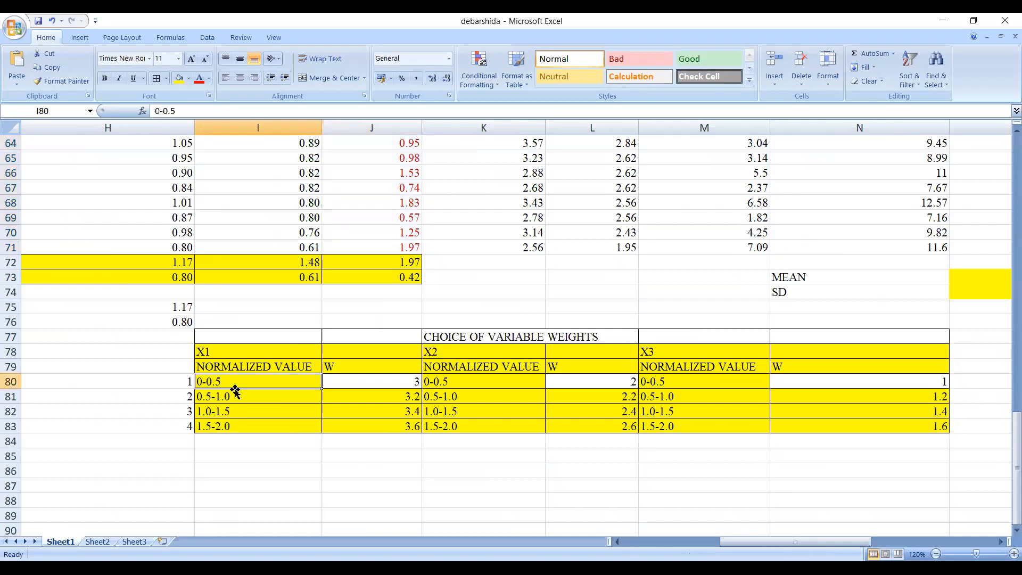
click(248, 399)
click(249, 409)
click(240, 426)
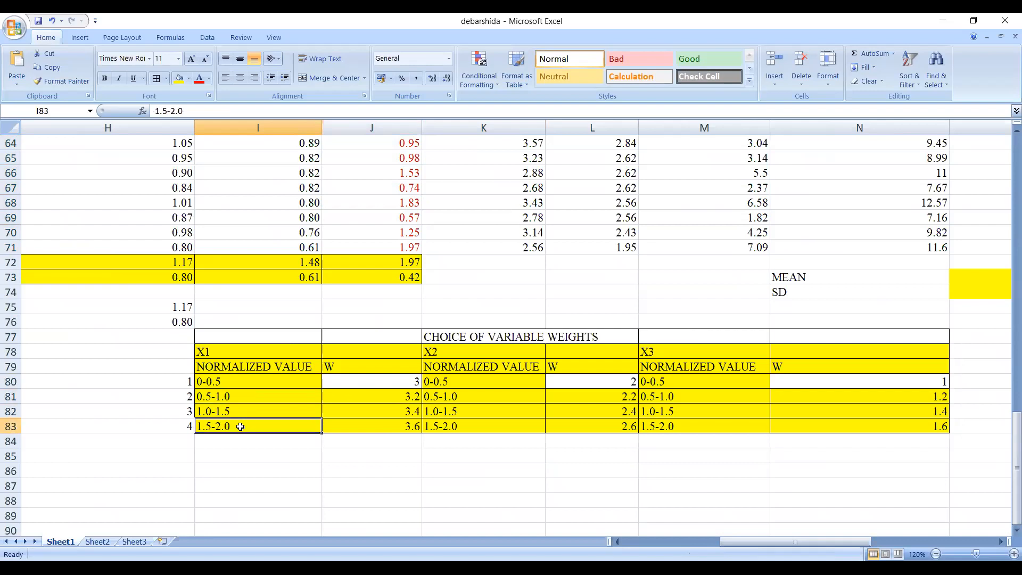
click(204, 385)
click(203, 400)
click(208, 381)
click(208, 397)
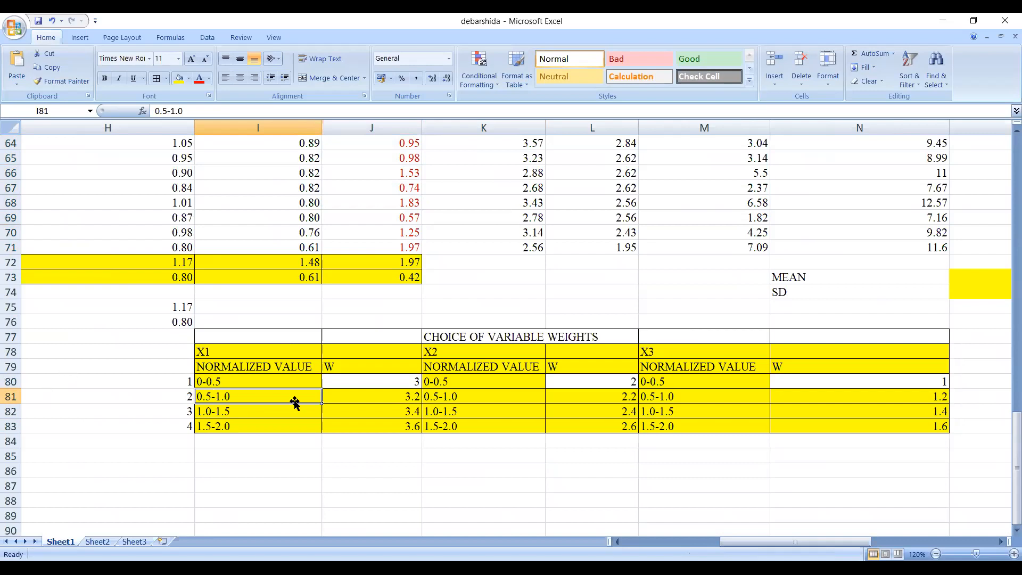
click(237, 383)
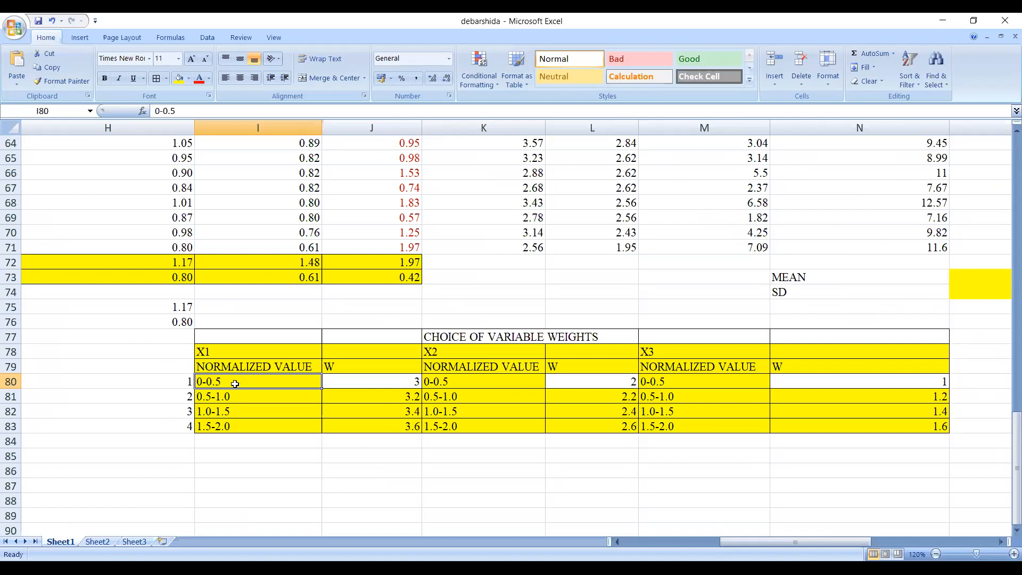
- Compare the NX3 maximum and minimum in J72:J73 with the X1 ranges, and review the X2 and X3 ranges in rows 80 to 83
drag(229, 391, 239, 429)
drag(366, 262, 374, 274)
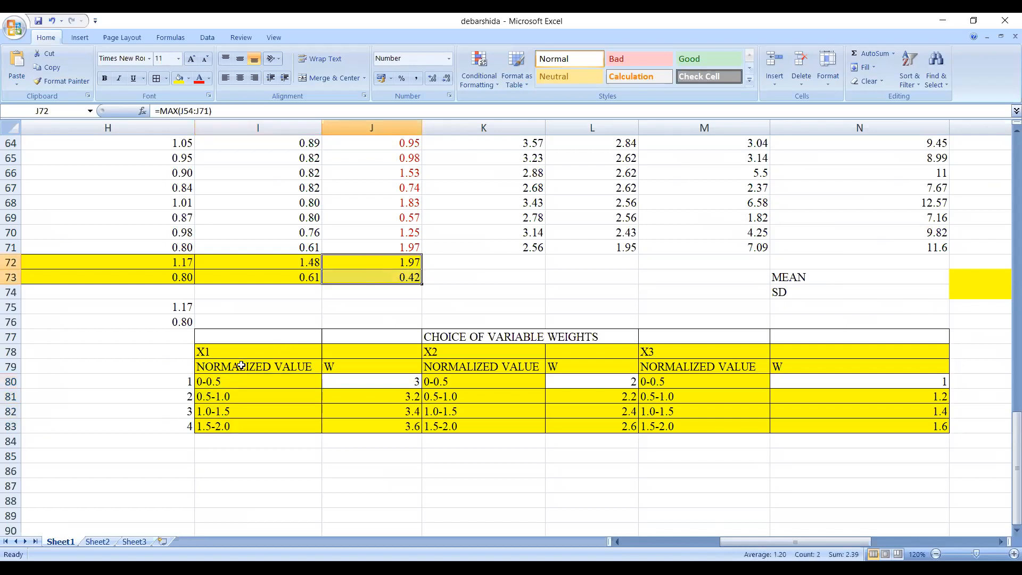
drag(213, 382, 231, 428)
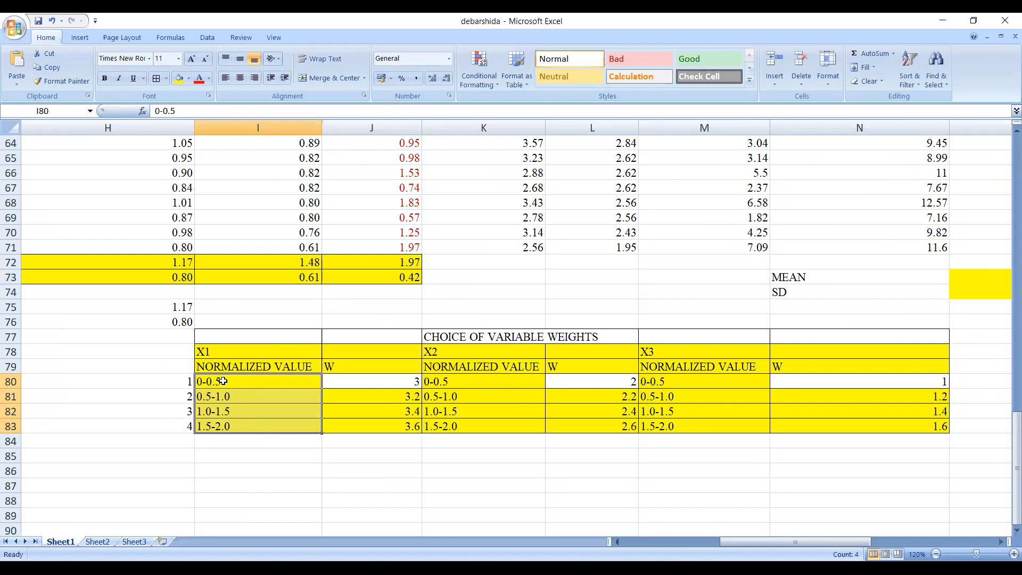
drag(223, 381, 223, 429)
drag(436, 379, 455, 430)
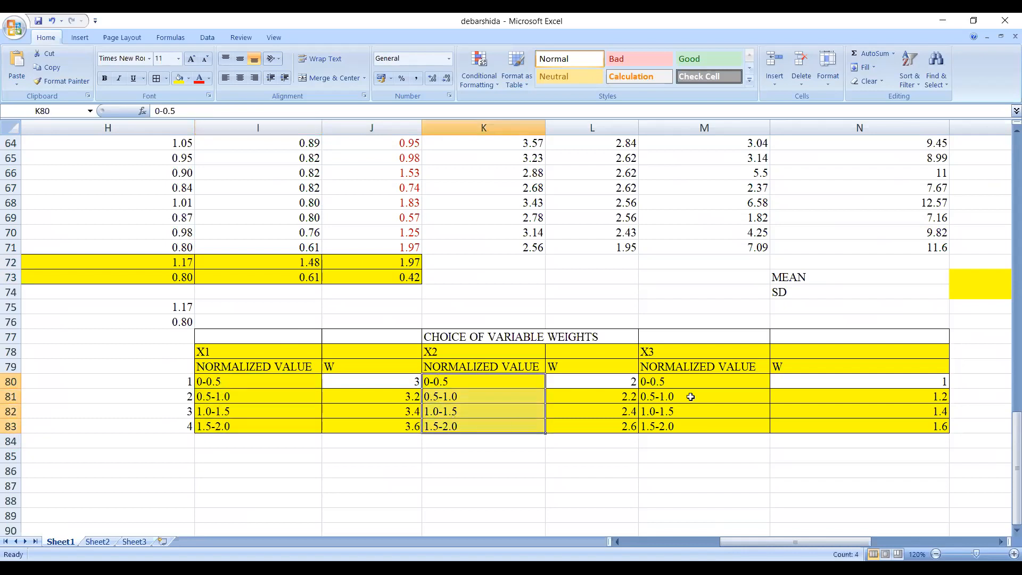
drag(697, 379, 701, 429)
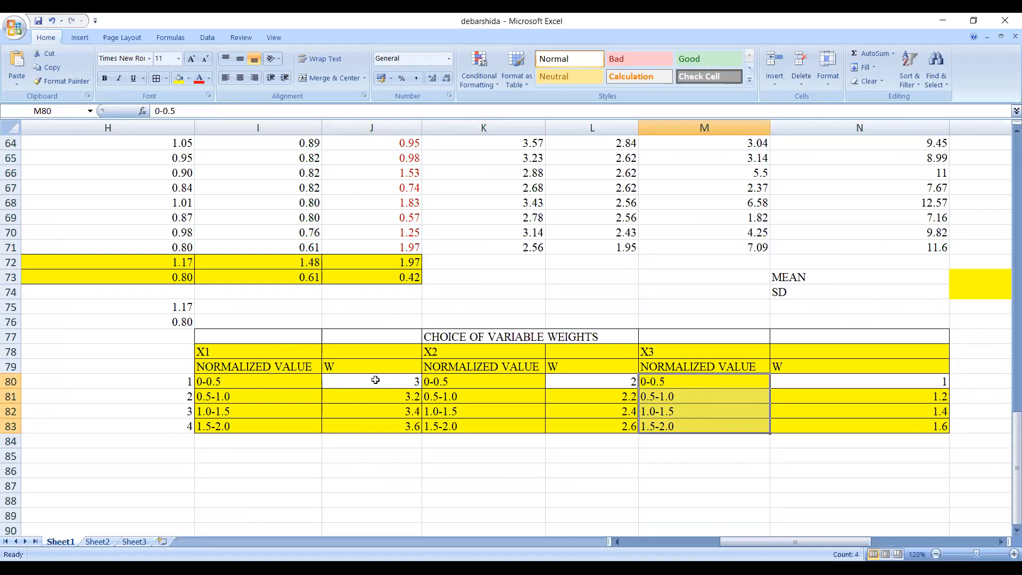
- Check the starting weights for the 0-0.5 range of X1, X2 and X3 in J80, L80 and N80
click(351, 384)
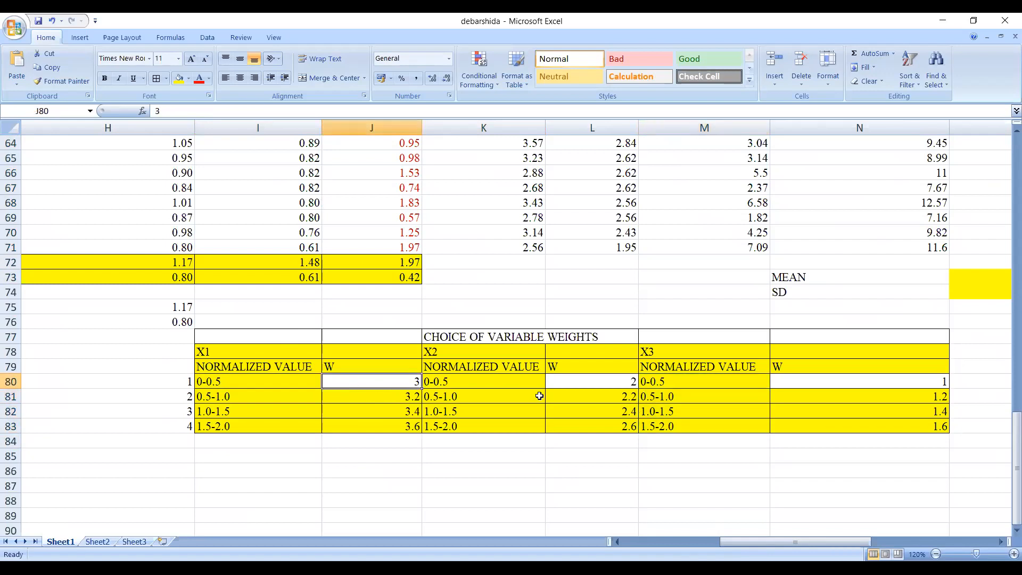
click(578, 382)
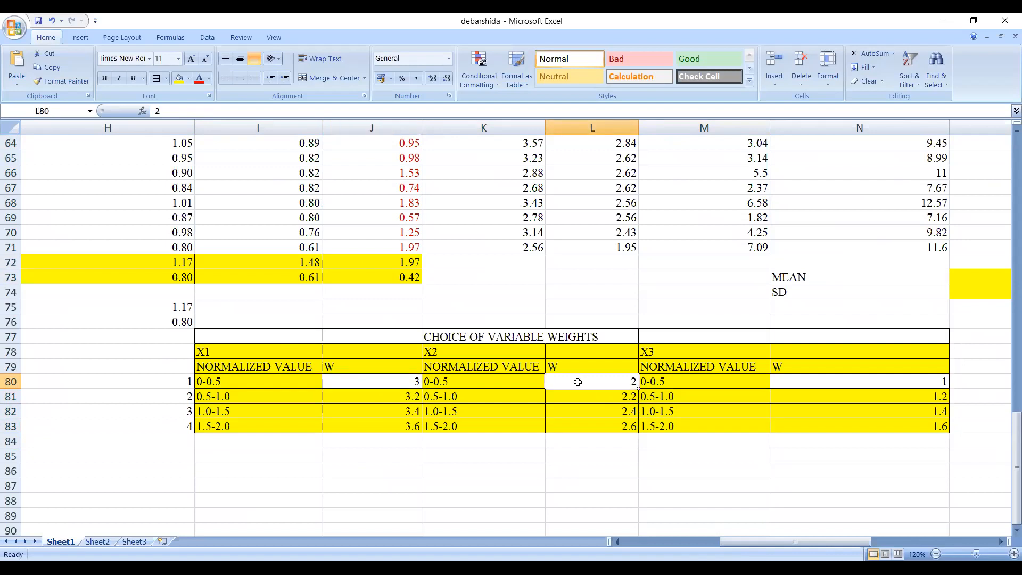
click(812, 383)
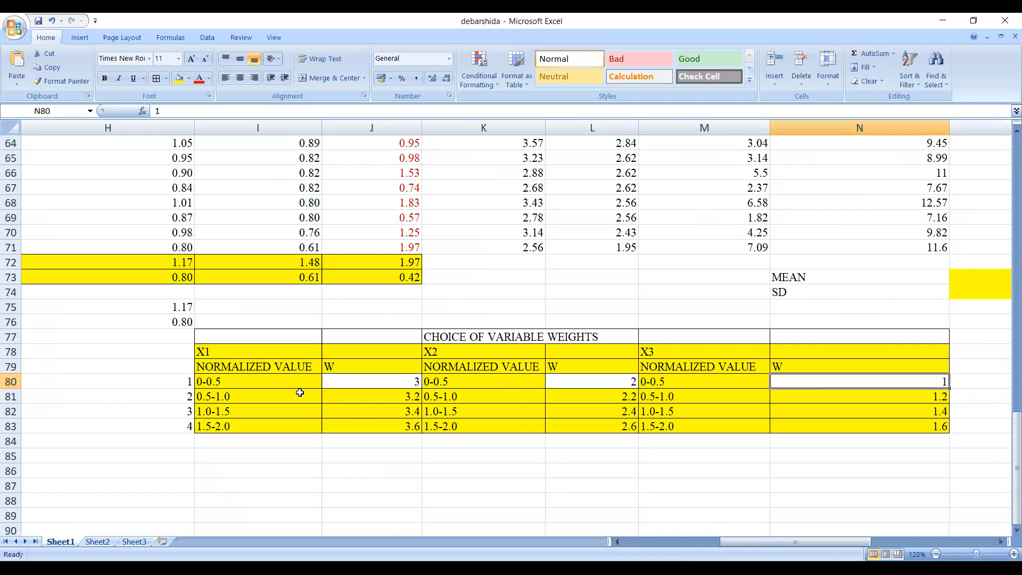
click(366, 382)
click(245, 383)
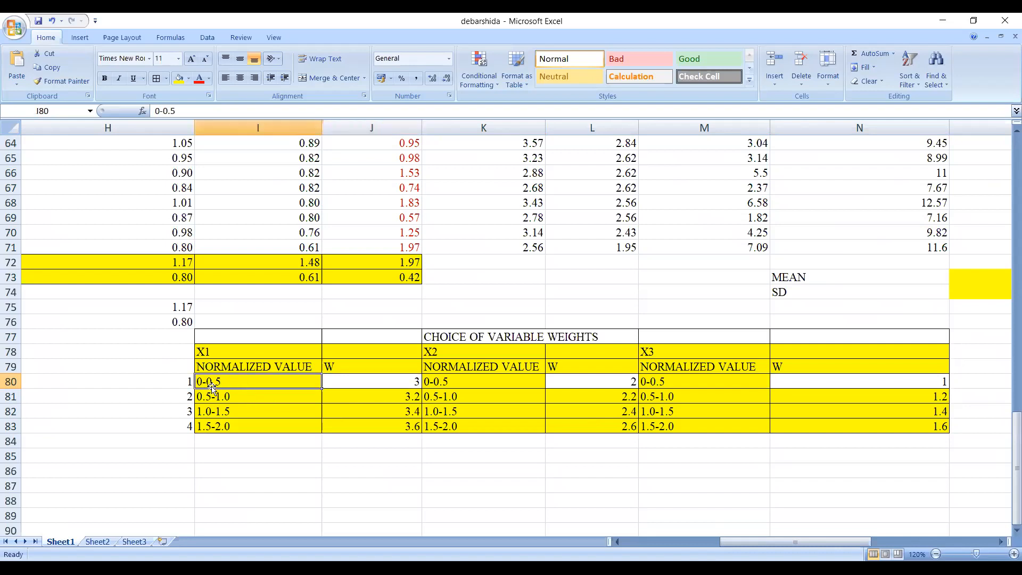
- Examine how the X1 weights increase from range to range in J80:J83
click(381, 386)
click(380, 397)
click(377, 410)
click(364, 428)
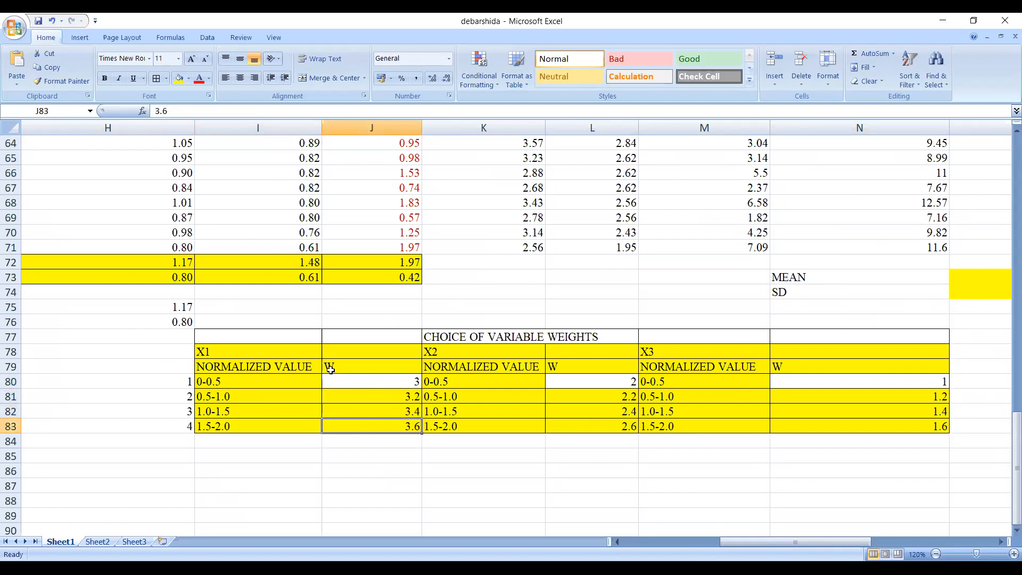
click(344, 383)
click(347, 398)
click(344, 414)
click(343, 425)
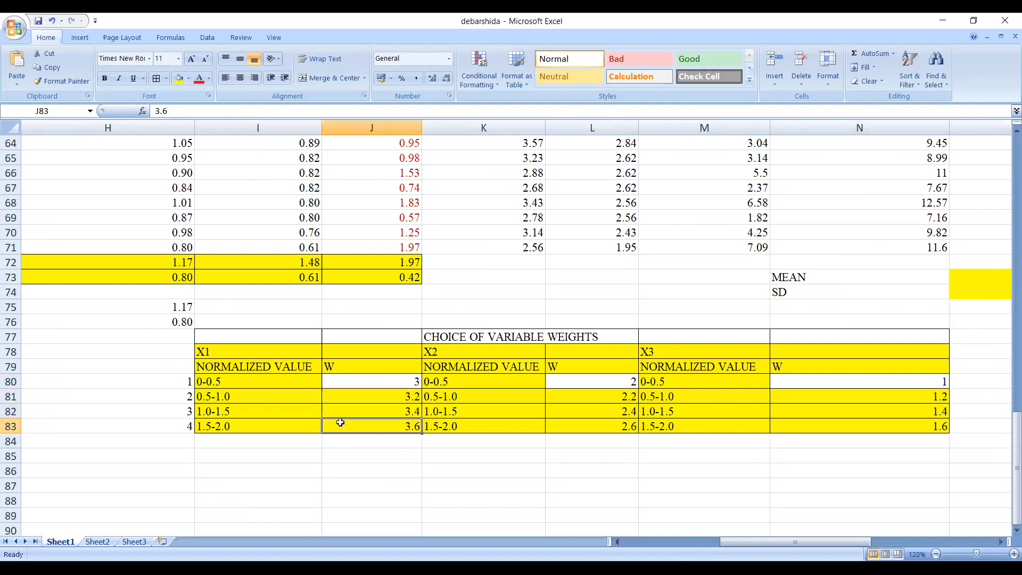
click(367, 385)
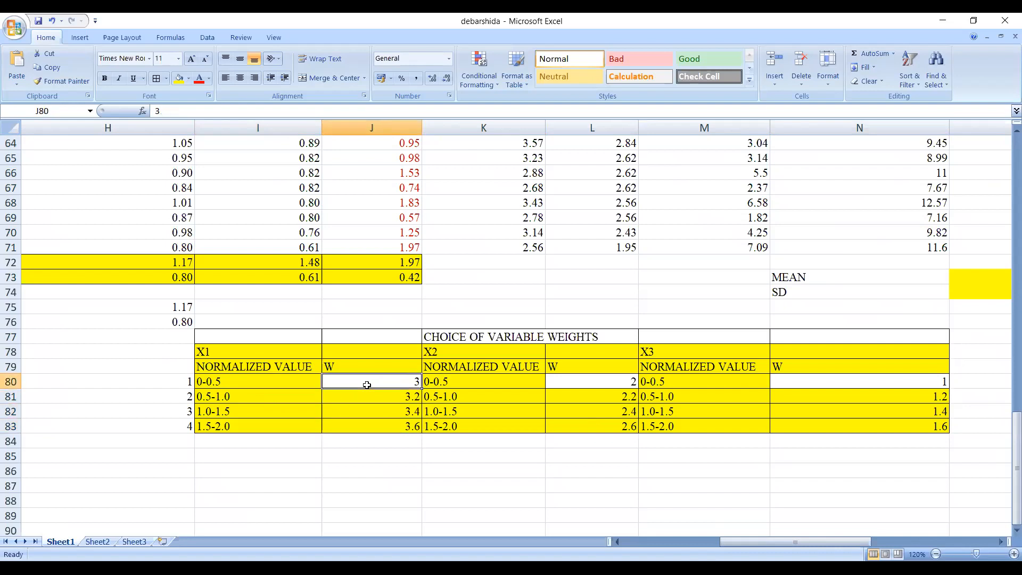
click(360, 397)
click(356, 414)
click(358, 426)
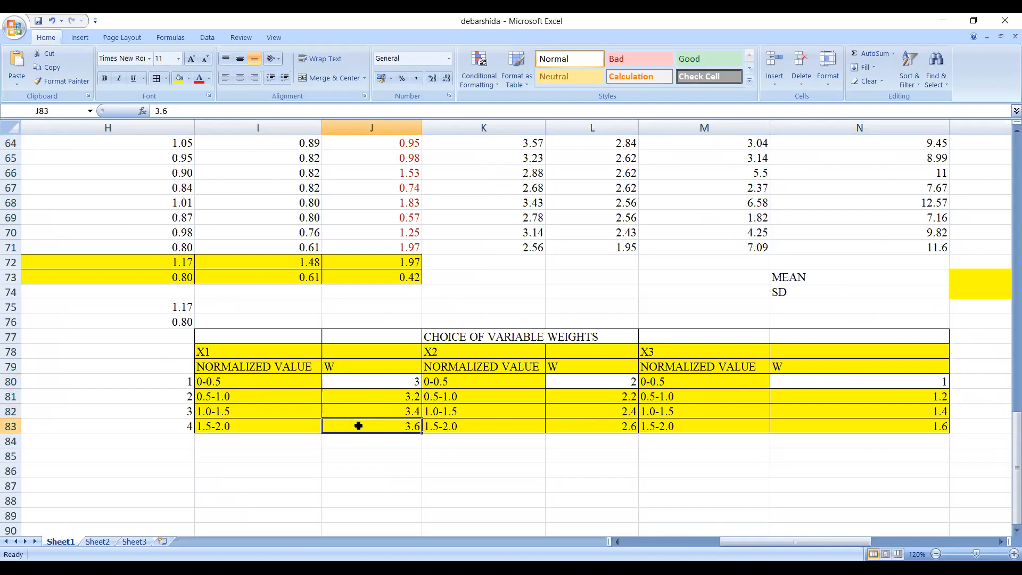
click(360, 381)
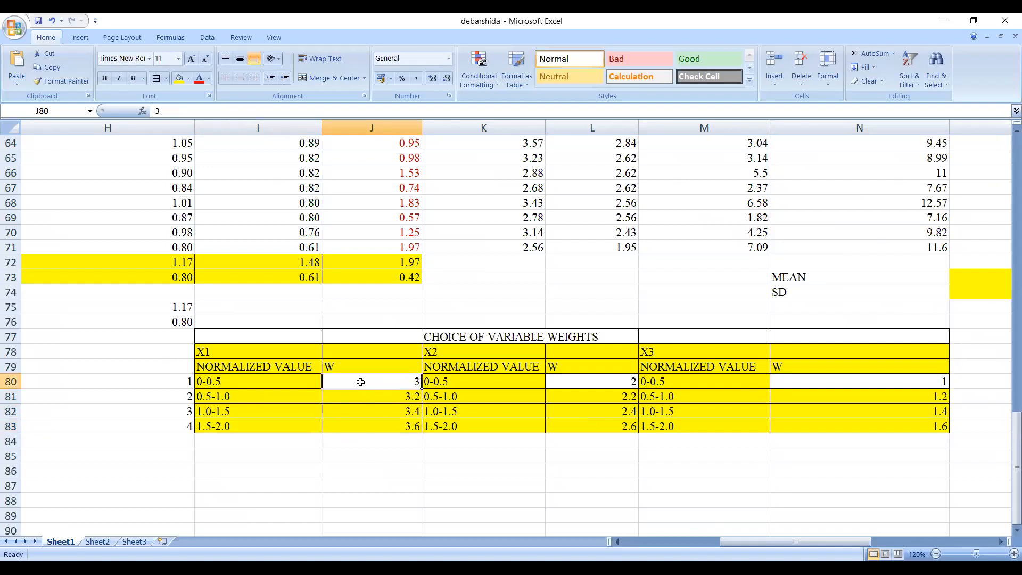
click(362, 401)
click(364, 411)
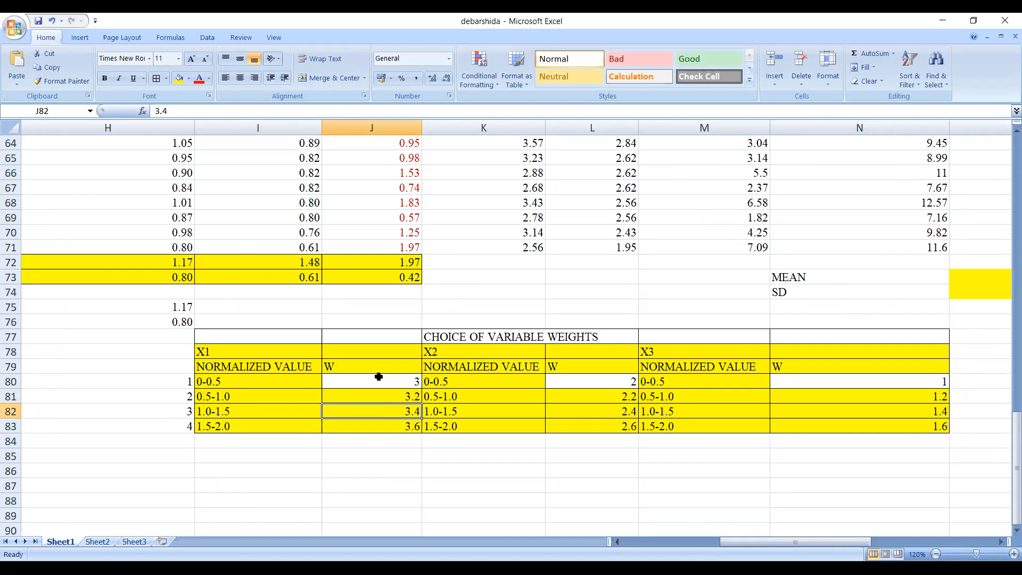
- Match the X1 normalized value ranges in I80:I83 with their weights in J80:J83
drag(249, 382, 365, 426)
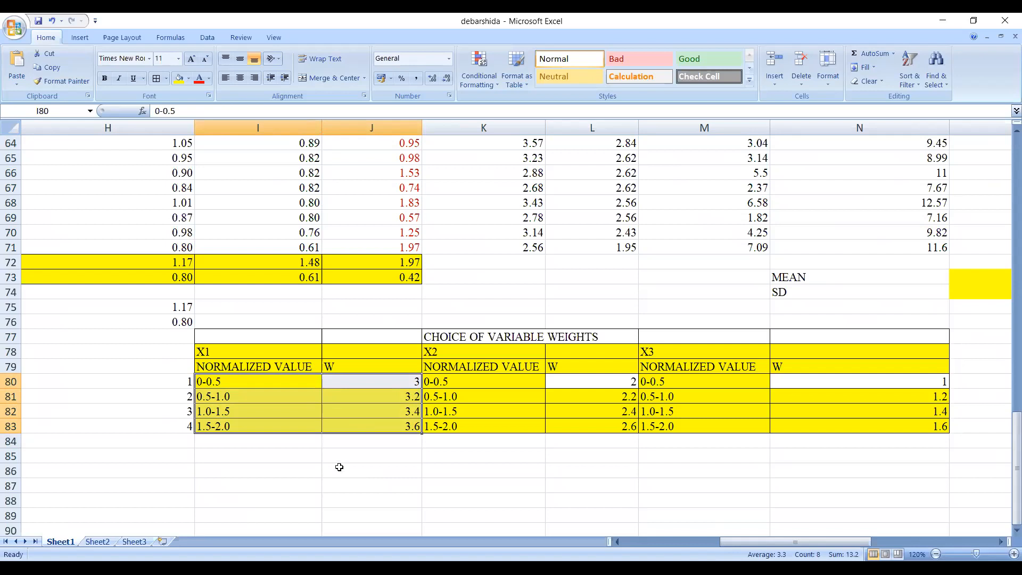
click(339, 467)
click(232, 382)
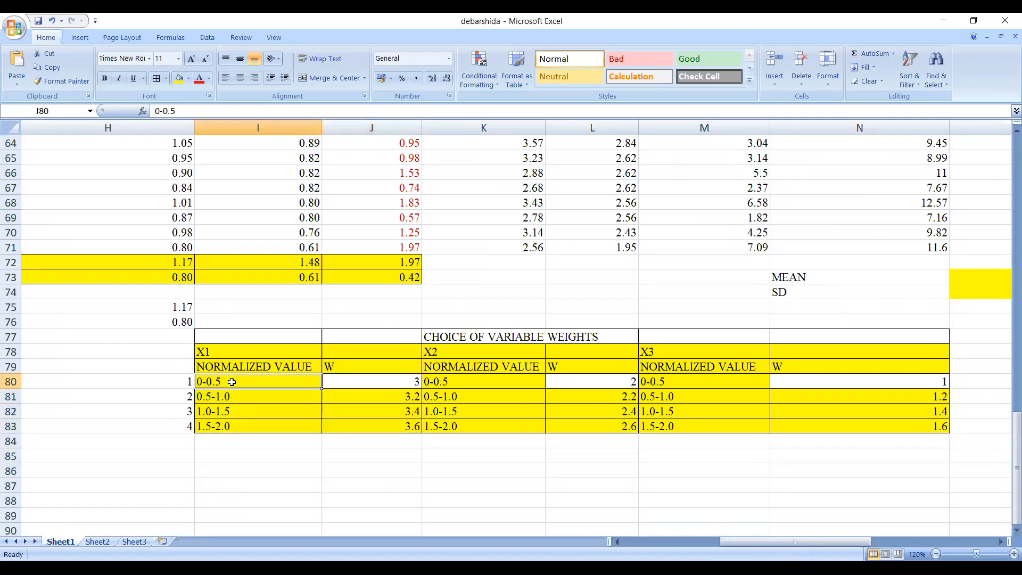
click(353, 387)
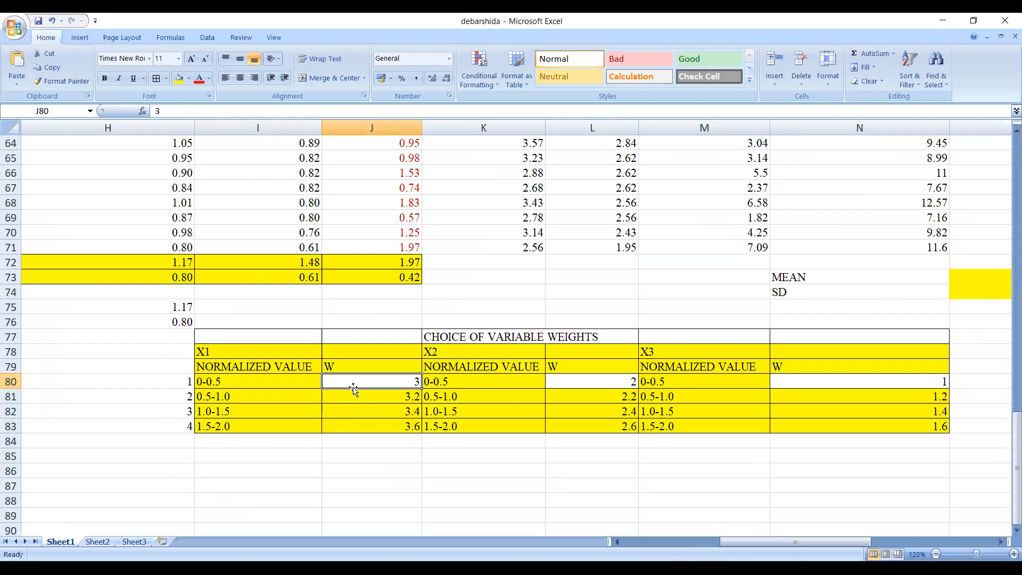
drag(252, 381, 260, 424)
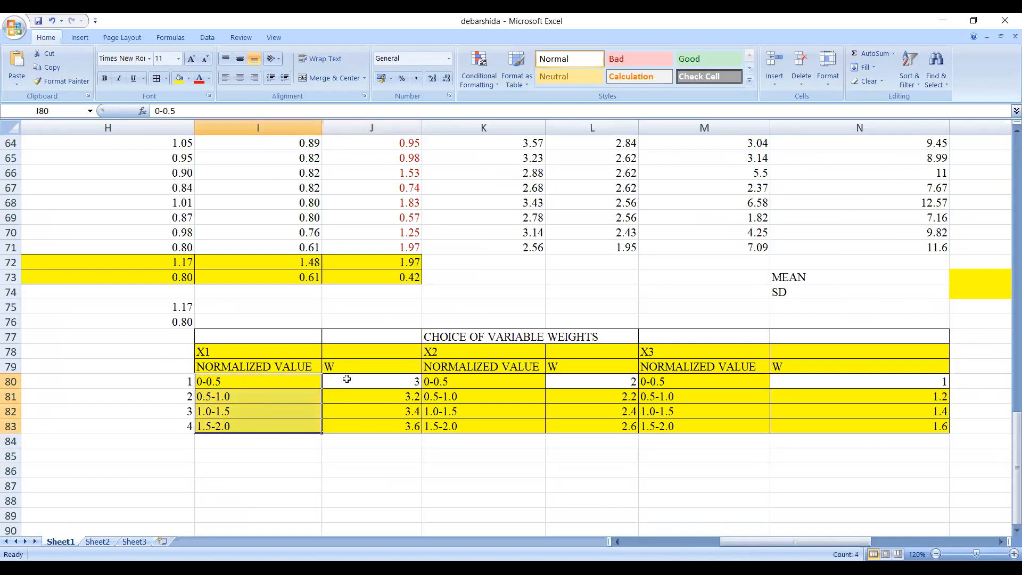
drag(346, 378, 342, 421)
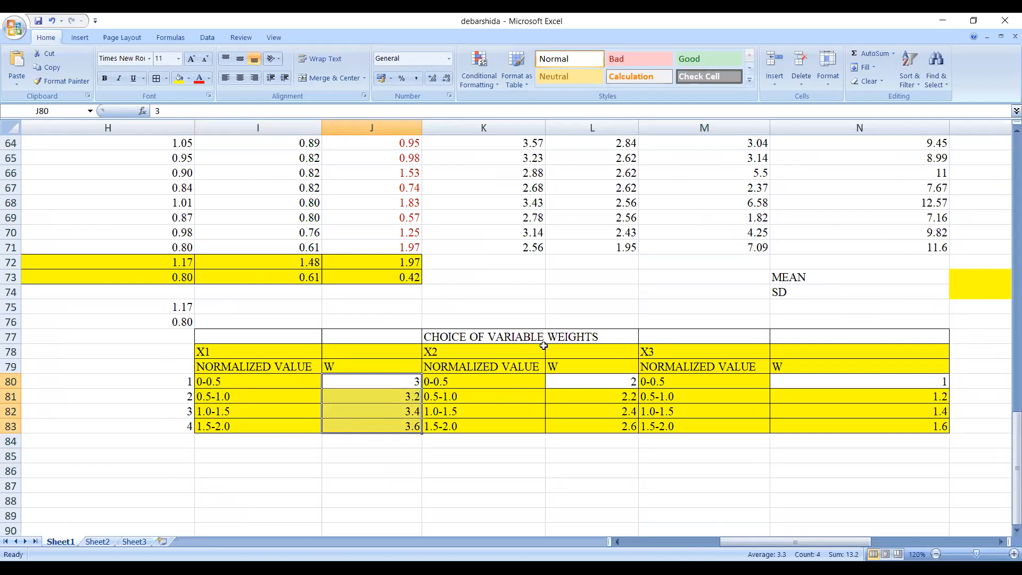
- Review the Weights (W1), (W2) and (W3) column headings in row 53 and the first W1 weight in K54
scroll(542, 343, up, 5)
scroll(543, 343, up, 2)
scroll(471, 263, down, 1)
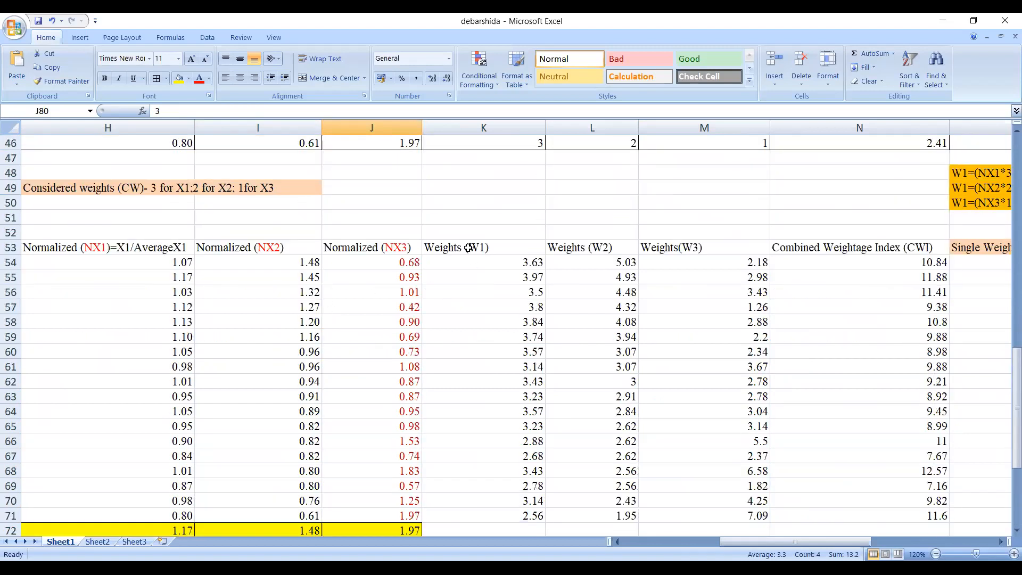
click(467, 248)
scroll(427, 353, down, 1)
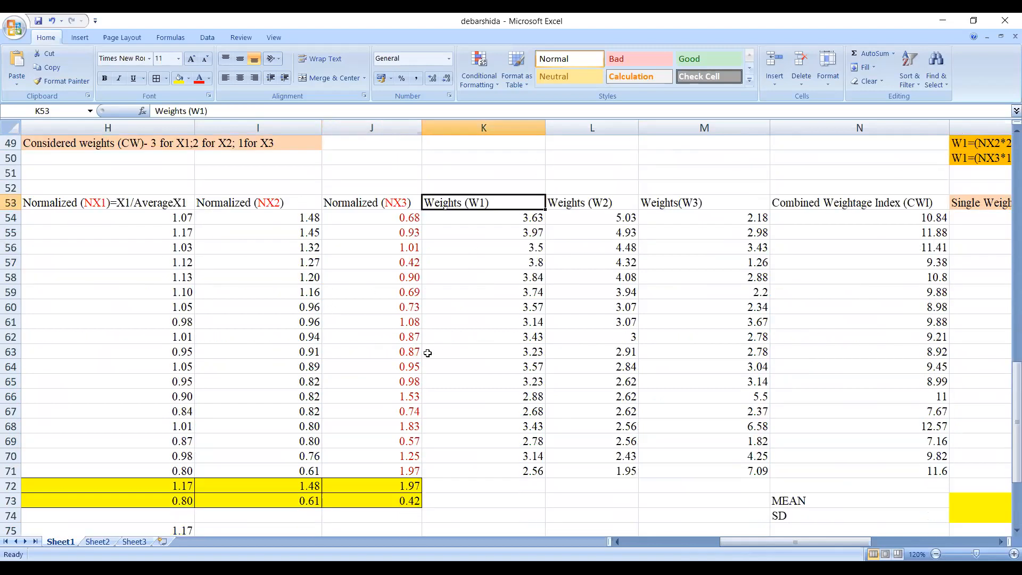
click(575, 213)
click(668, 205)
click(499, 203)
click(490, 221)
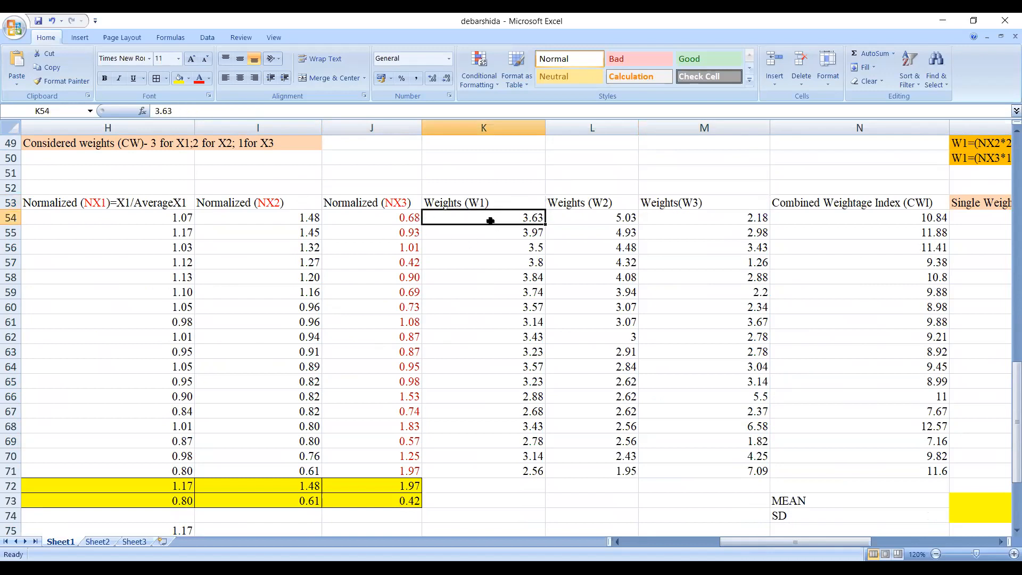
- Fill the first NX1 value in H54 with yellow and compare it with the X1 ranges in I80:I83
click(105, 220)
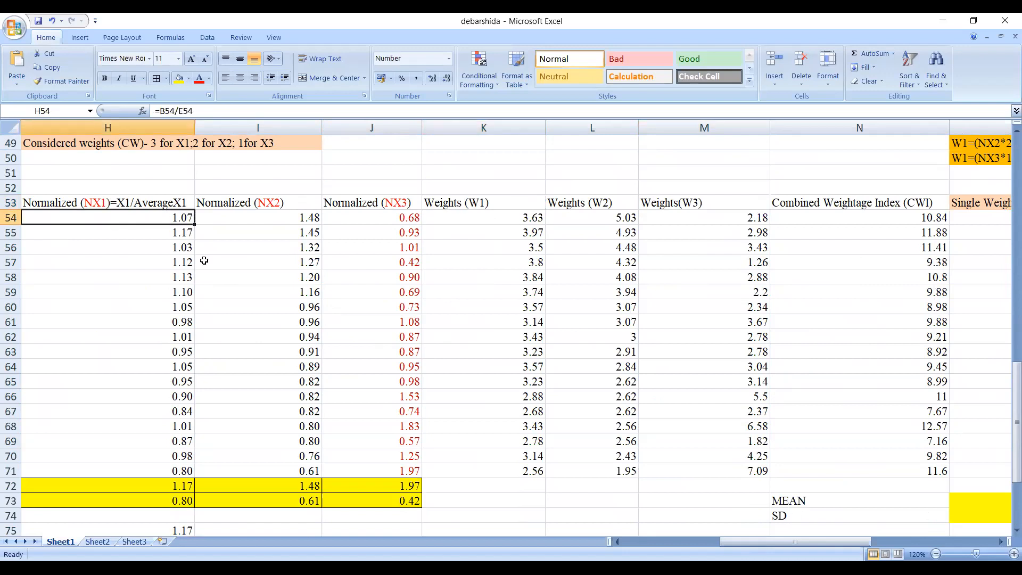
click(179, 78)
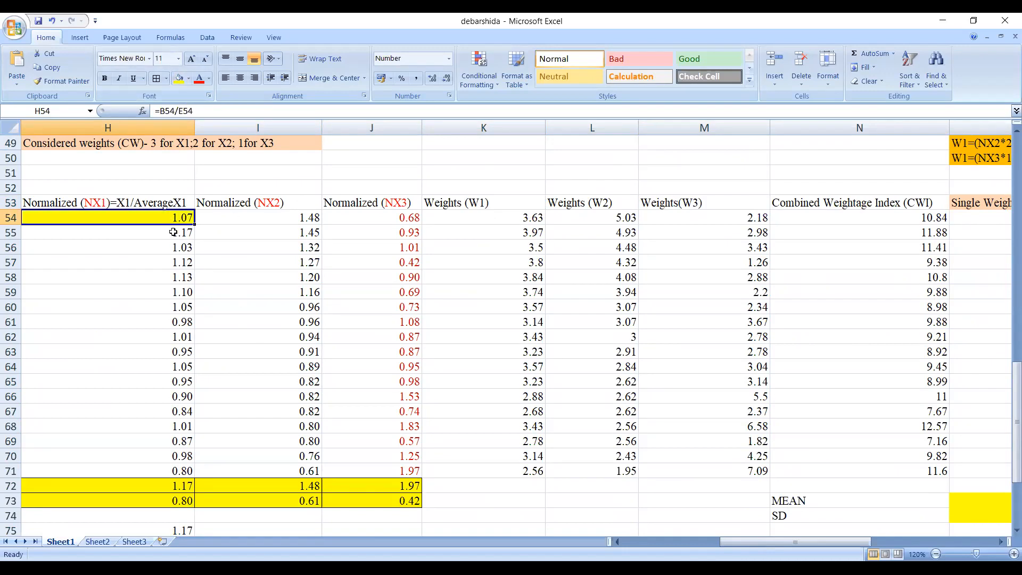
scroll(173, 232, down, 4)
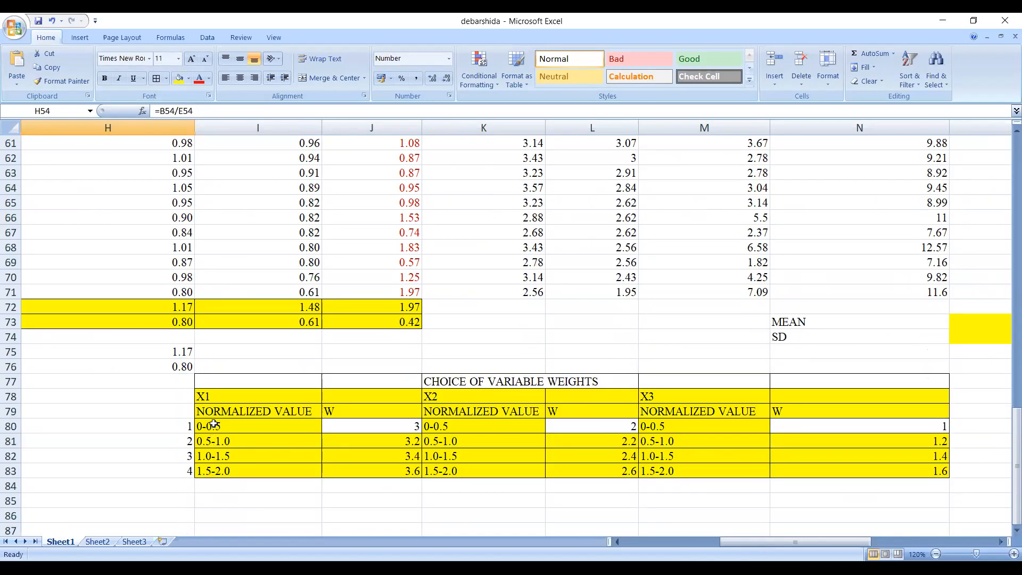
drag(213, 424, 213, 474)
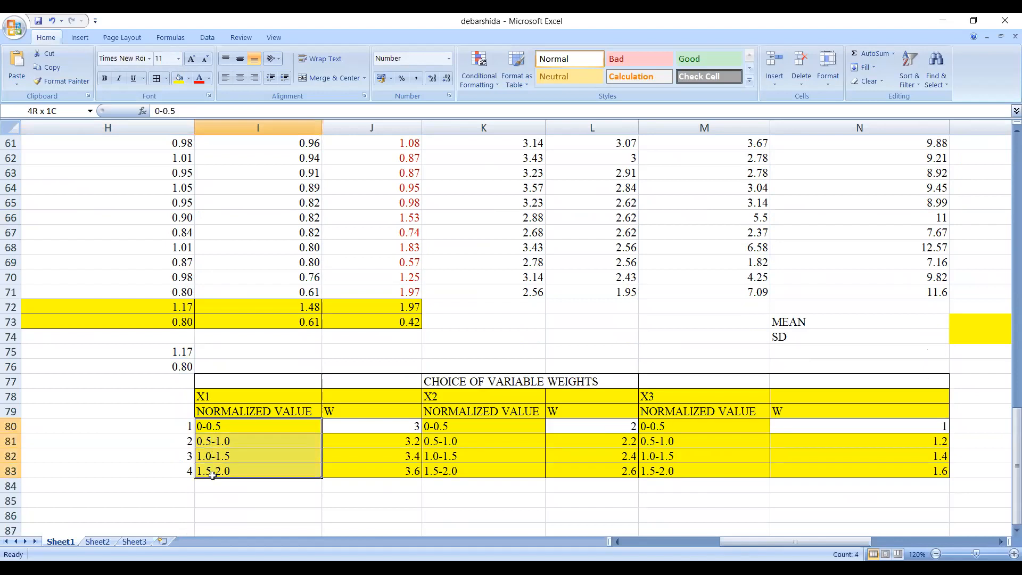
click(244, 518)
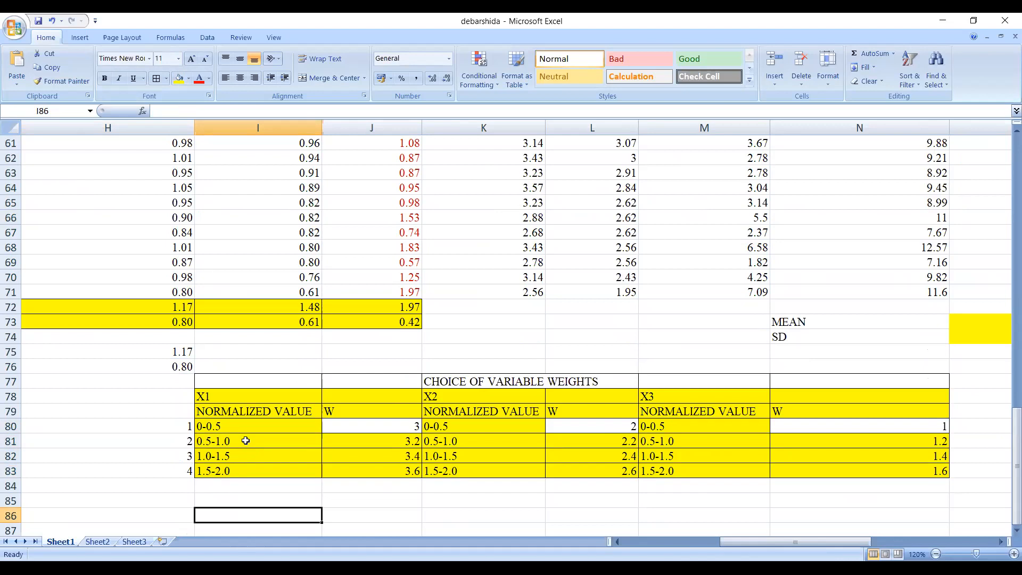
- Match the highlighted NX1 value in H54 with the 1.0-1.5 range in I82 and its X1 weight in J82
scroll(242, 405, up, 5)
scroll(203, 362, down, 6)
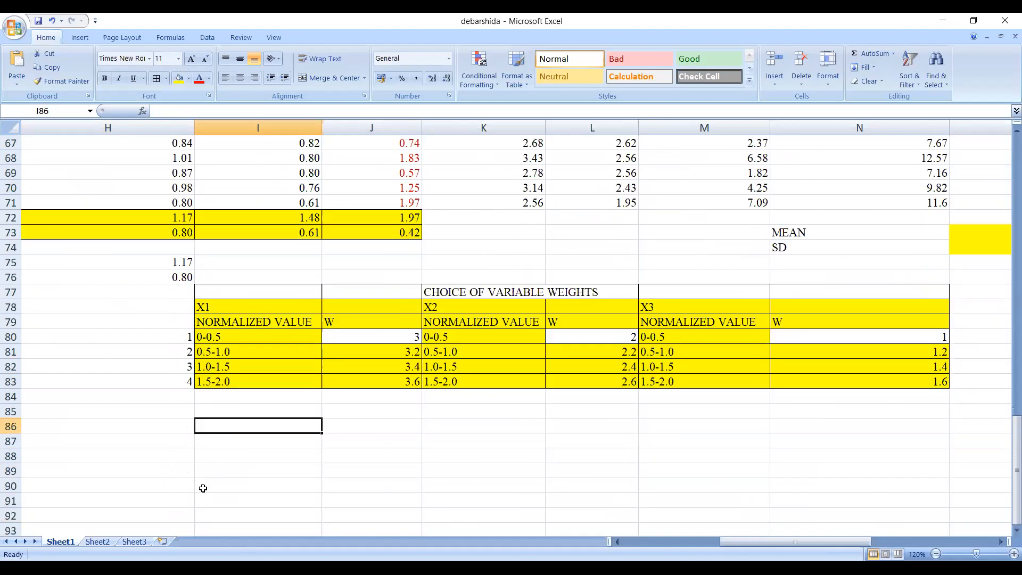
click(171, 353)
click(228, 355)
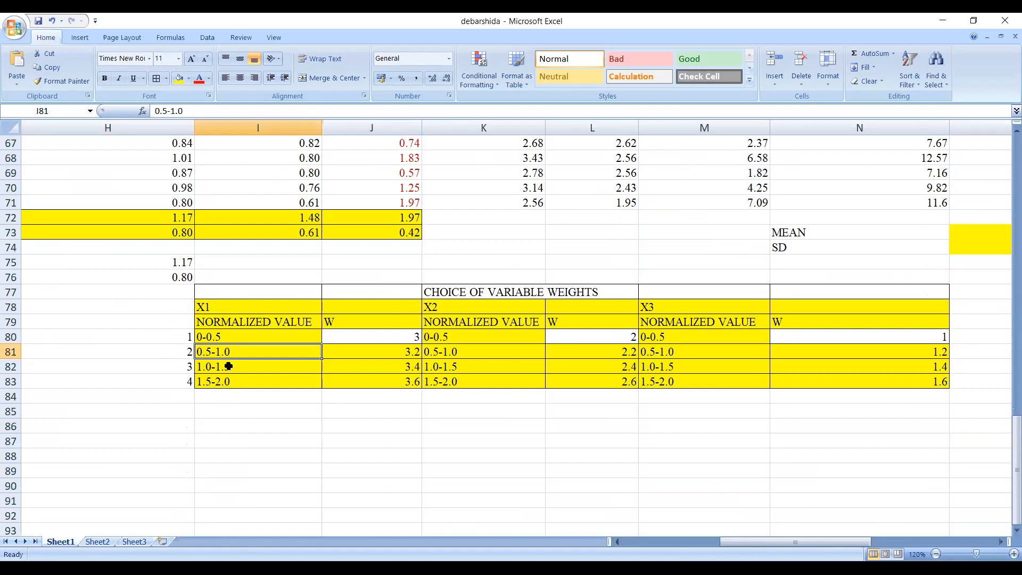
click(216, 366)
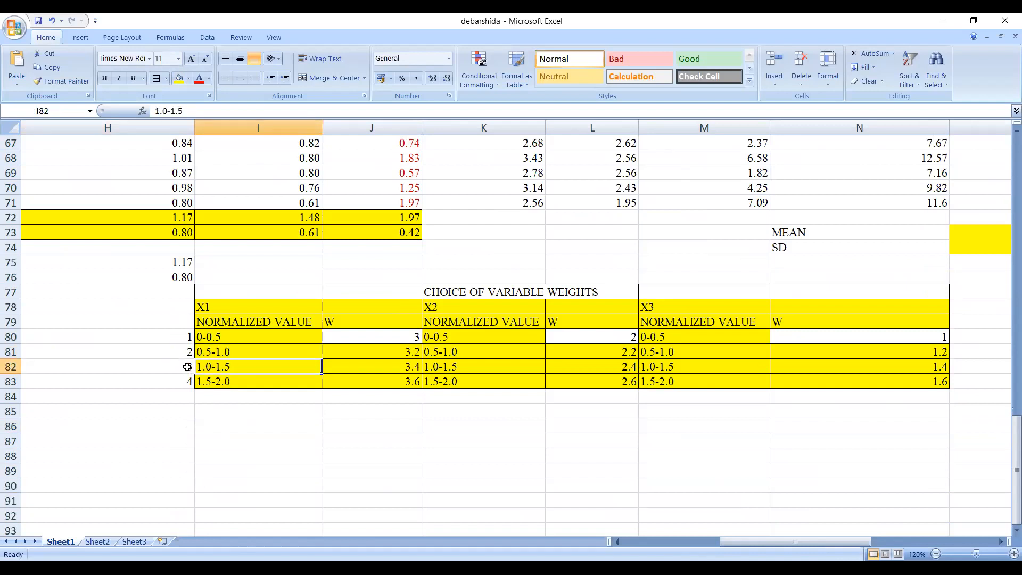
click(392, 366)
scroll(349, 455, up, 7)
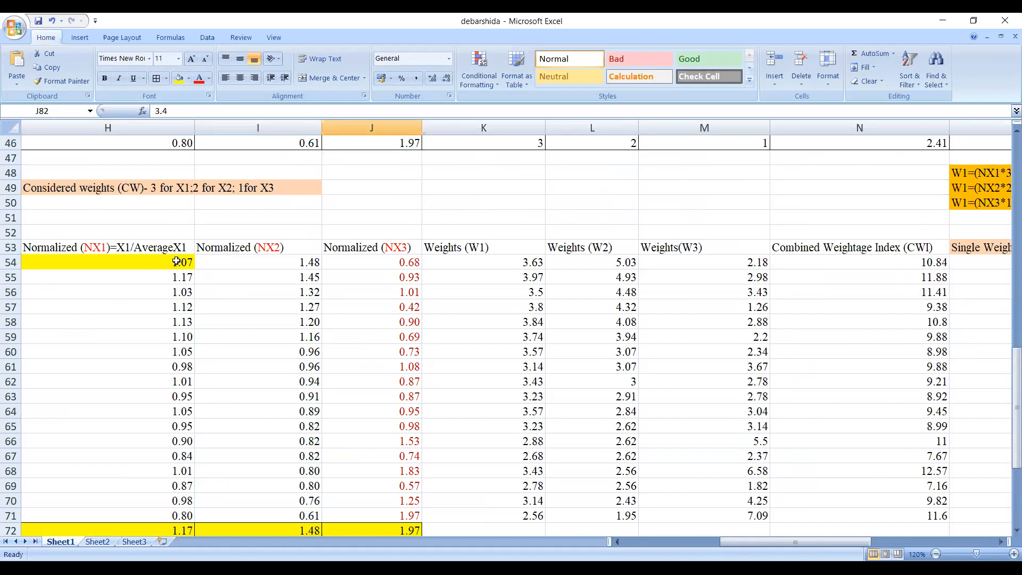
- Compare the X1 weight choices with the Weights (W1) value in K54
scroll(327, 373, down, 5)
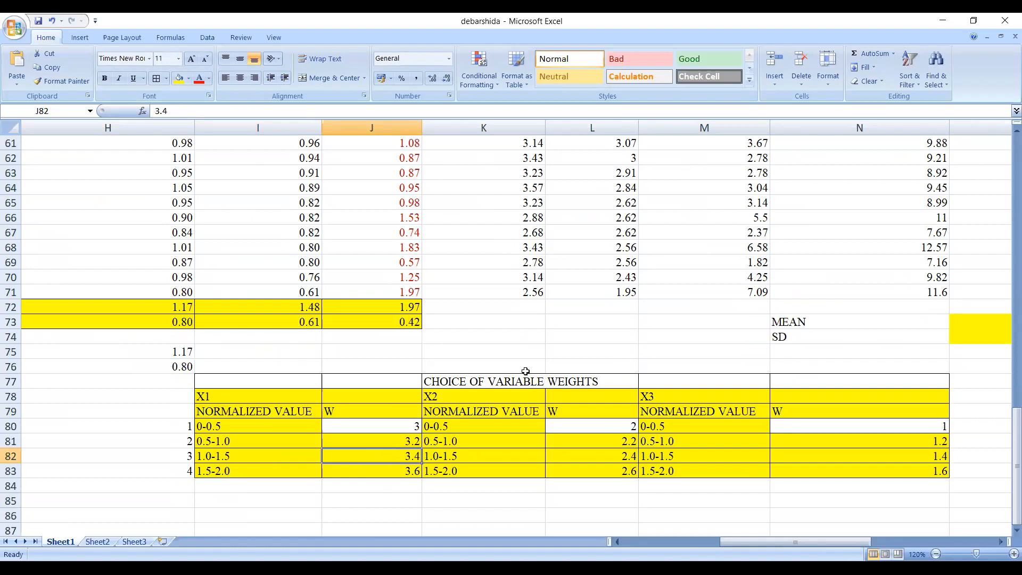
scroll(526, 371, up, 3)
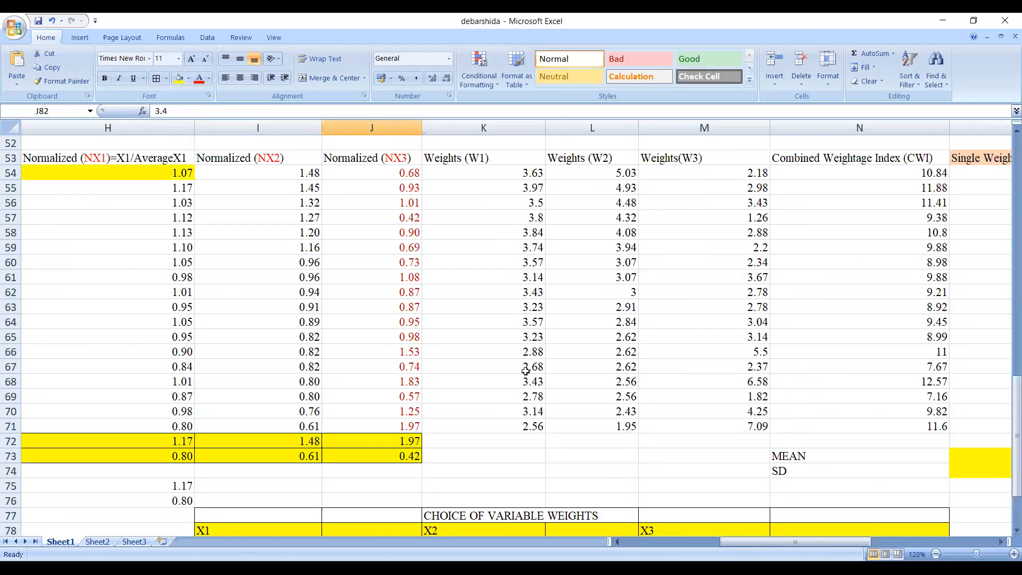
click(492, 175)
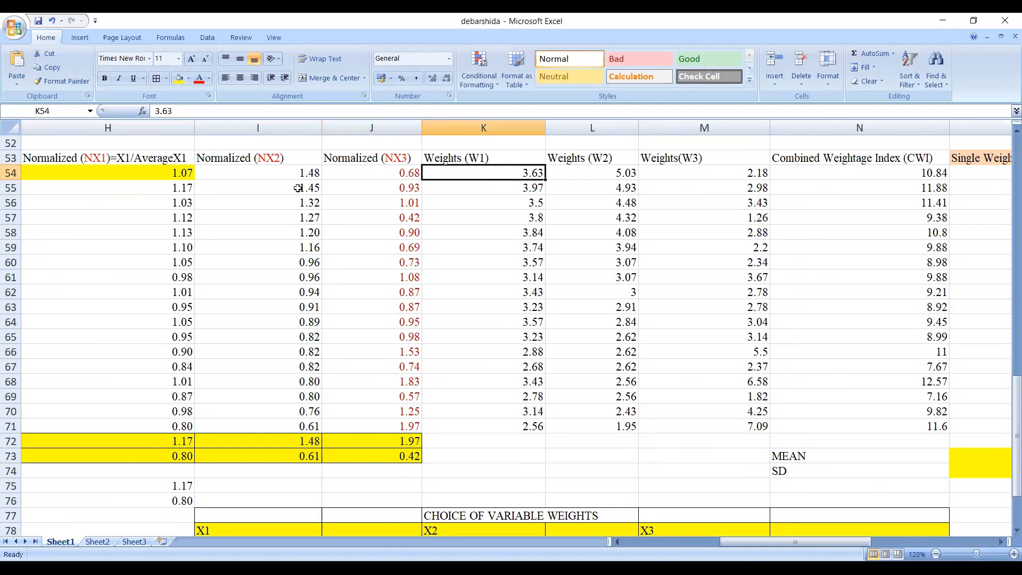
scroll(267, 322, down, 1)
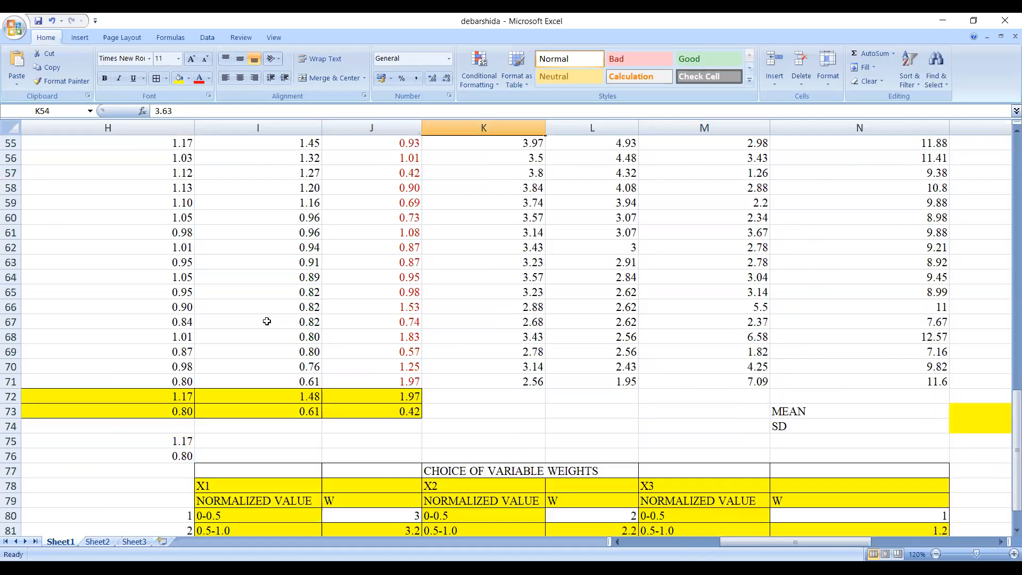
scroll(385, 381, up, 1)
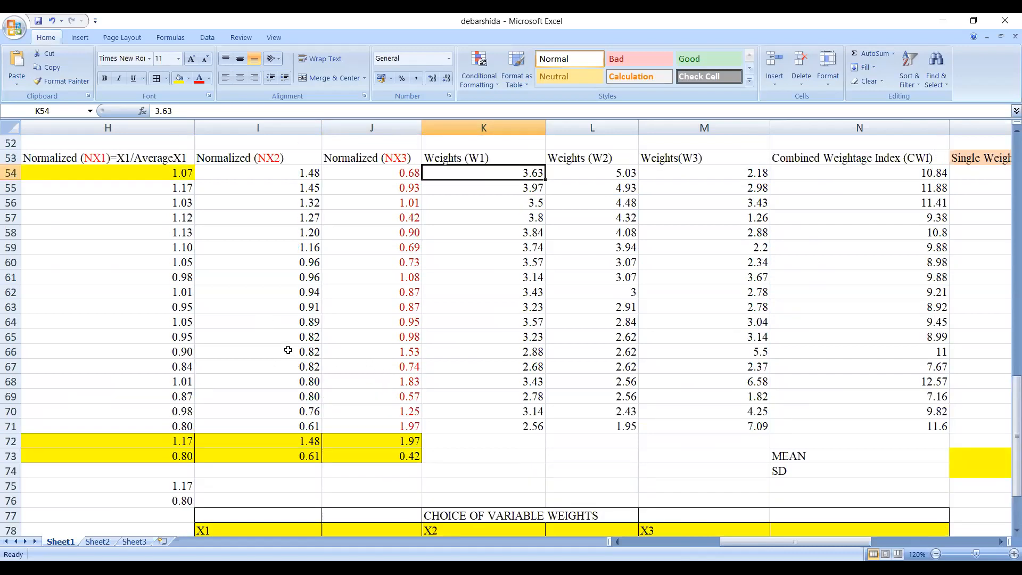
- Match the NX2 value in I67 with the X2 range 0.5-1.0 and its weight in K81:L81
click(284, 368)
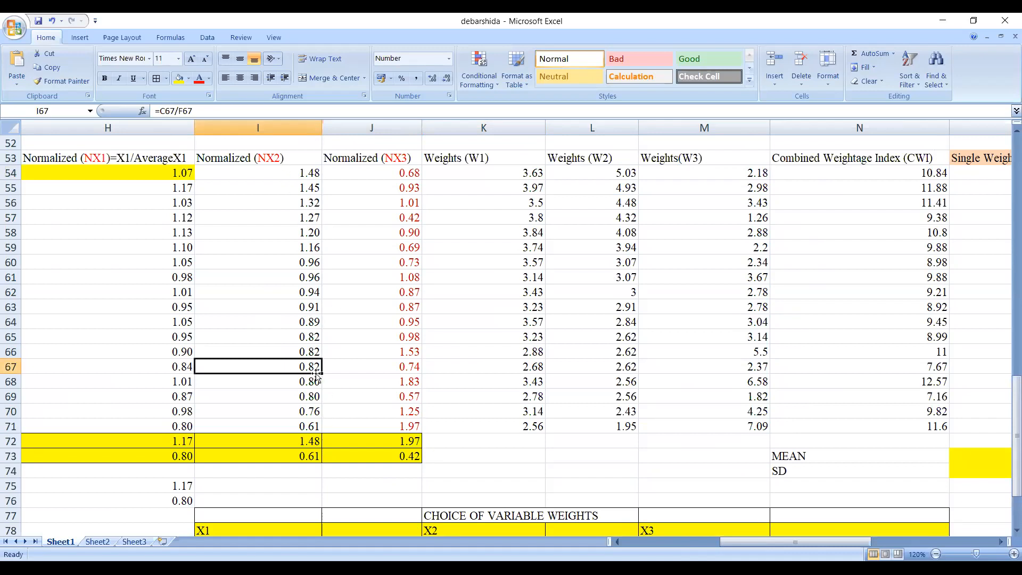
scroll(317, 375, down, 4)
drag(430, 352, 584, 423)
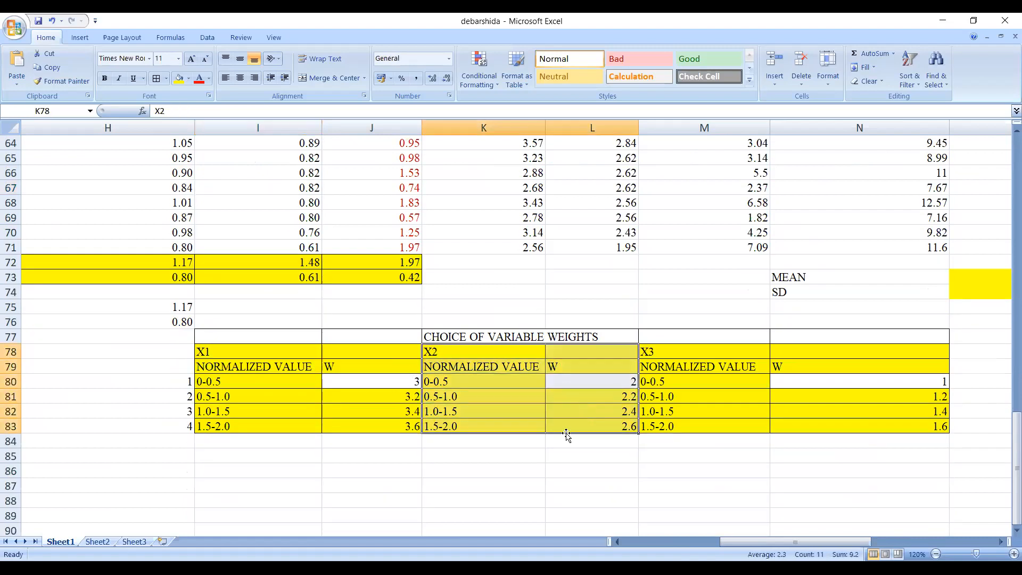
click(455, 397)
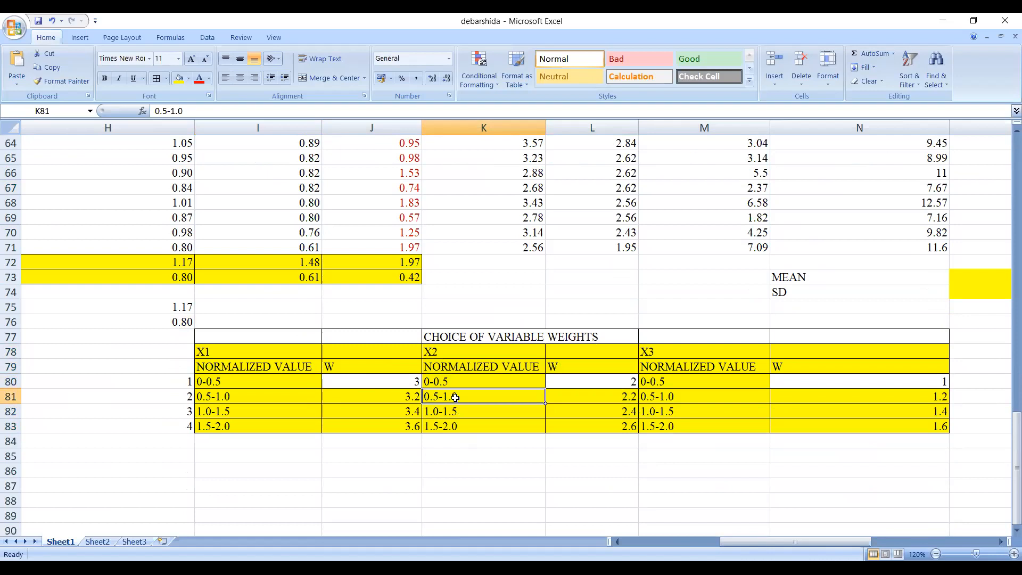
drag(474, 396, 590, 398)
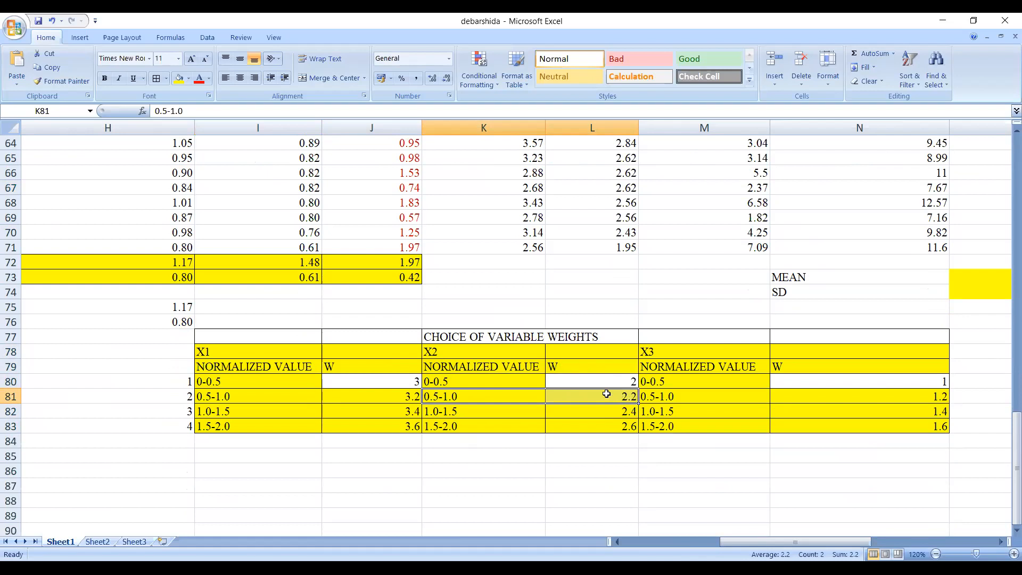
- Compare the NX2 value in I67 with the values in the Weights (W2) column around L66
scroll(606, 393, up, 7)
scroll(606, 392, down, 2)
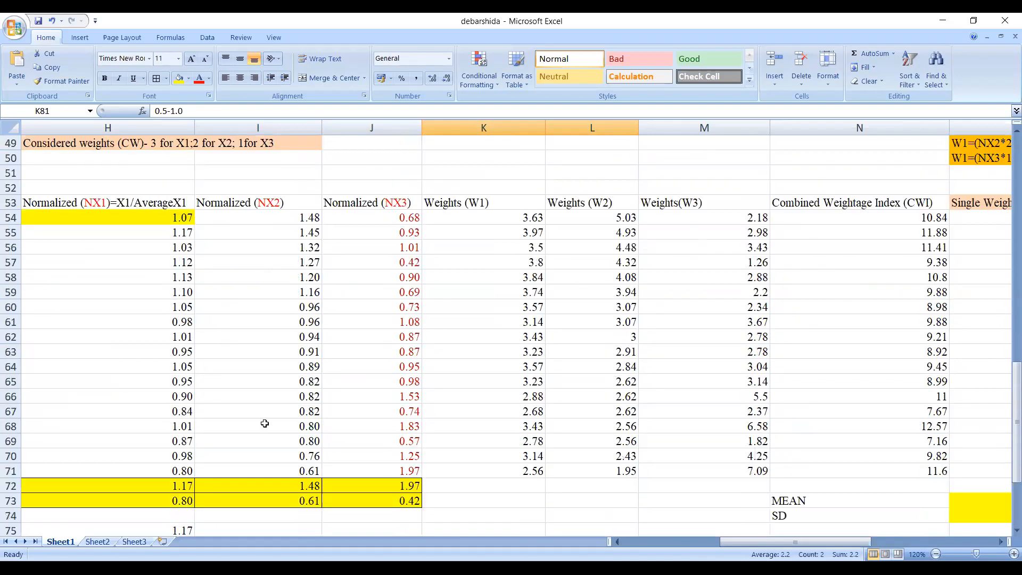
click(304, 414)
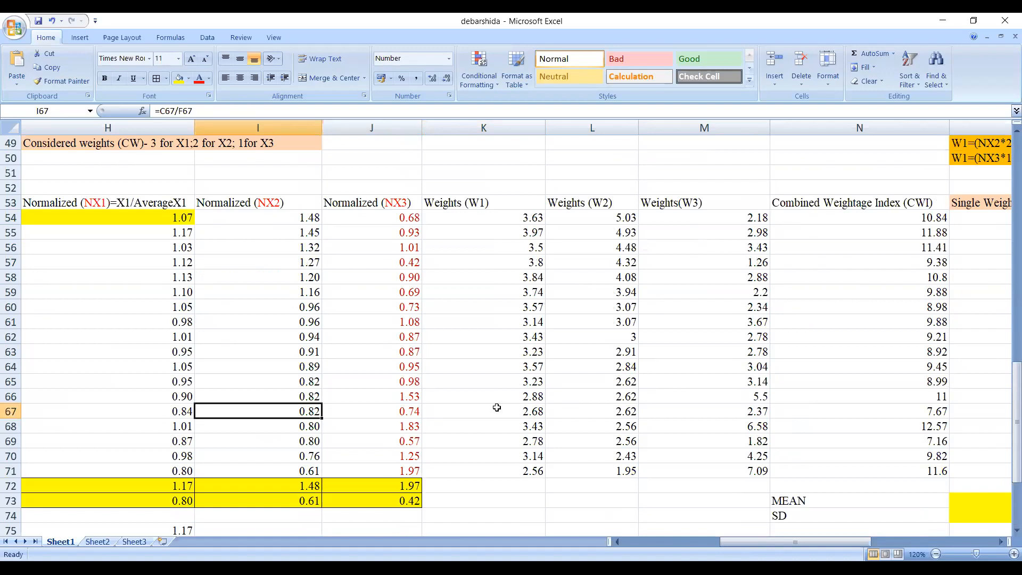
click(620, 399)
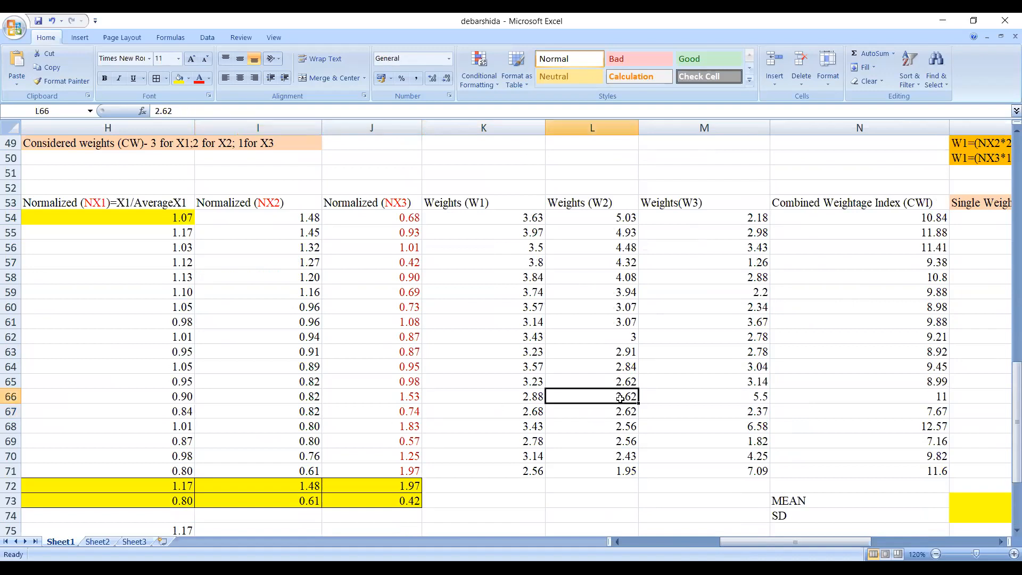
- Match the NX3 value in J71 with the X3 range 1.5-2.0 and its weight in N83
scroll(438, 356, down, 2)
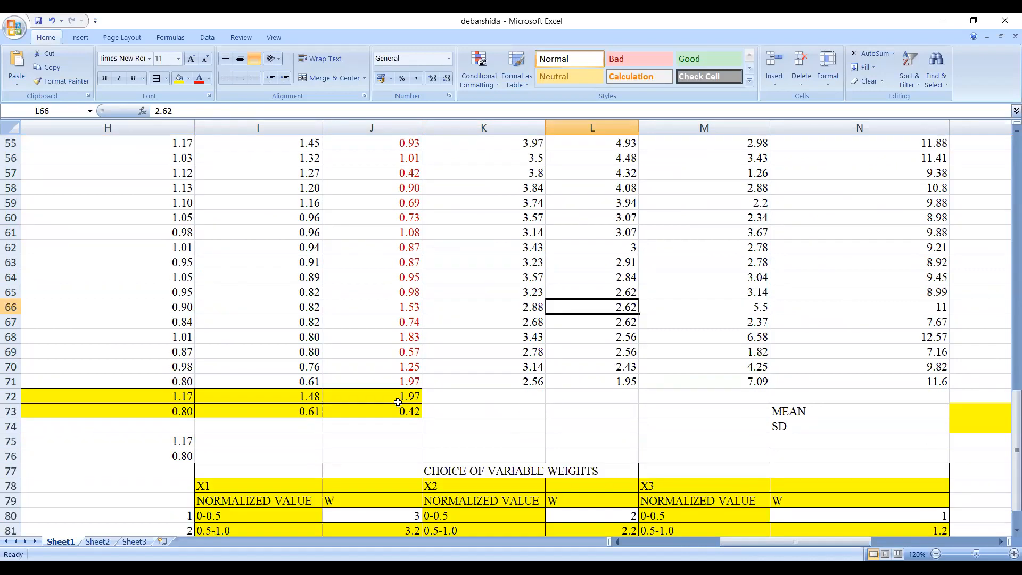
scroll(397, 385, up, 1)
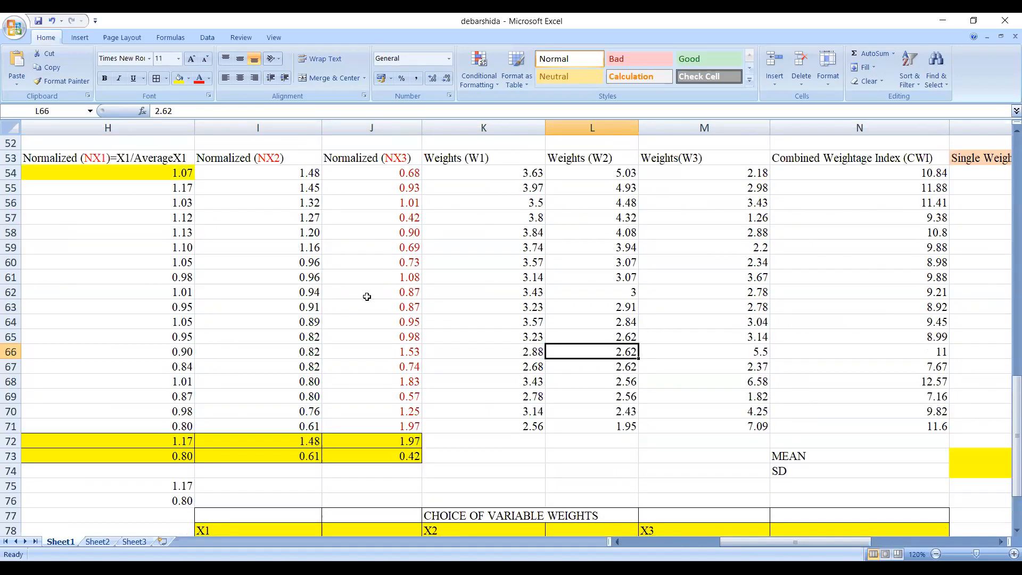
click(375, 424)
scroll(376, 425, down, 2)
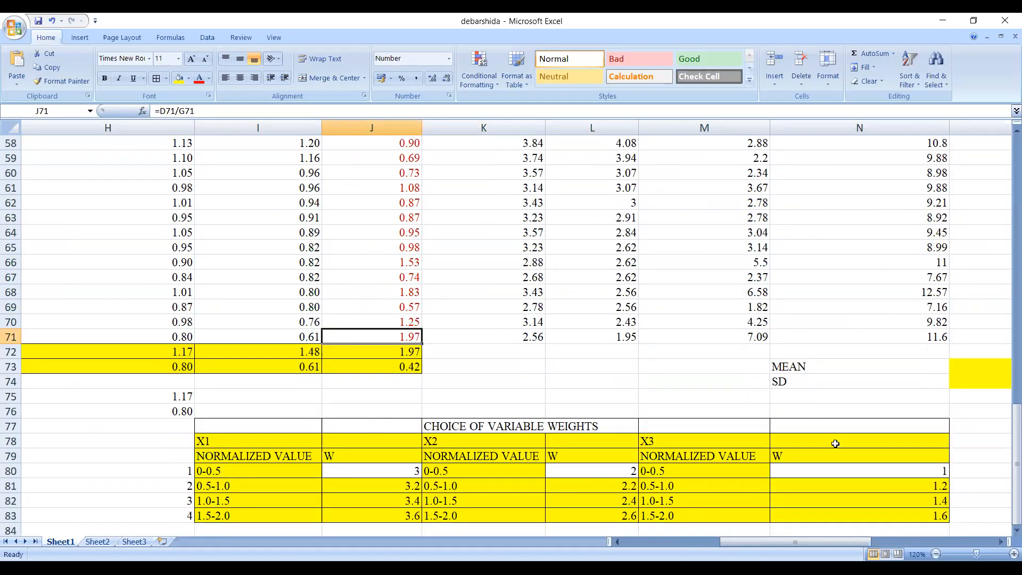
scroll(574, 393, up, 2)
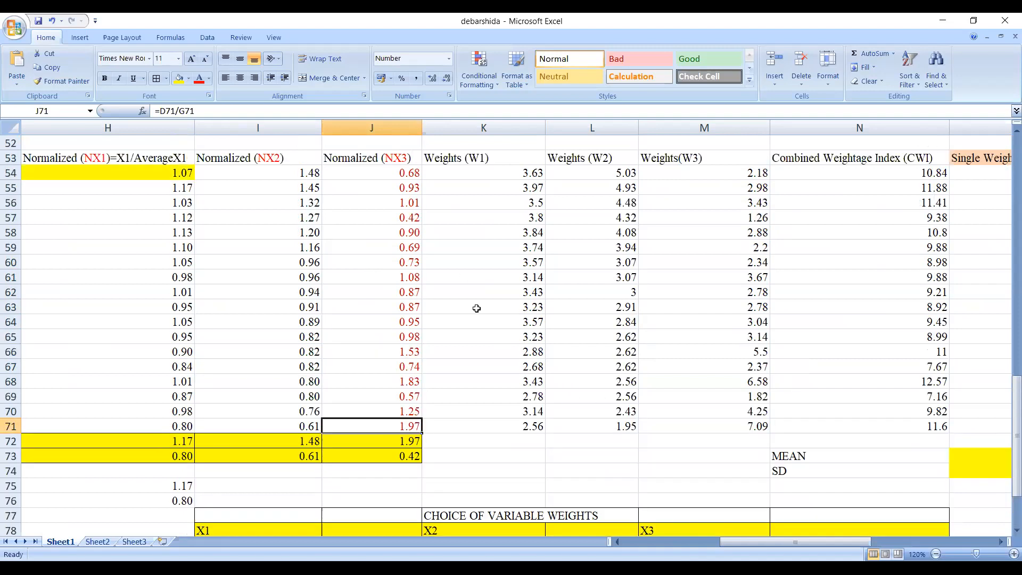
scroll(476, 307, down, 3)
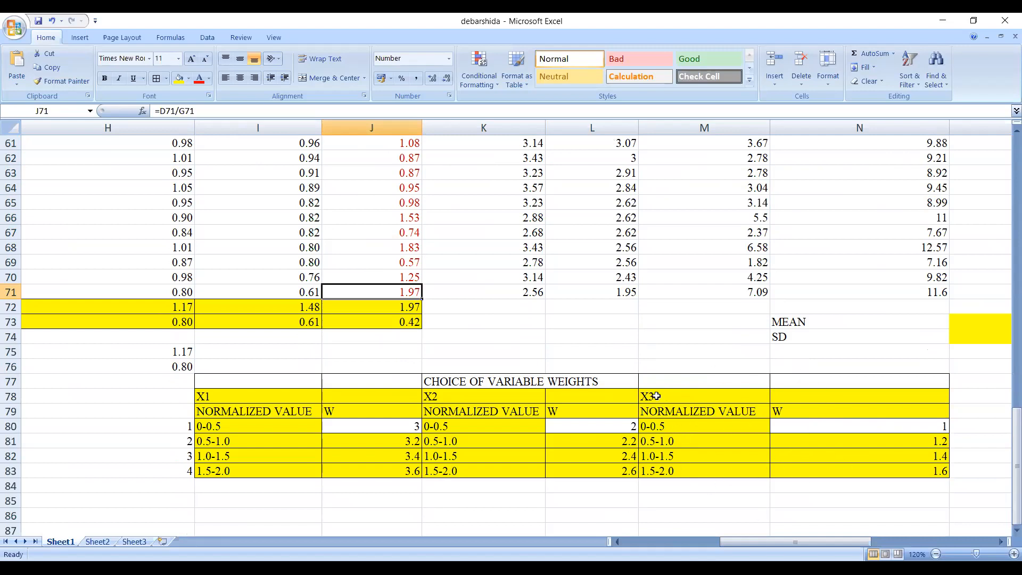
scroll(392, 303, up, 3)
scroll(393, 340, down, 5)
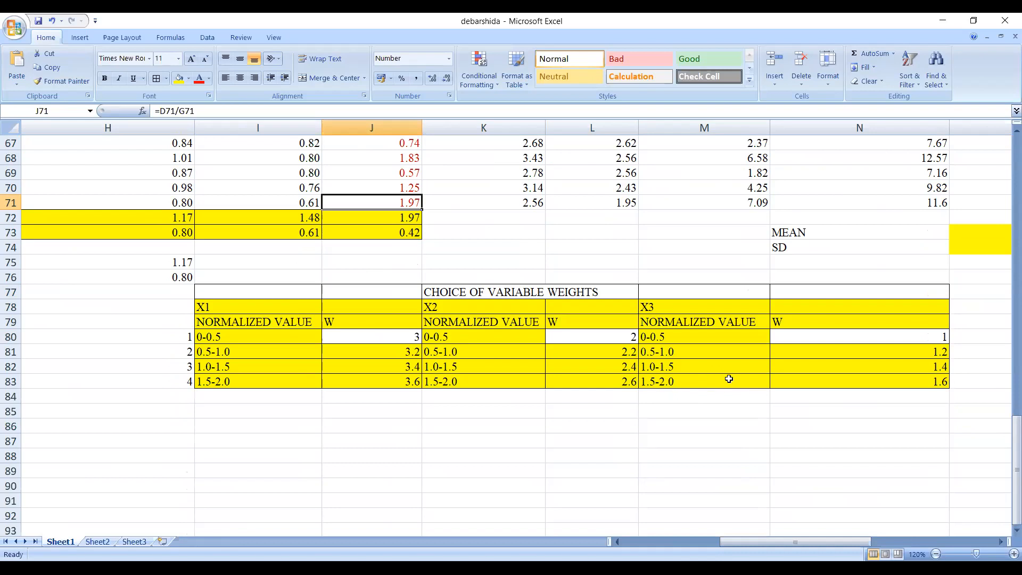
click(930, 381)
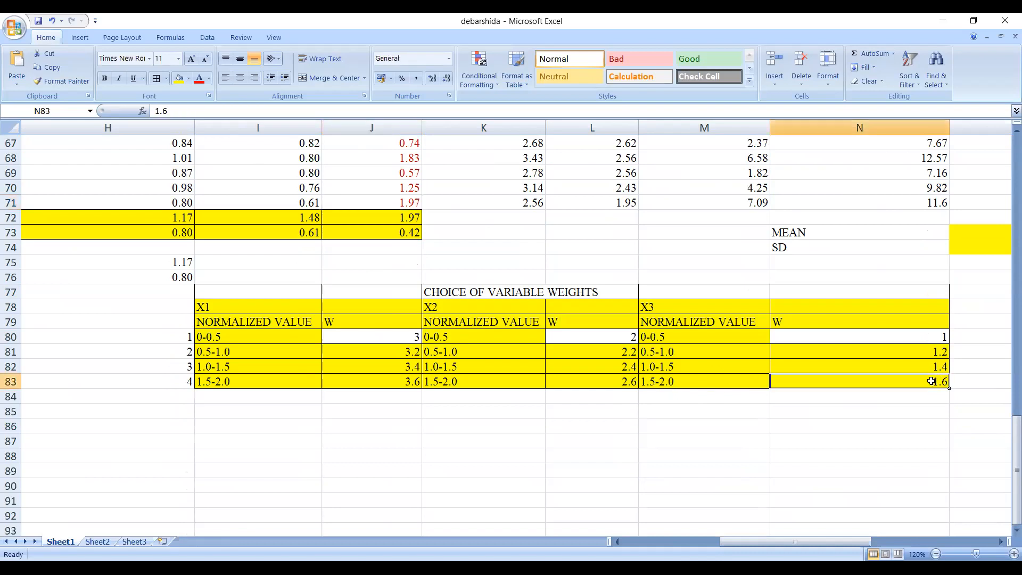
- Compare the NX3 value in J71 with its Weights (W3) value in M71
scroll(588, 365, up, 2)
click(410, 292)
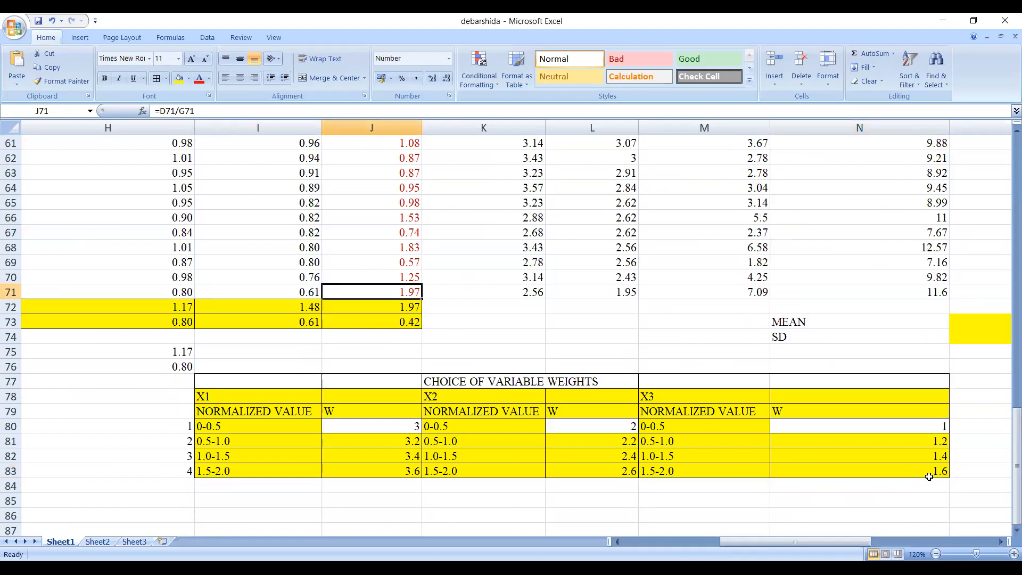
click(757, 290)
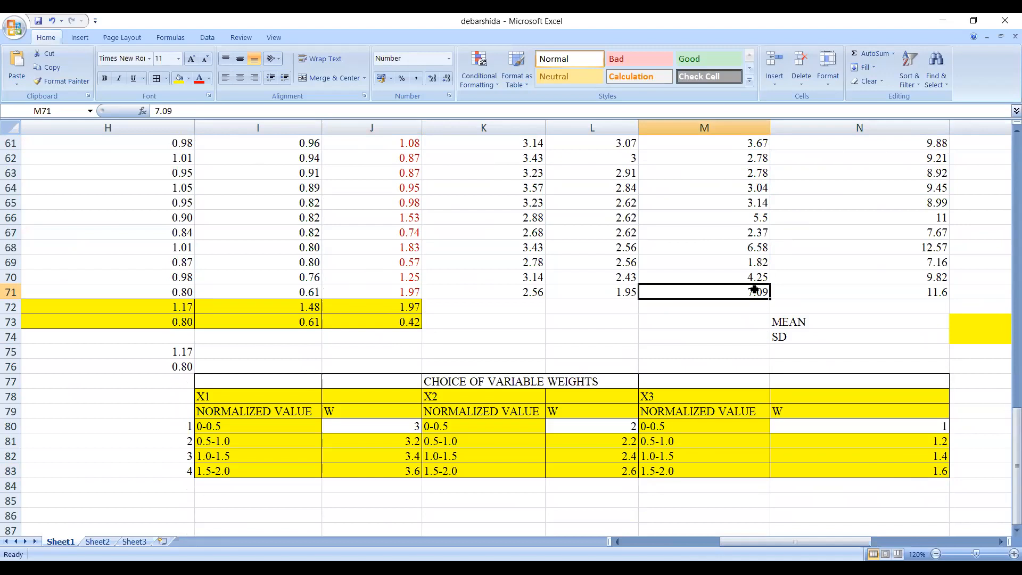
- Inspect the first Combined Weightage Index formula in N54 and the first Single Weightage Index formula in O54
scroll(647, 377, up, 5)
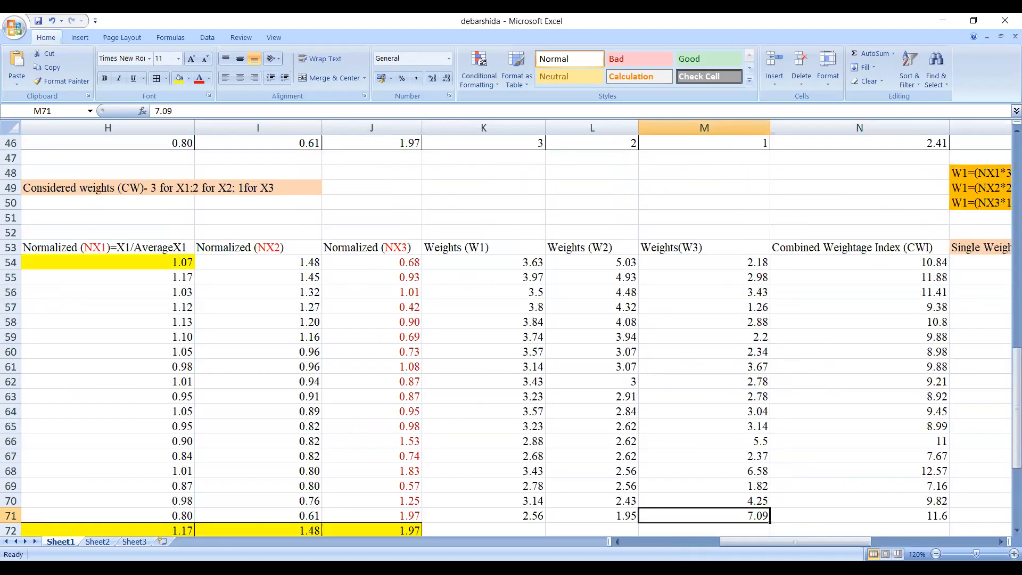
click(1000, 542)
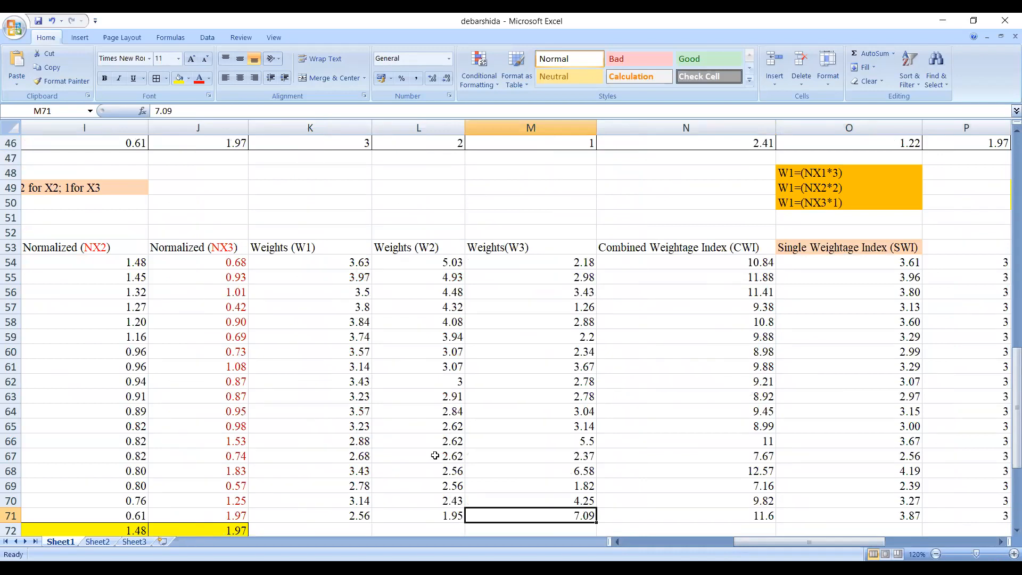
scroll(426, 375, down, 1)
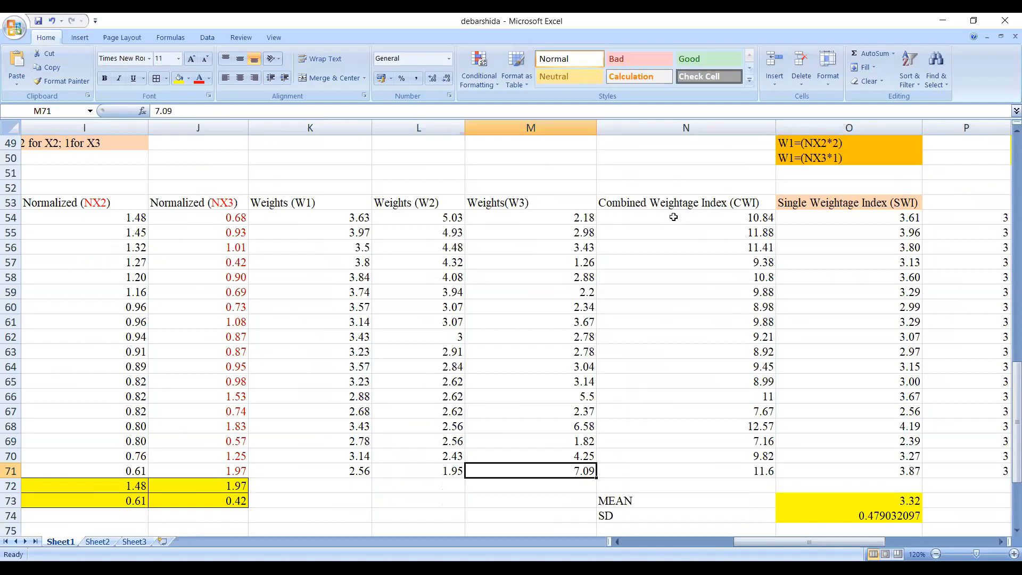
scroll(676, 219, down, 1)
click(639, 175)
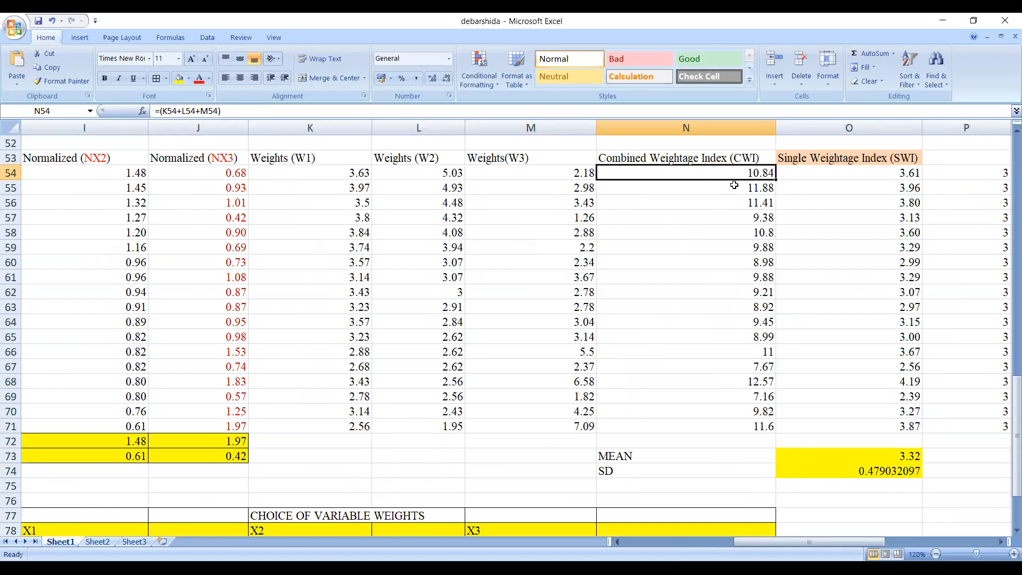
click(890, 174)
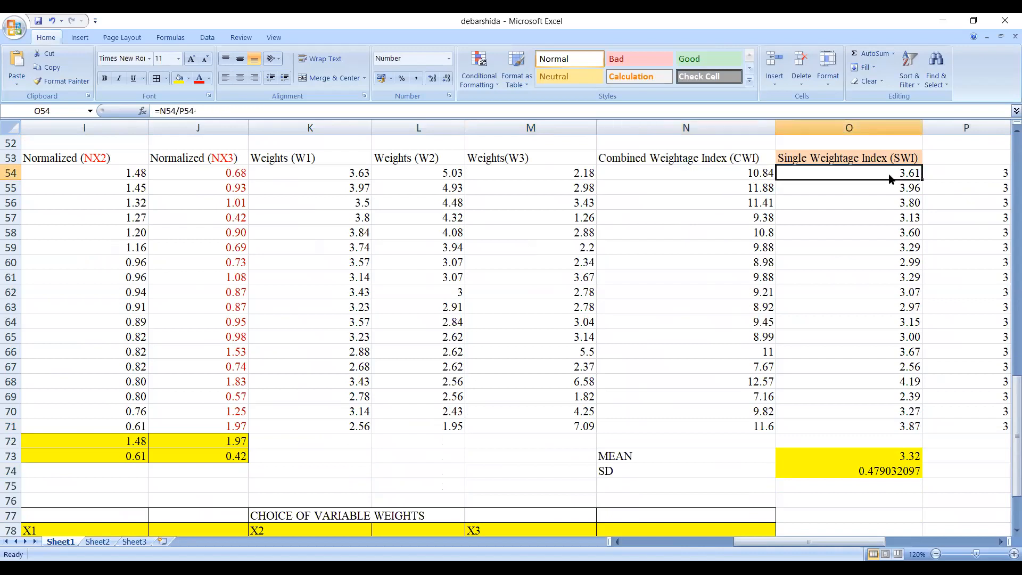
- Replace the word "Single" with "VARIABLE" in the weightage index header in O53
click(799, 158)
double_click(808, 158)
drag(808, 158, 920, 158)
shift+click(795, 159)
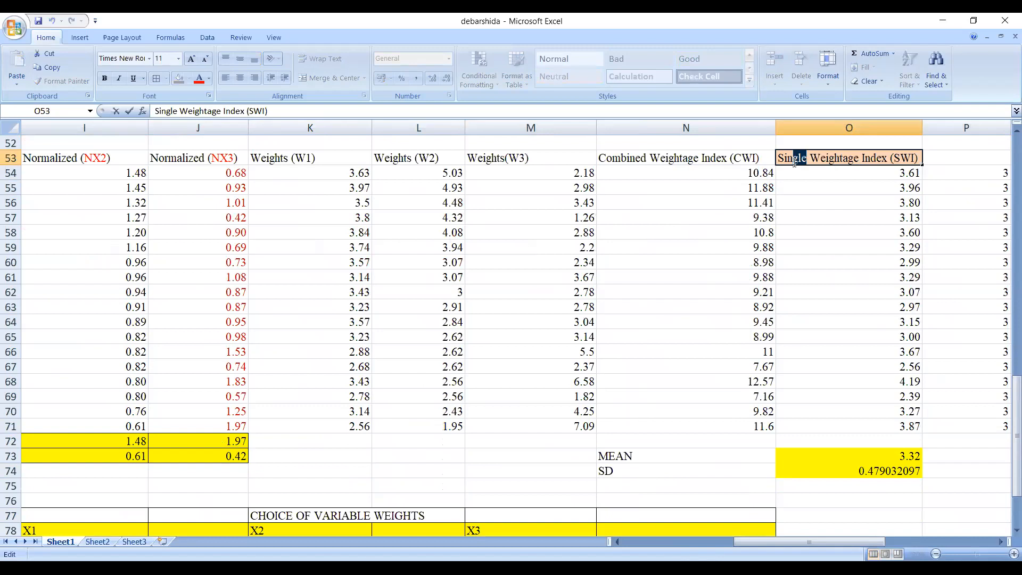
shift+click(778, 160)
text(VA)
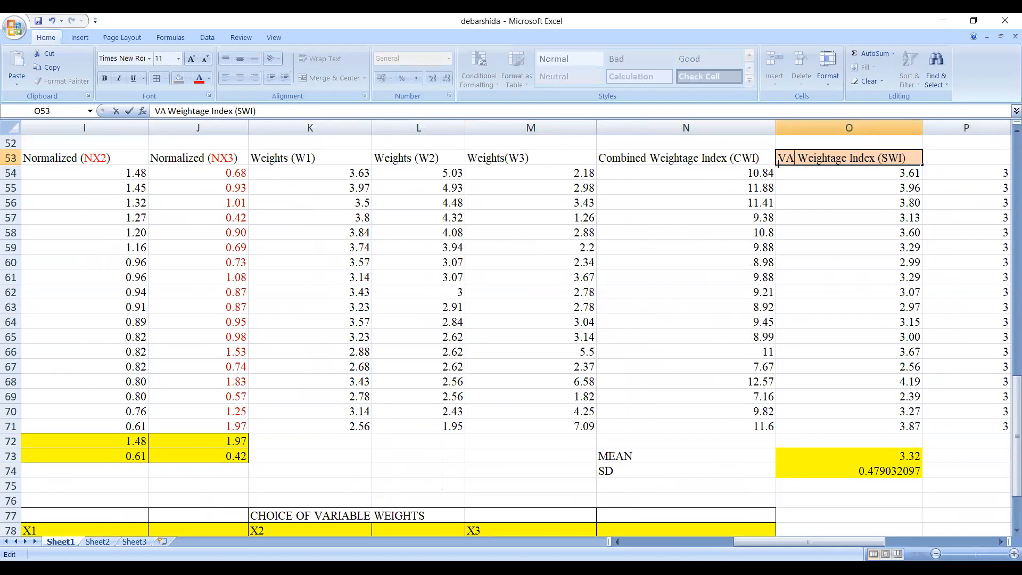
text(RIAB)
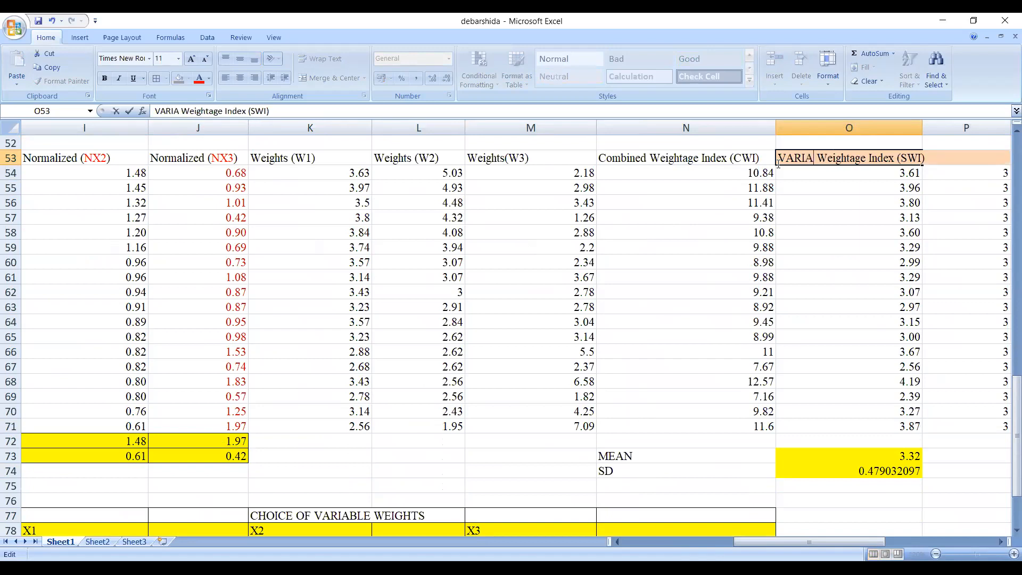
text(LE)
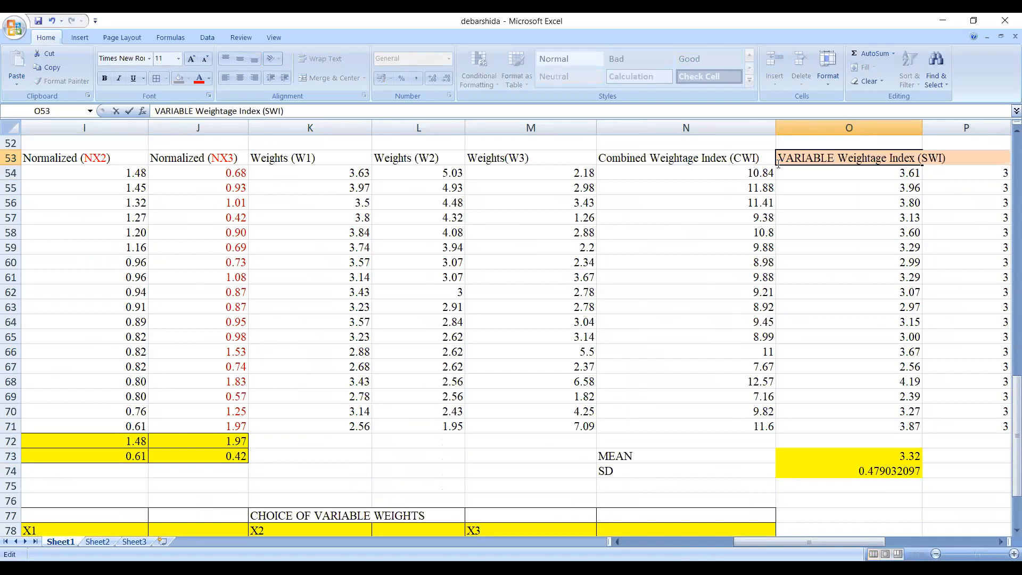
click(937, 456)
- Change the abbreviation in the O53 header to VWI and widen column O to fit the whole header
click(926, 159)
double_click(927, 158)
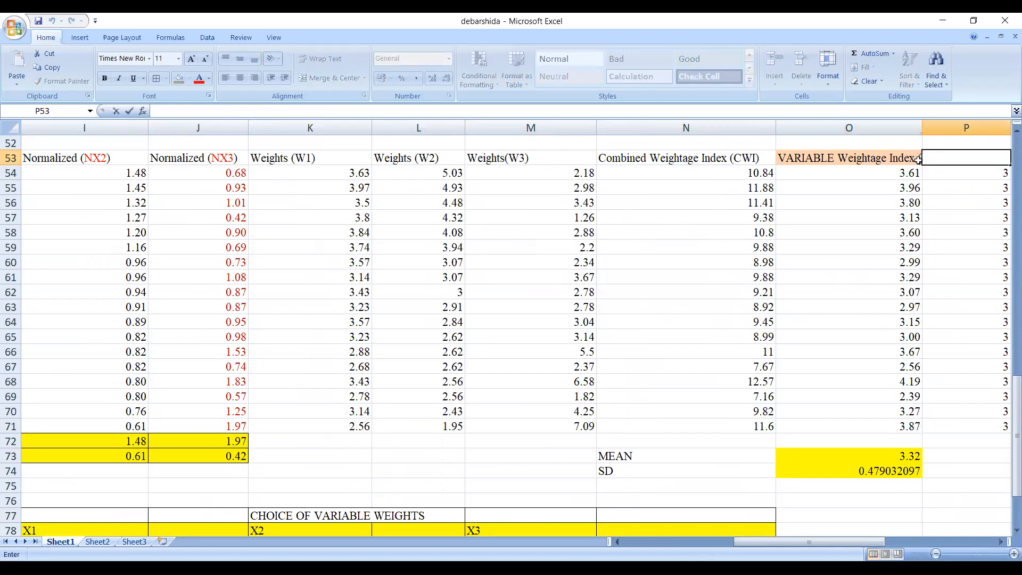
double_click(918, 158)
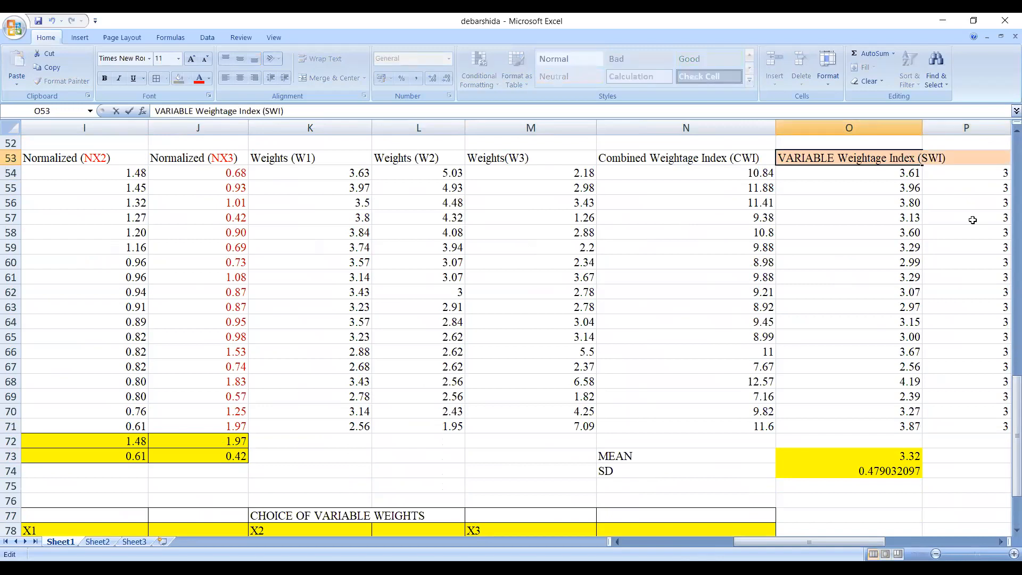
key(BackSpace)
text(V)
drag(922, 128, 959, 128)
click(877, 141)
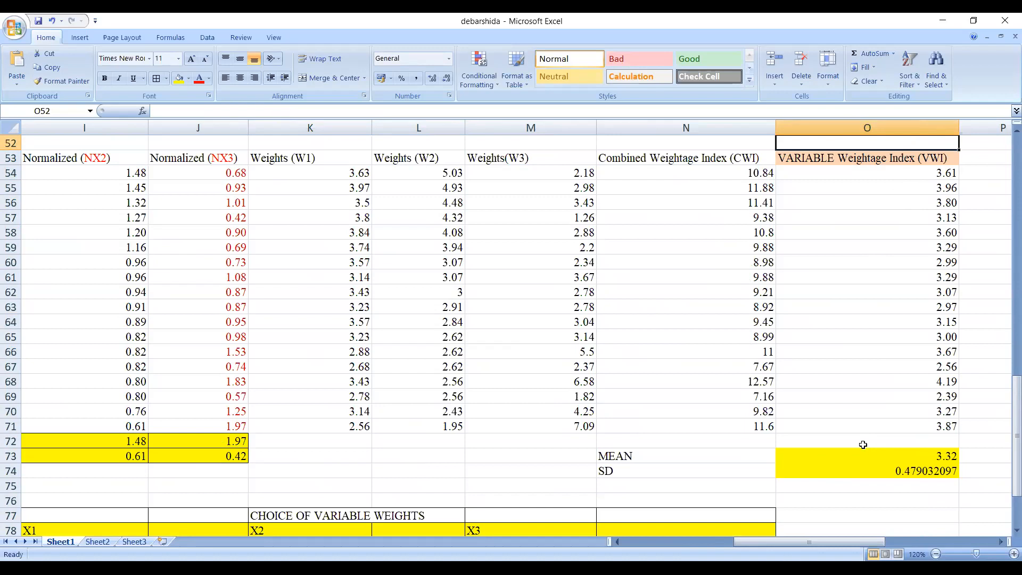
- Inspect the MEAN formula in O73 and the SD formula in O74 for the Variable Weightage Index
scroll(863, 444, down, 3)
click(914, 320)
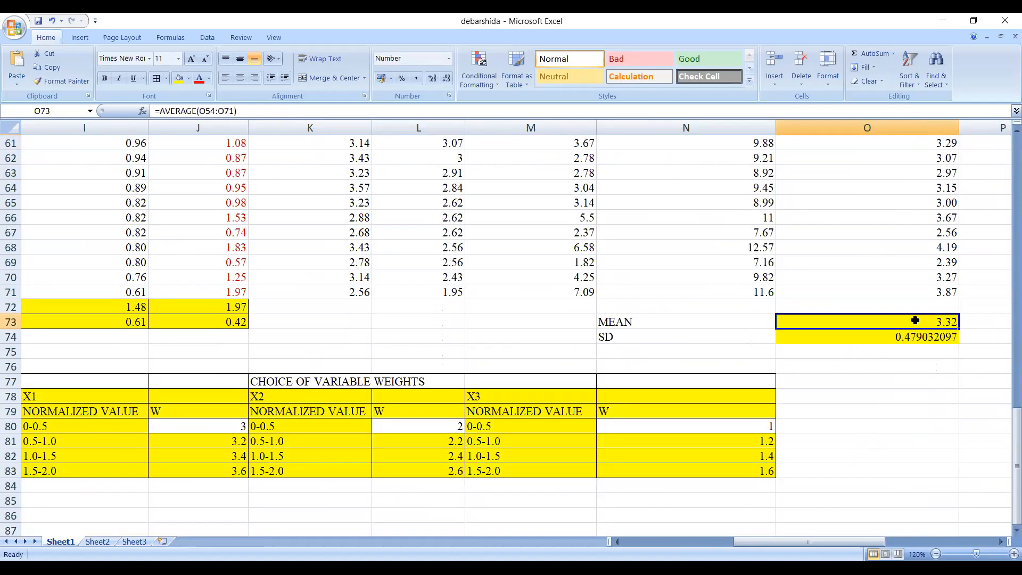
click(905, 336)
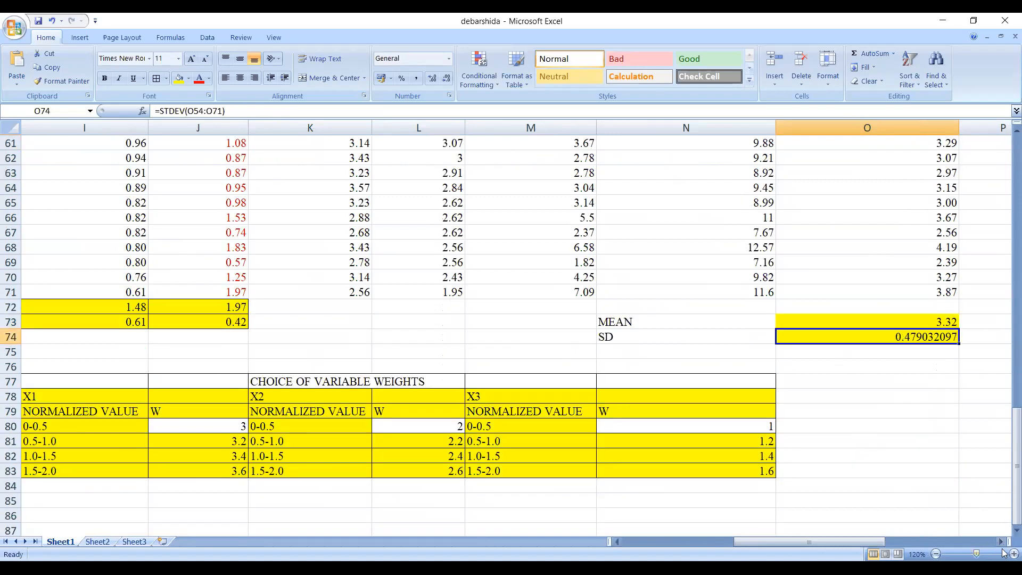
- Review the earlier weightage tables starting at rows 1 and 28 alongside the Variable Weightage Index table and its MEAN and SD rows
click(999, 541)
click(999, 541)
scroll(772, 444, up, 4)
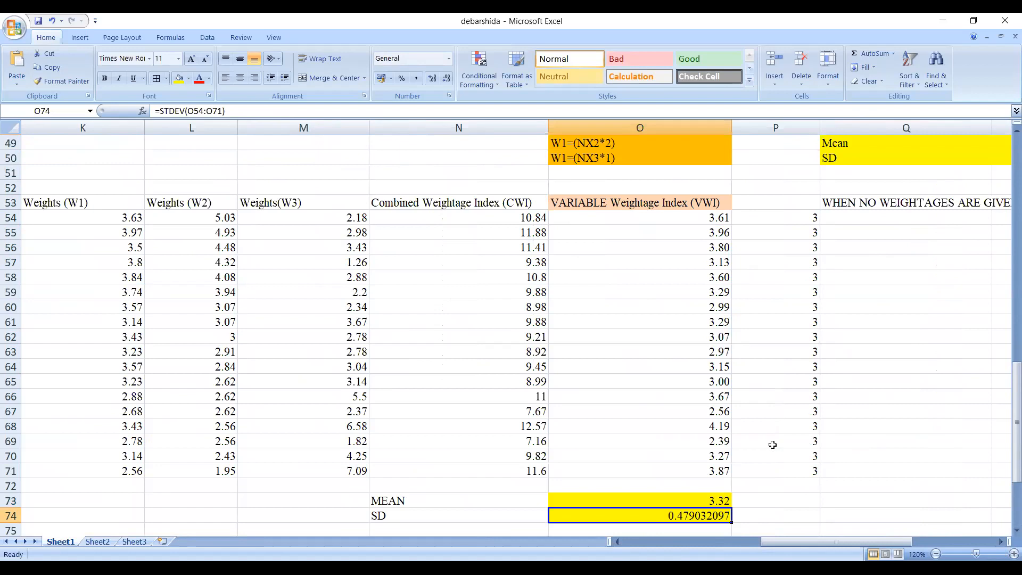
scroll(772, 445, up, 16)
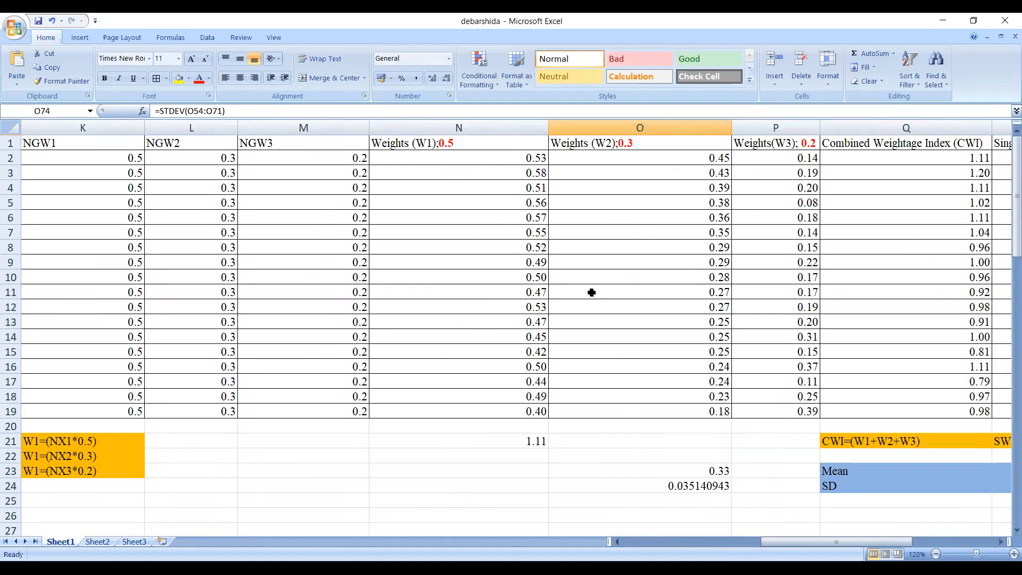
scroll(591, 293, down, 13)
scroll(591, 290, up, 6)
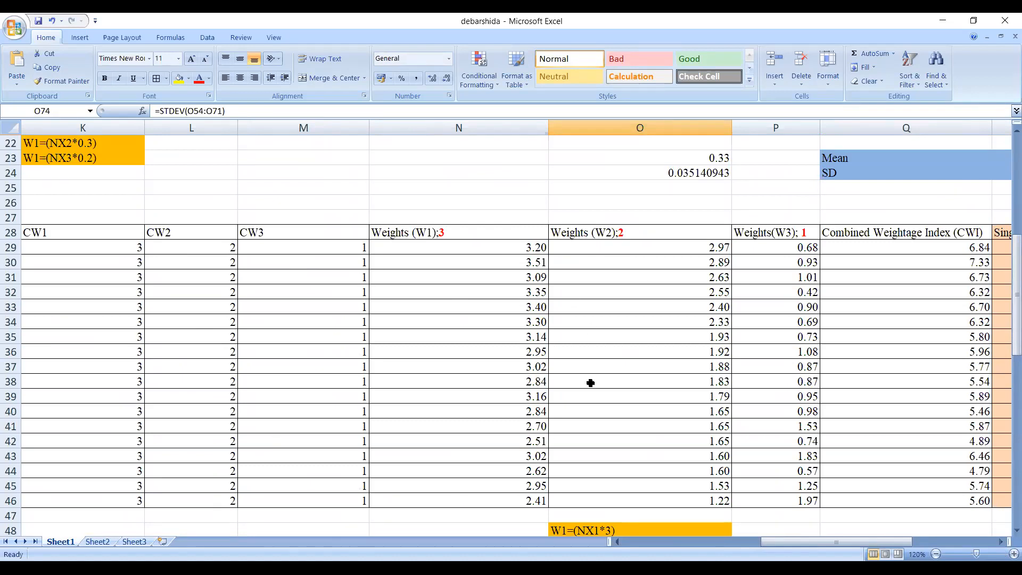
scroll(527, 258, down, 9)
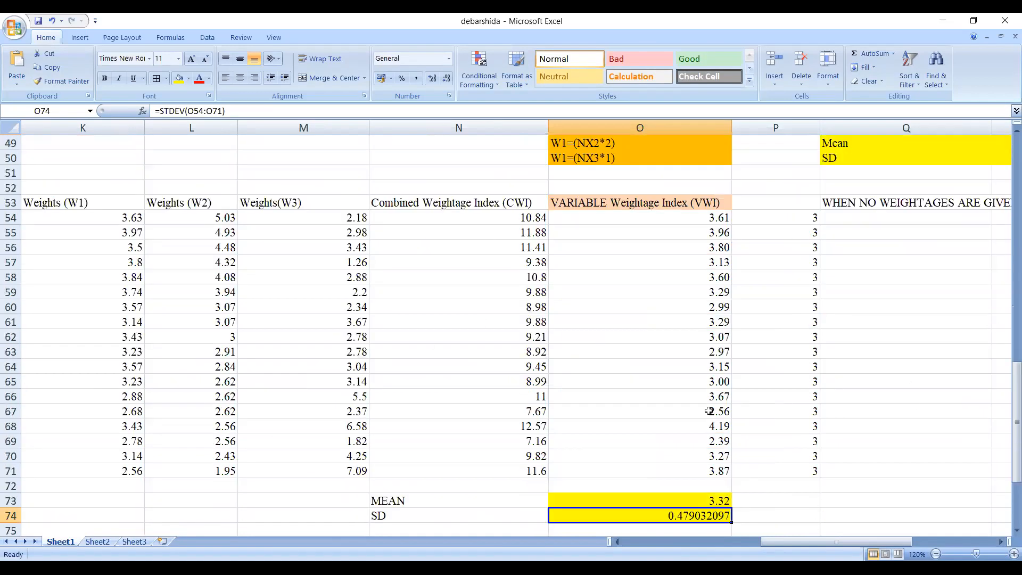
scroll(612, 362, down, 3)
click(436, 367)
click(418, 386)
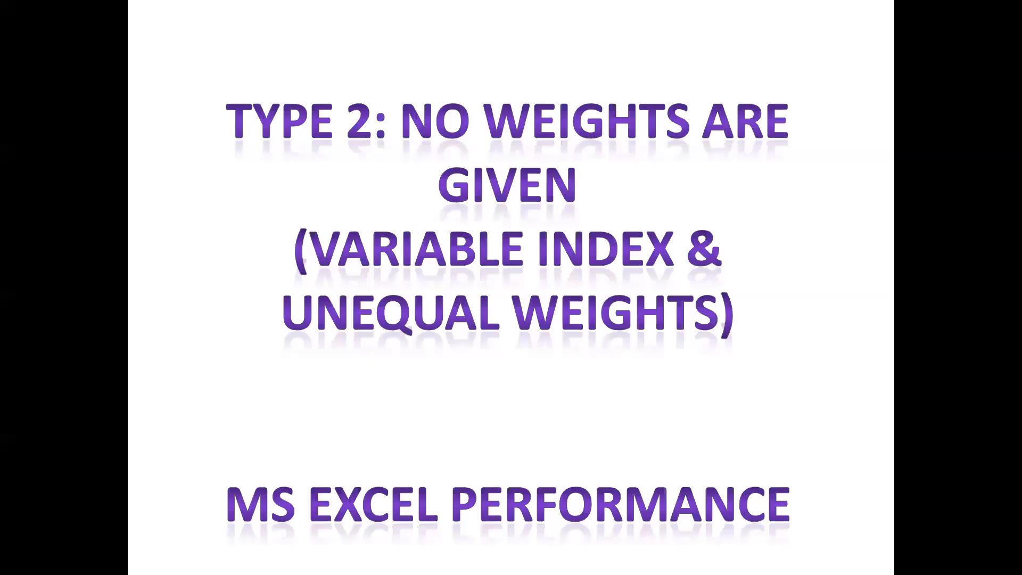
key(Right)
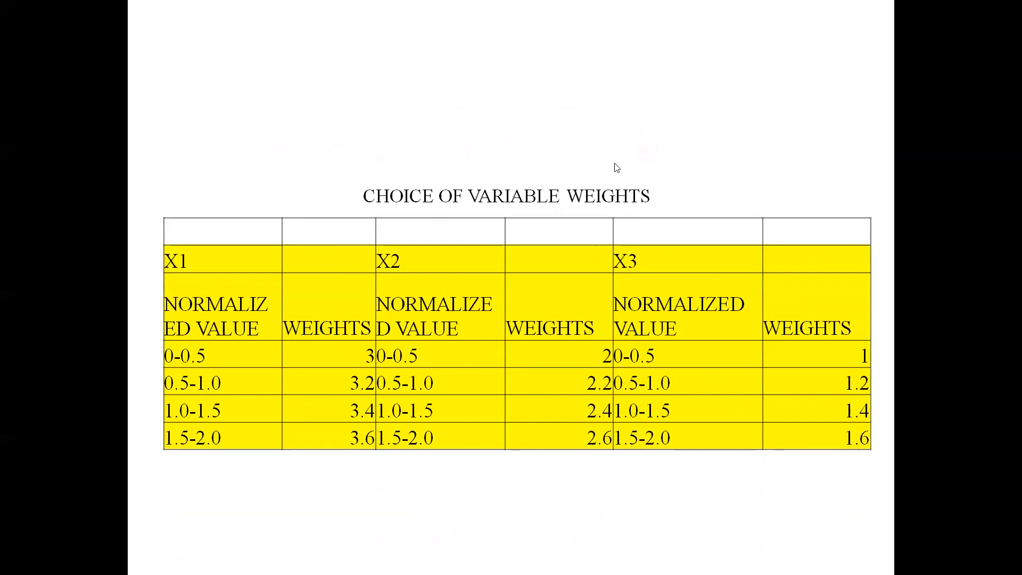
click(232, 444)
key(Left)
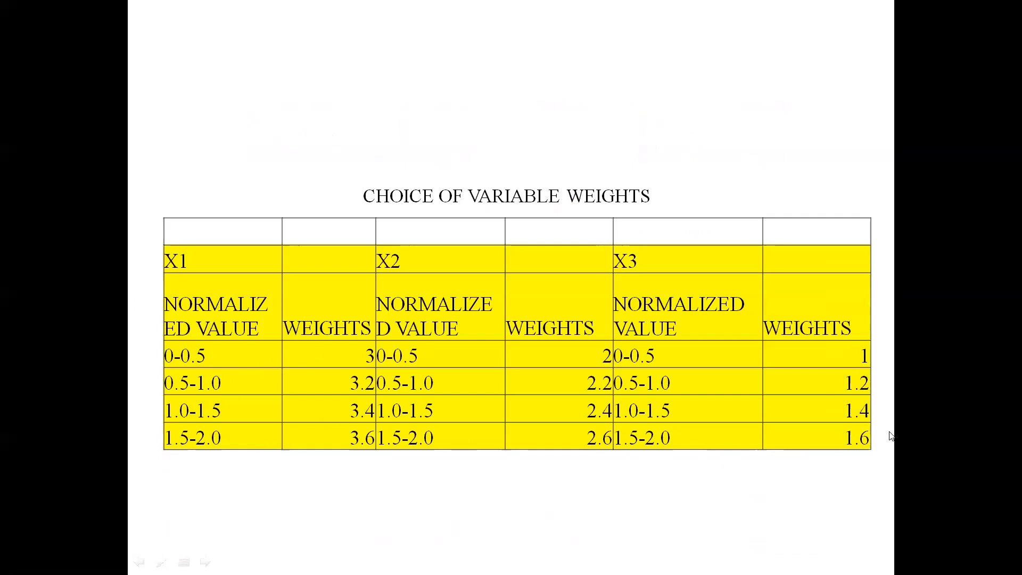
click(787, 519)
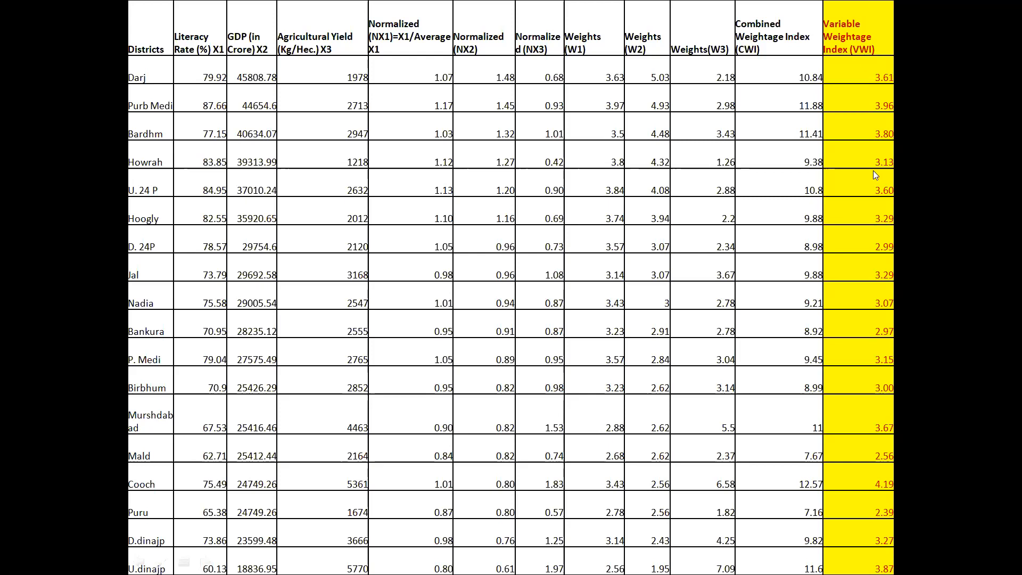
click(544, 286)
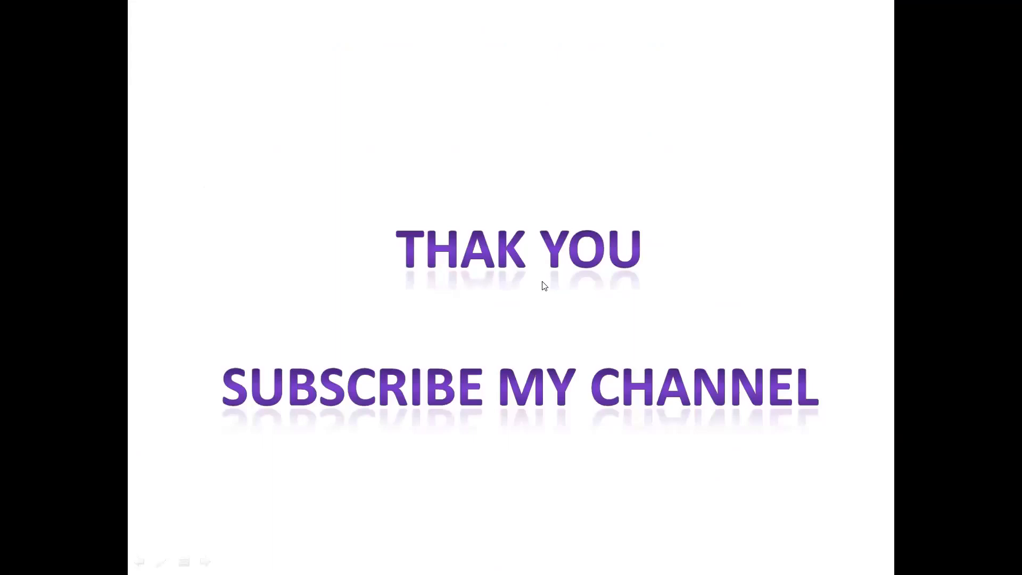